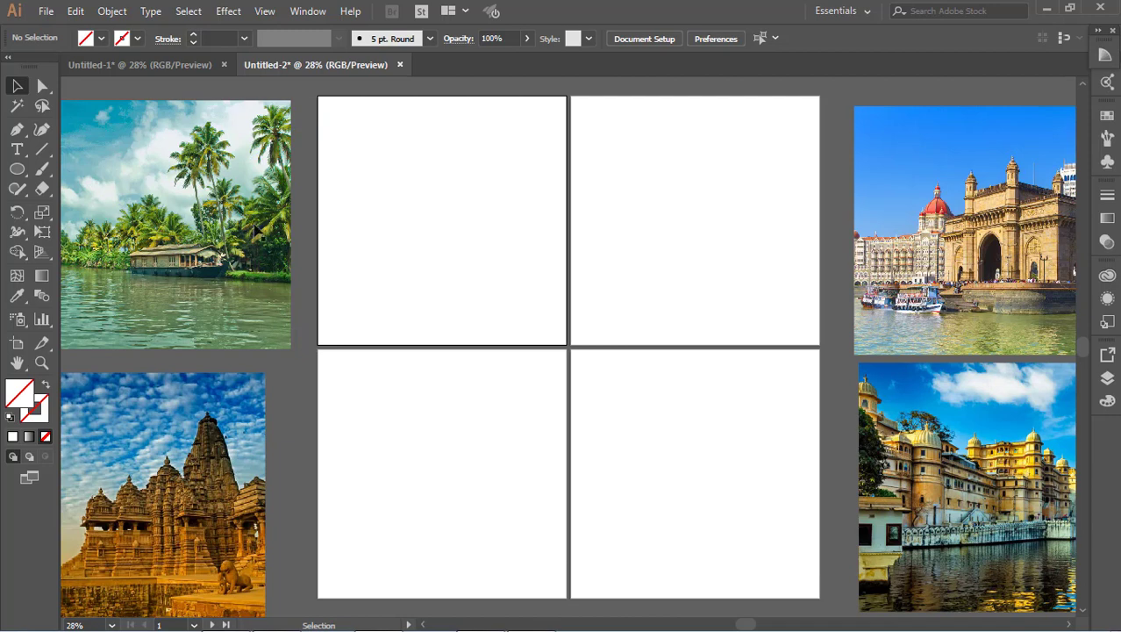
Step: Place the four photos on the artboards: houseboat upper left, gateway upper right, lakeside palace lower left, temple lower right
left_click_drag(257, 230, 499, 220)
left_click(211, 293)
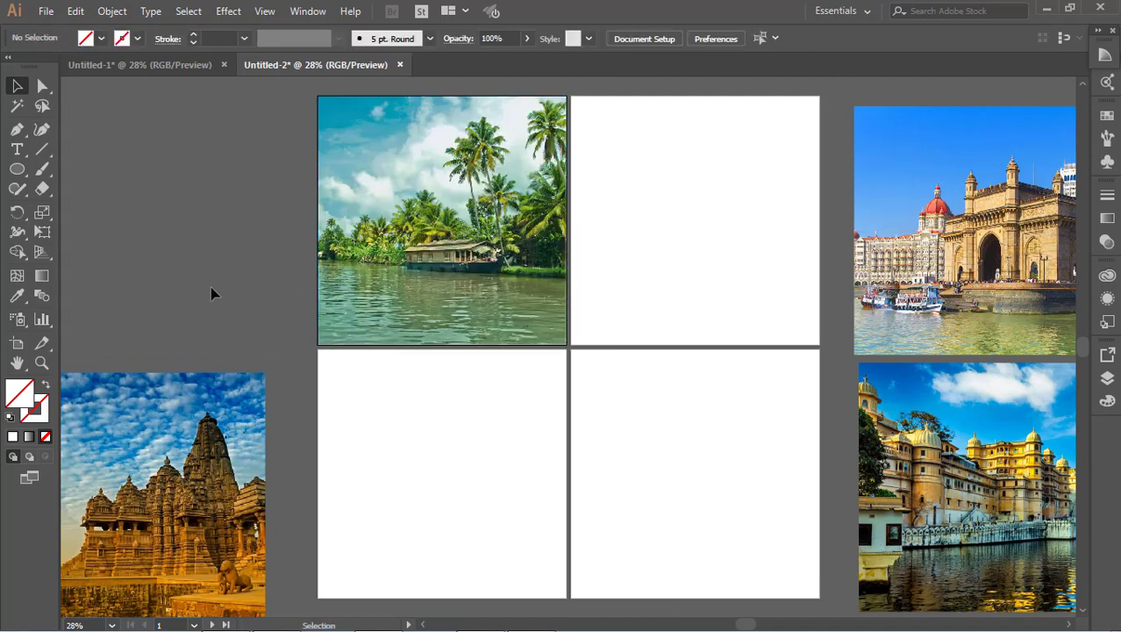
left_click_drag(937, 480, 400, 466)
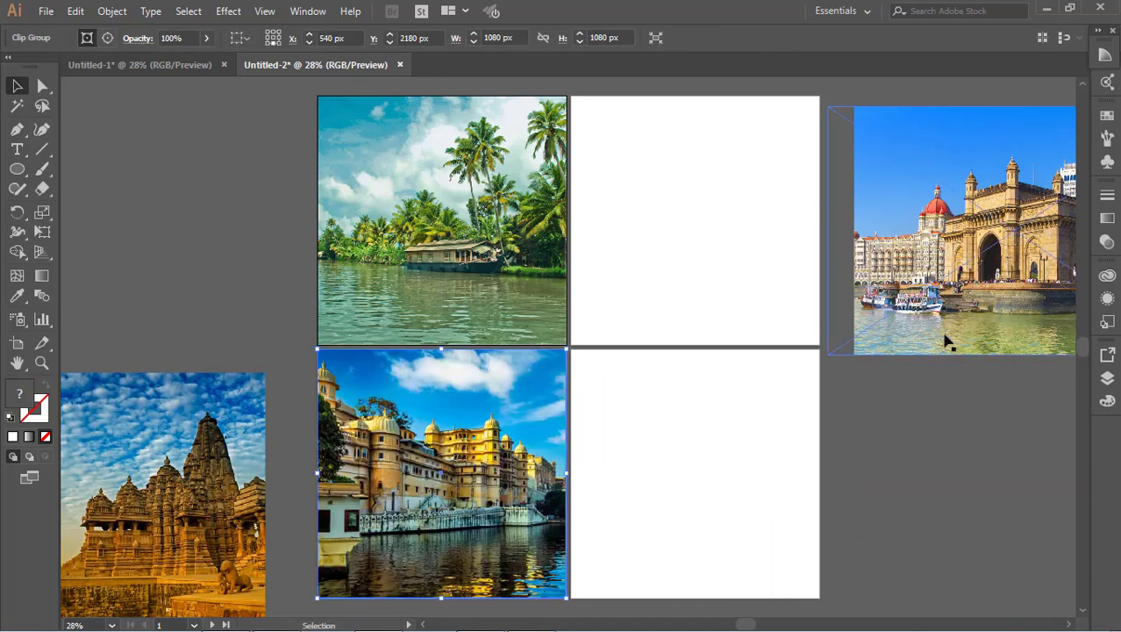
left_click_drag(947, 342, 663, 330)
left_click(972, 433)
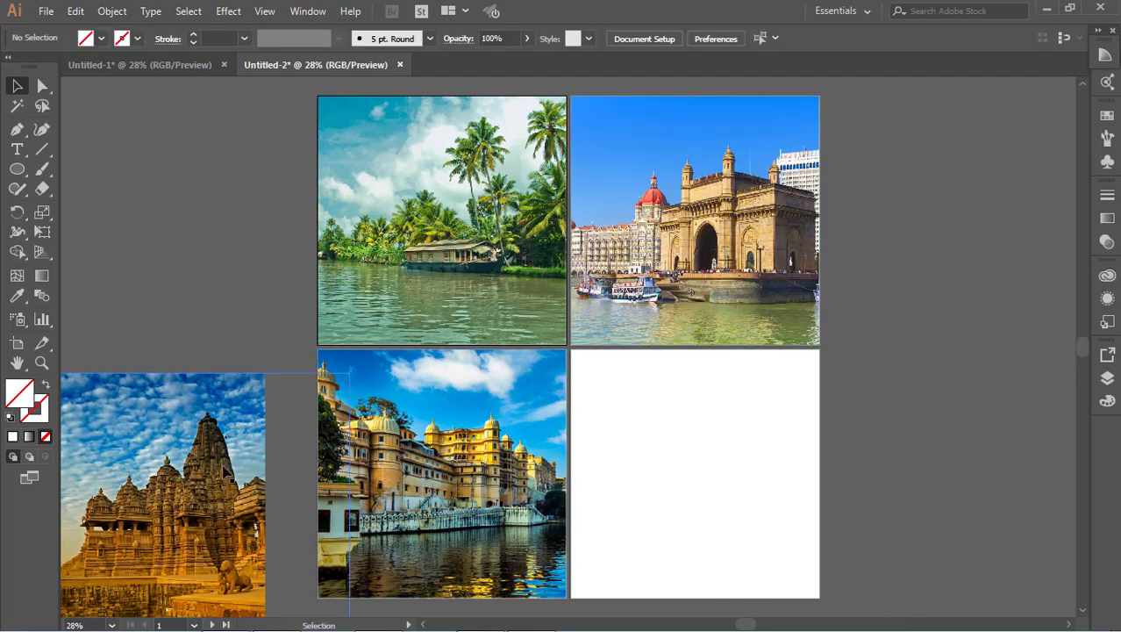
left_click_drag(227, 474, 778, 447)
left_click(886, 434)
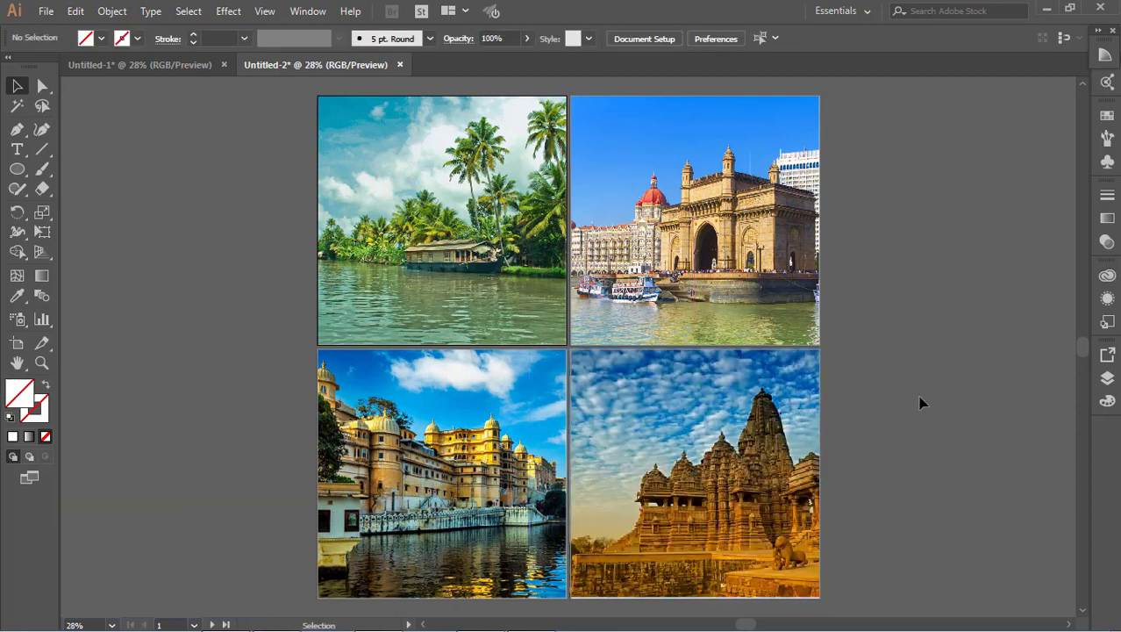
left_click(528, 311)
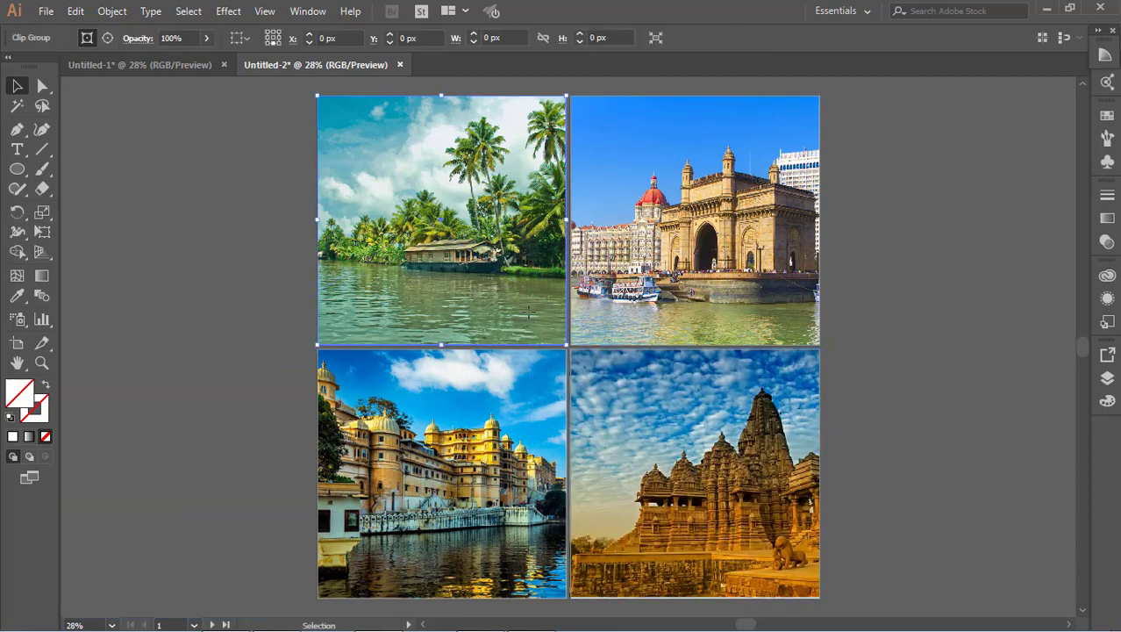
left_click(843, 348)
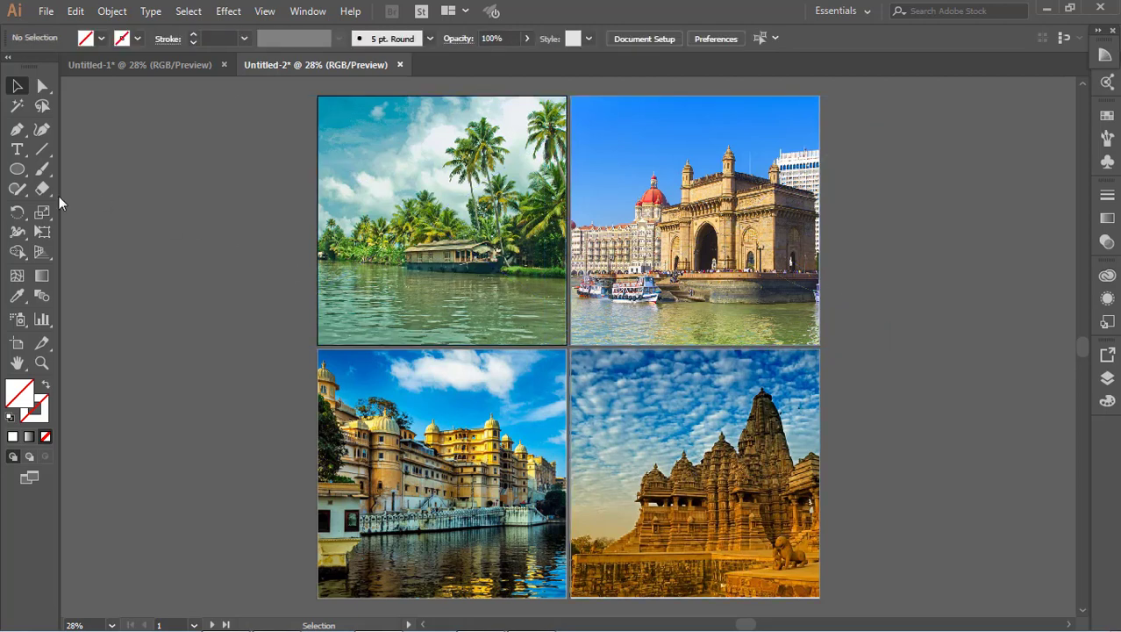
Step: Draw a closed triangle across the upper-left corner of the houseboat artboard with the Pen tool
left_click(17, 129)
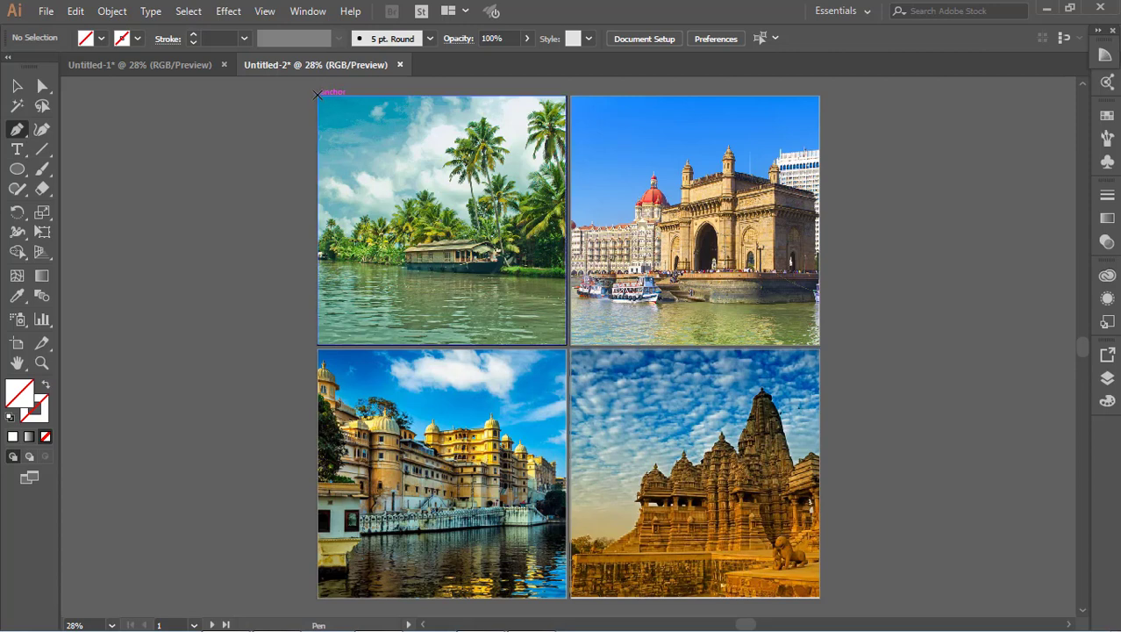
left_click(318, 94)
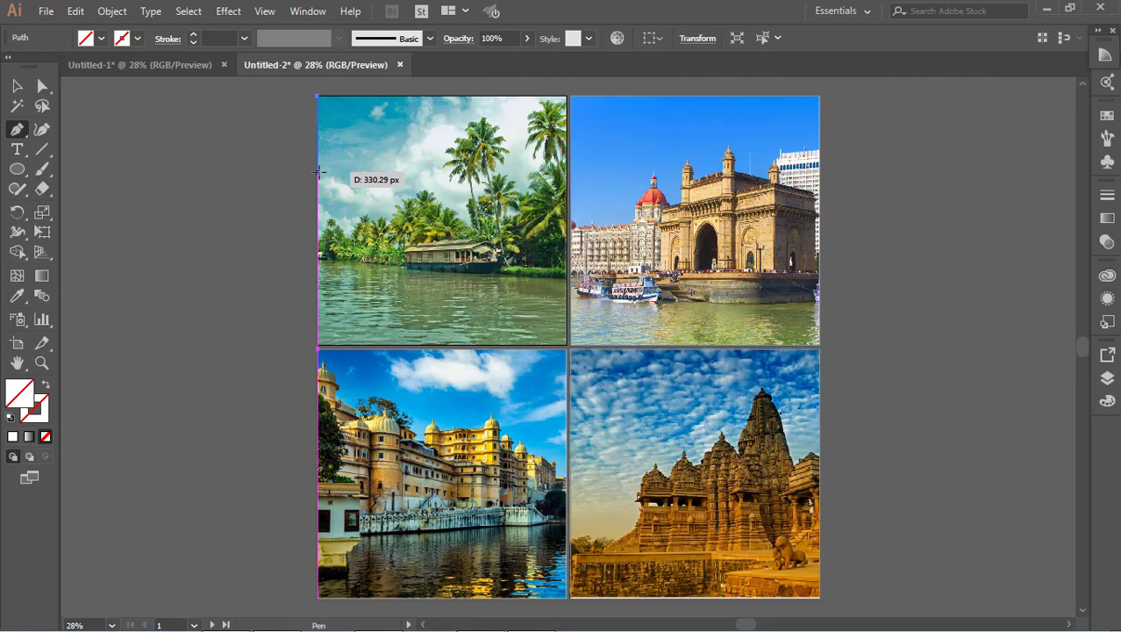
left_click(318, 172)
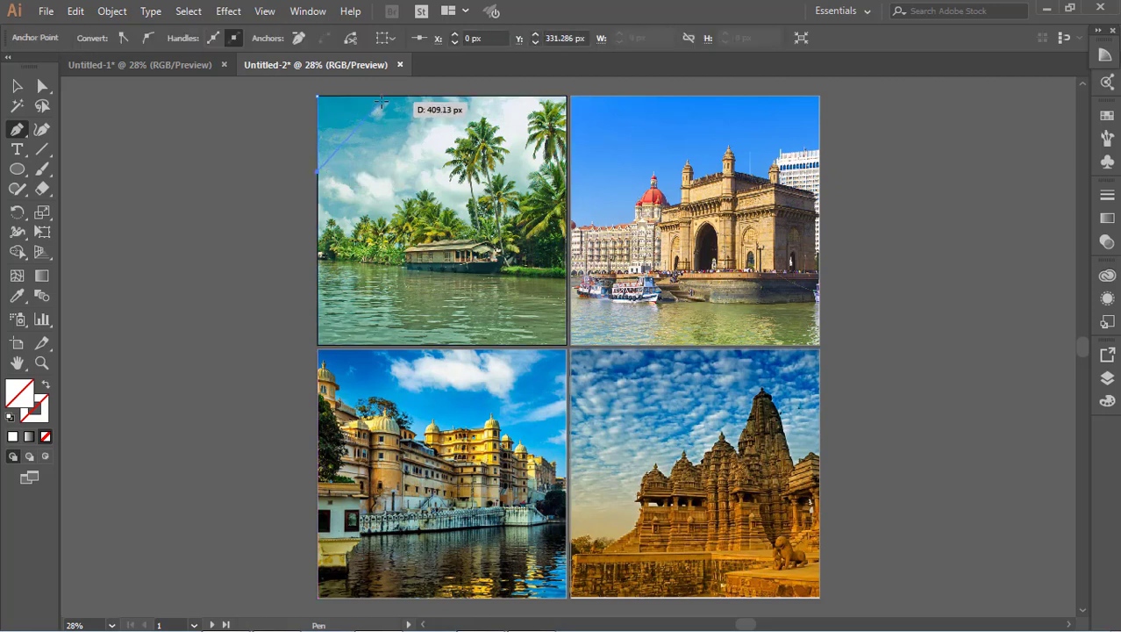
left_click(393, 94)
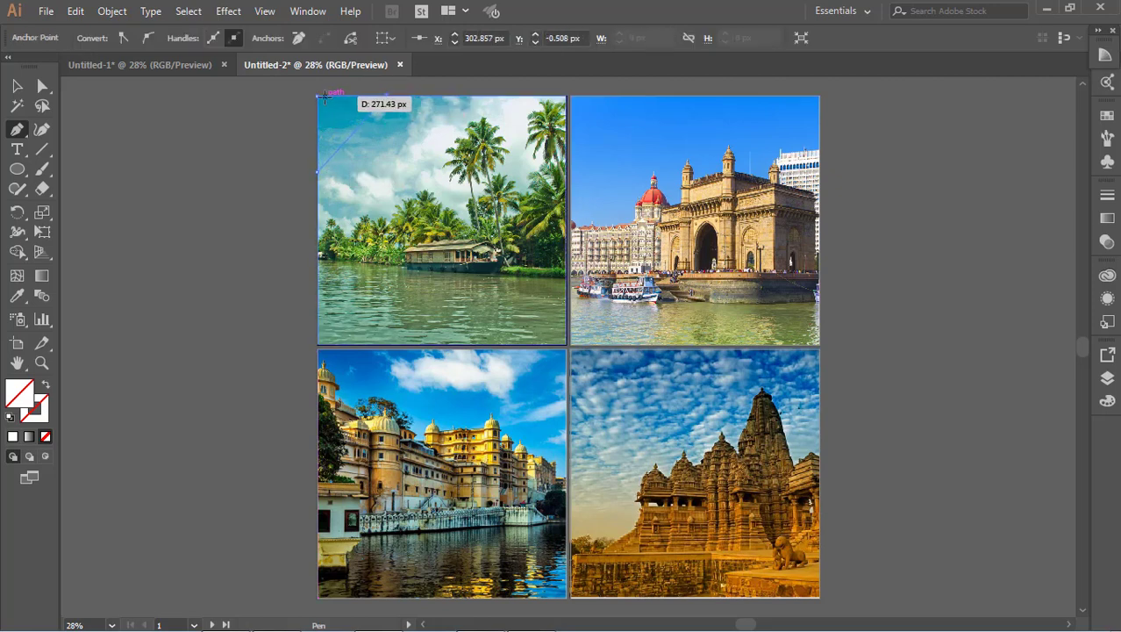
left_click(320, 96)
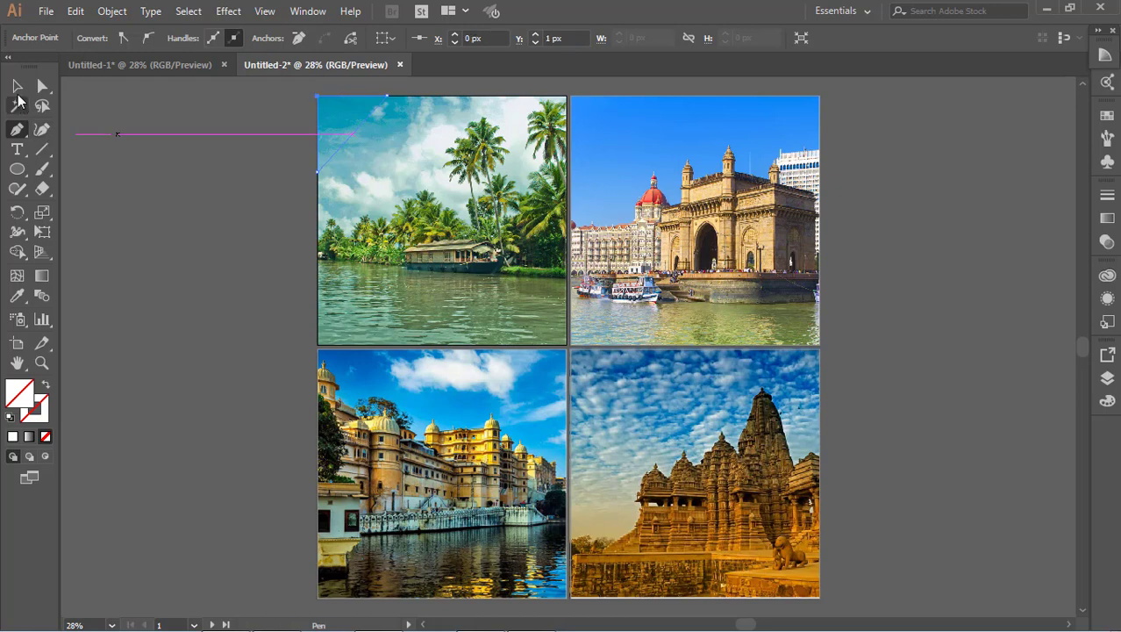
left_click(17, 91)
left_click(112, 138)
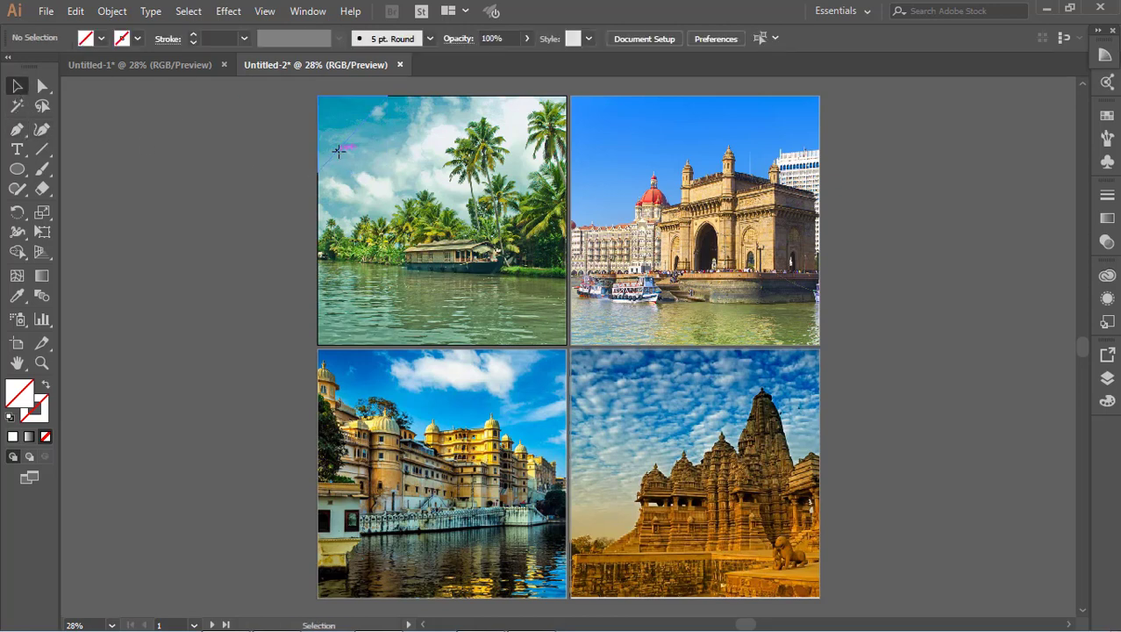
Step: Fill the corner triangle with white and lower its opacity to 63%
left_click(318, 159)
left_click(93, 41)
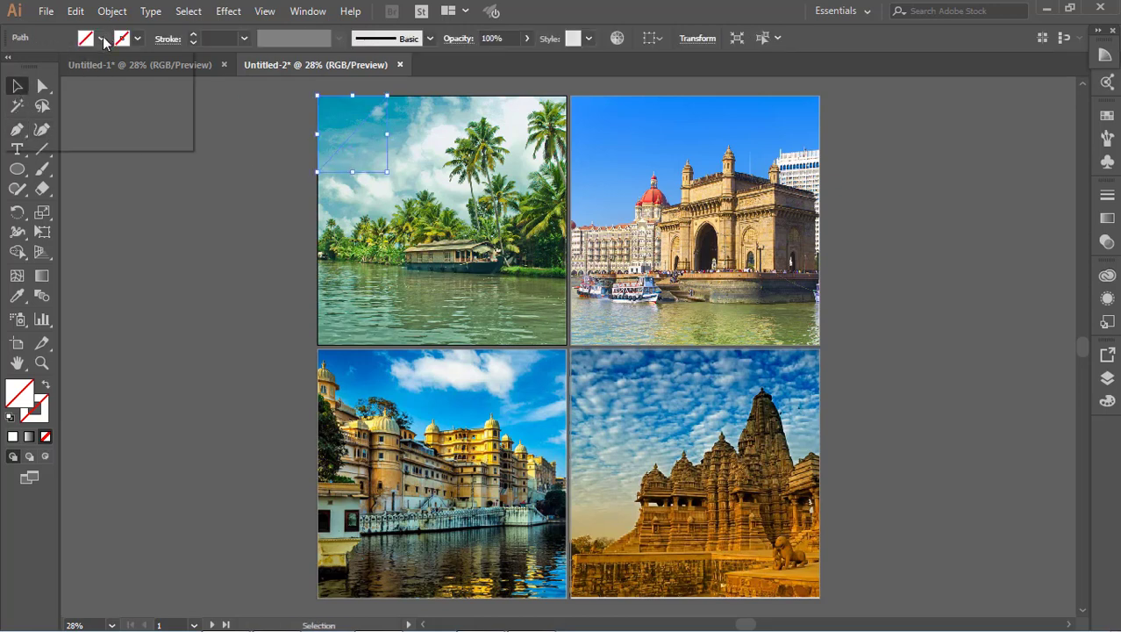
left_click(35, 67)
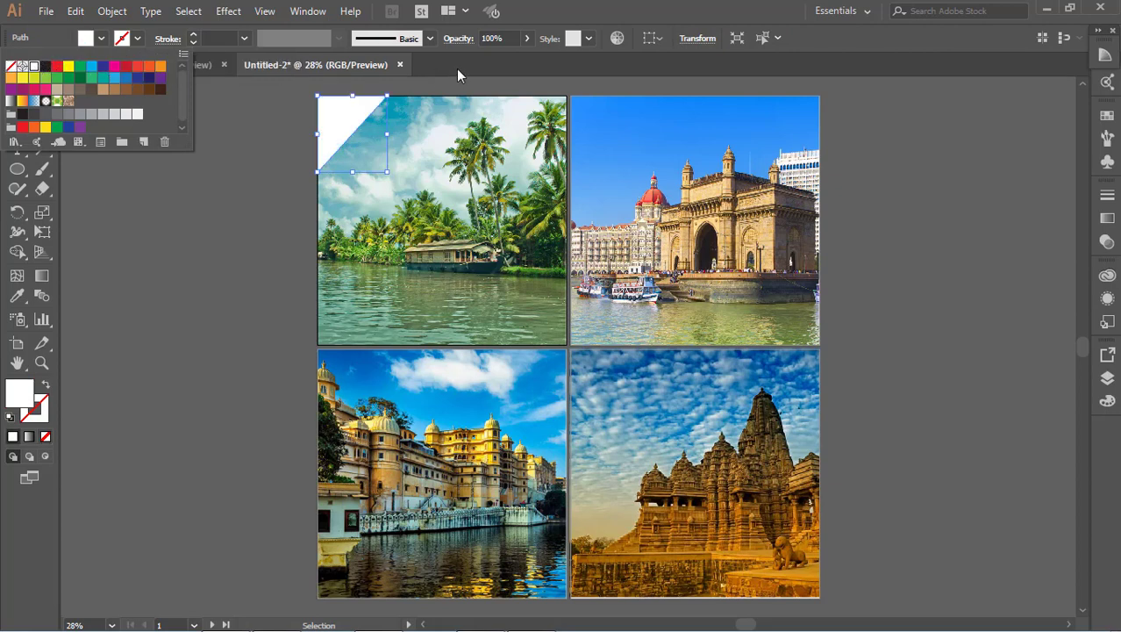
left_click(527, 40)
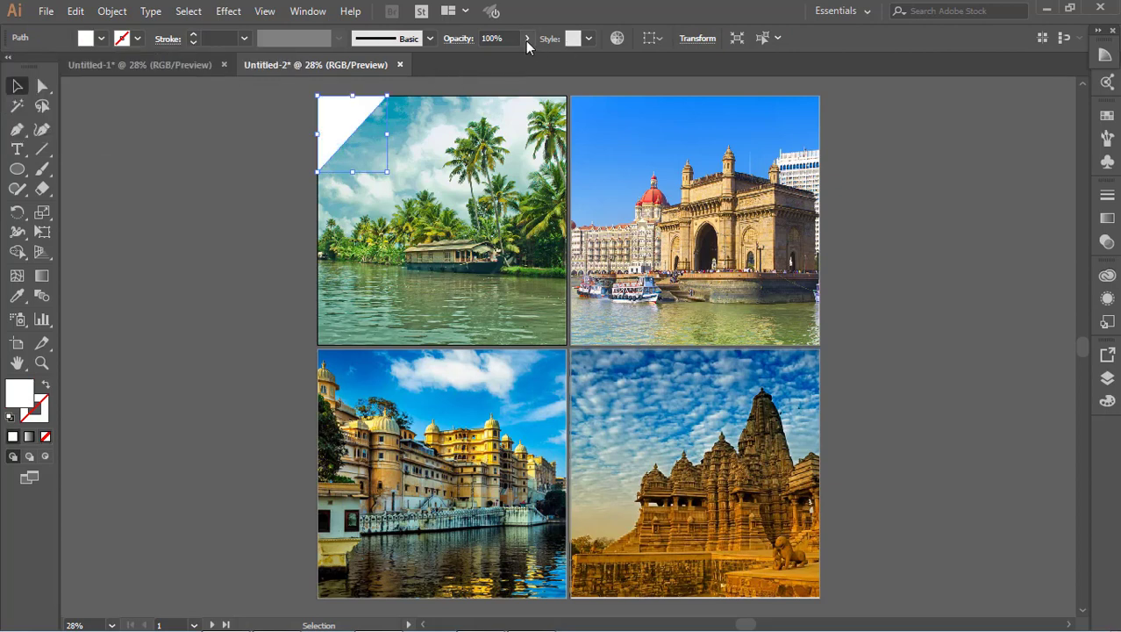
left_click(527, 39)
left_click_drag(526, 59, 500, 63)
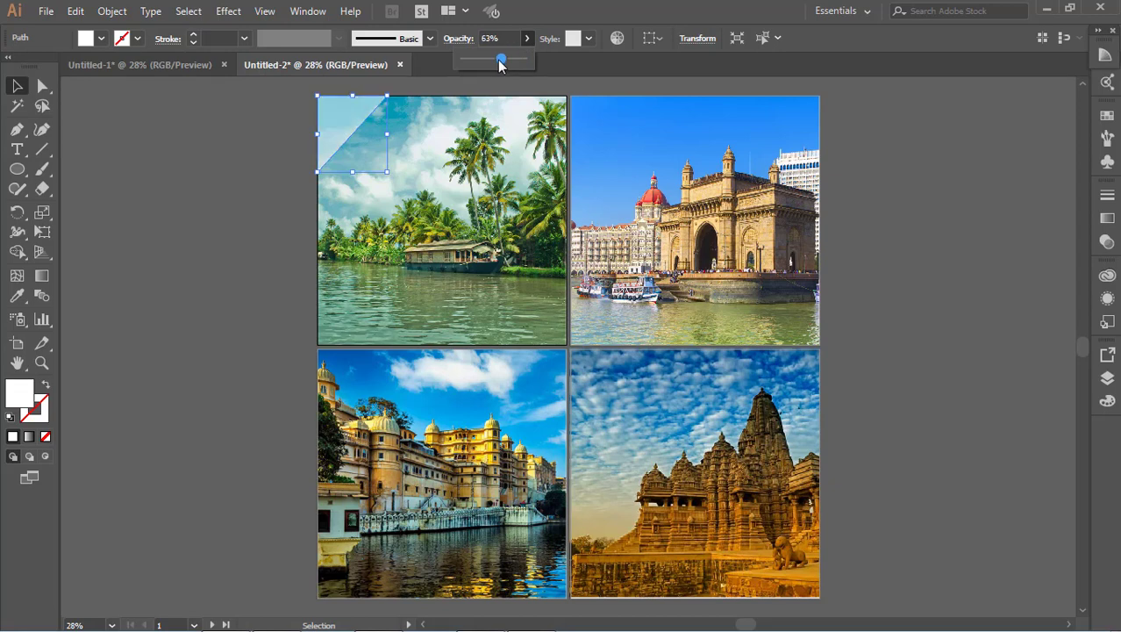
left_click(220, 166)
left_click(220, 167)
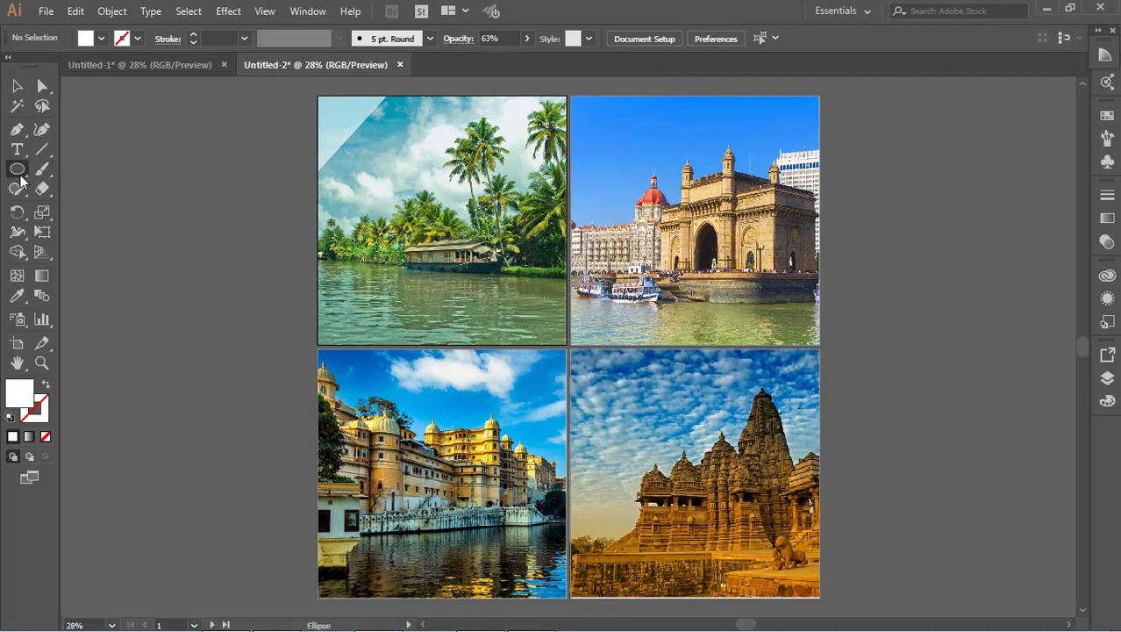
Step: Draw a thin, tall vertical rectangle on the empty canvas beside the houseboat artboard
left_click_drag(17, 169, 69, 167)
left_click_drag(150, 120, 154, 263)
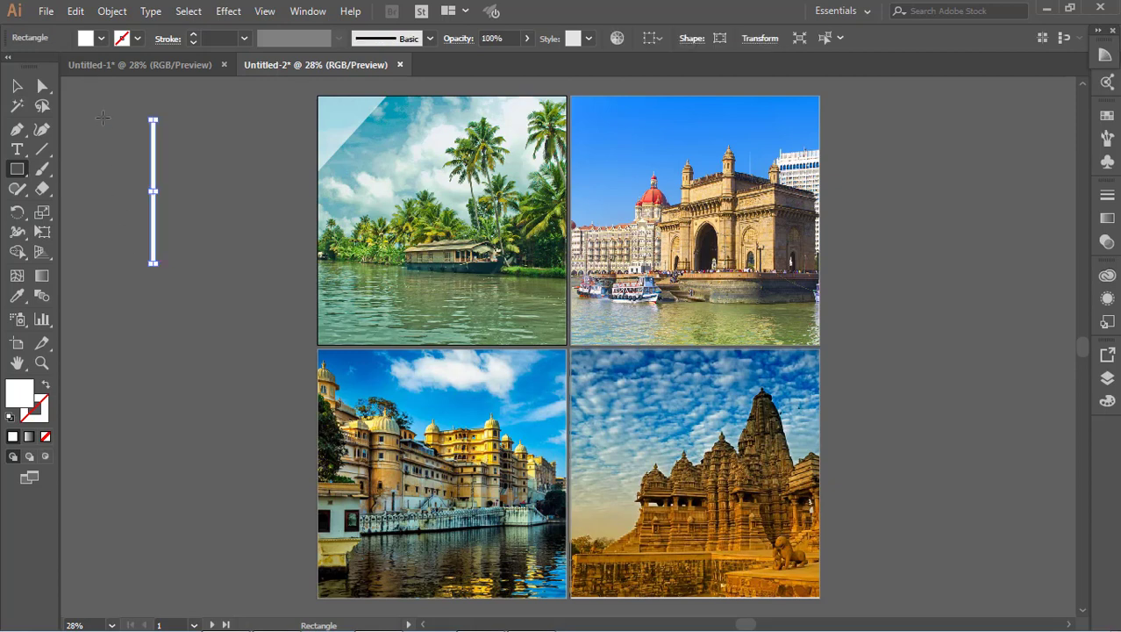
left_click(17, 85)
left_click(175, 179)
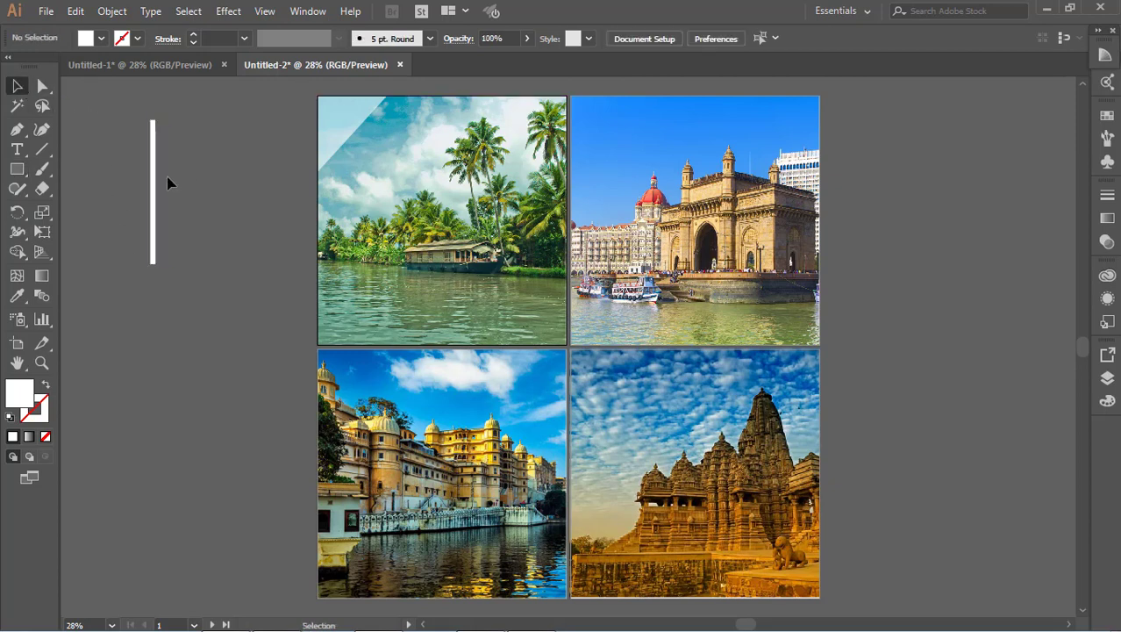
Step: Move the thin rectangle onto the houseboat photo and rotate it to lie parallel to the triangle's diagonal edge
left_click_drag(152, 181, 391, 146)
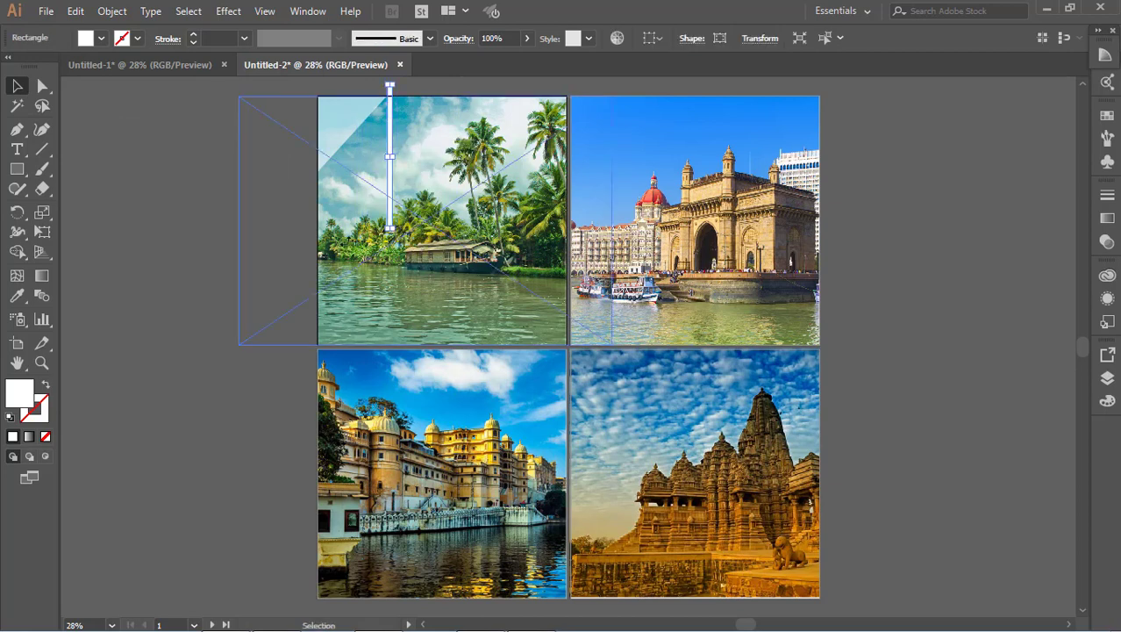
left_click_drag(391, 235, 329, 222)
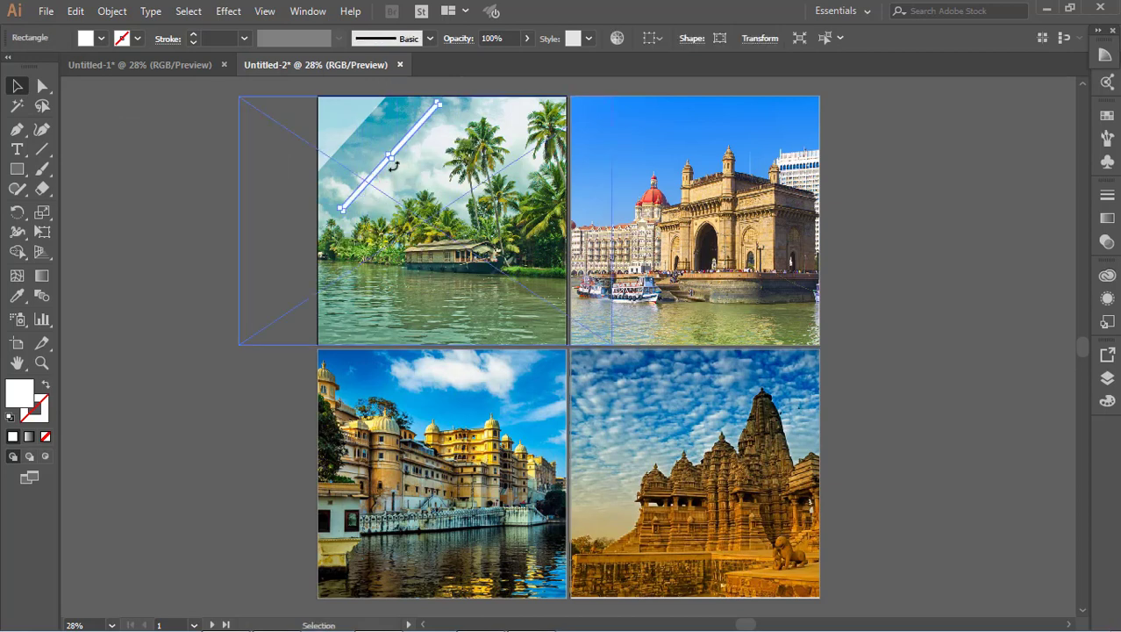
left_click_drag(406, 151, 371, 135)
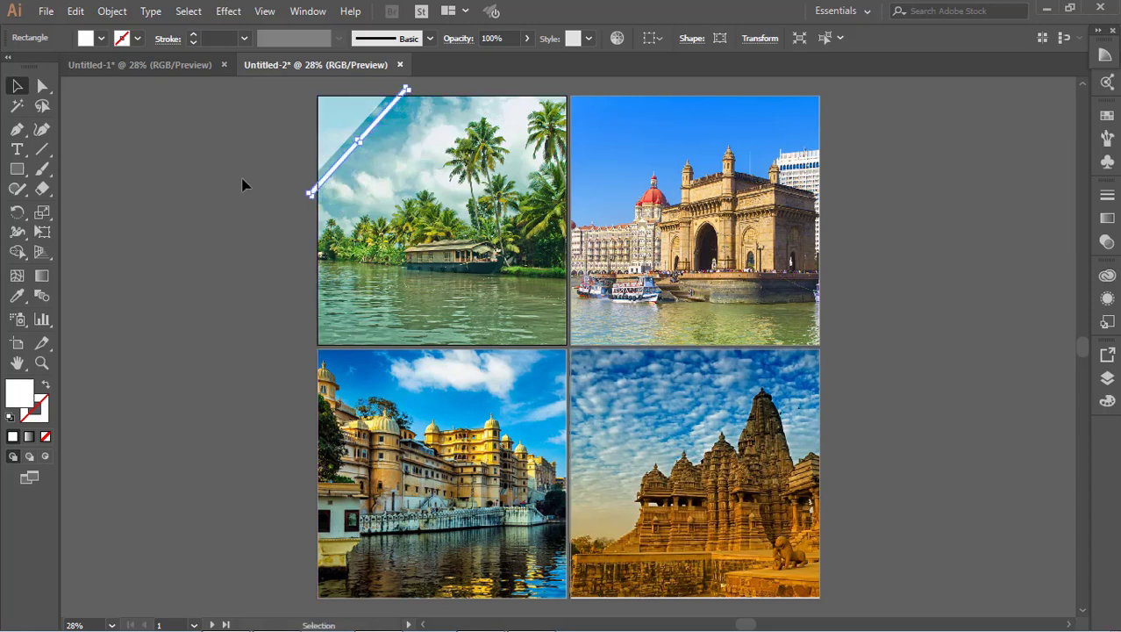
left_click(242, 184)
Step: Copy the corner triangle's semi-transparent white appearance onto the diagonal stripe with the Eyedropper tool
left_click(358, 140)
left_click(17, 295)
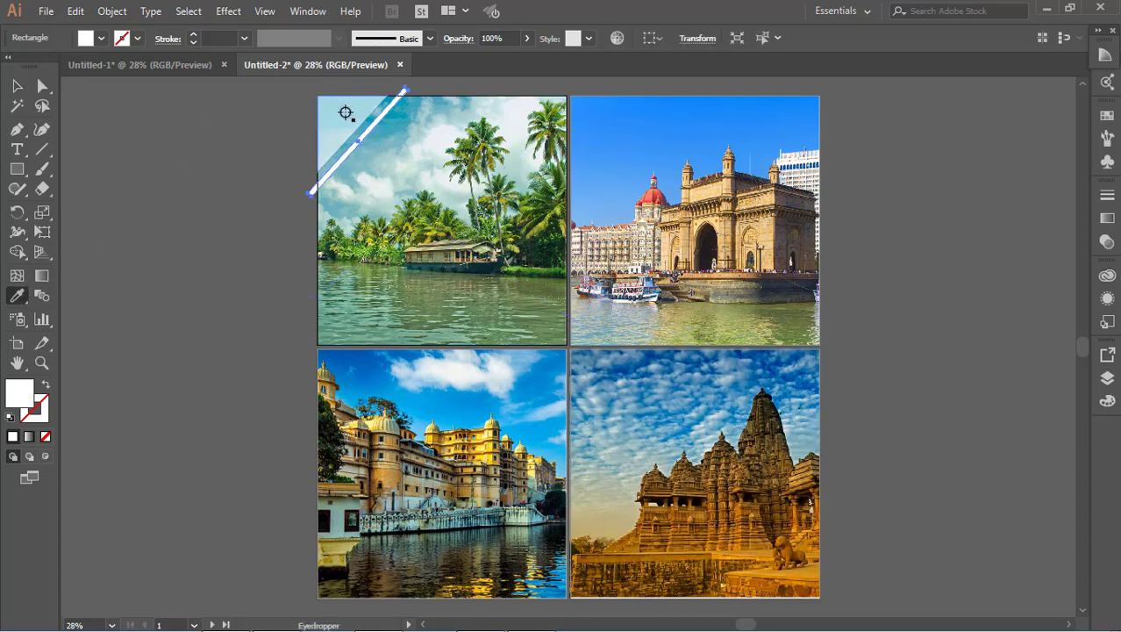
left_click(346, 112)
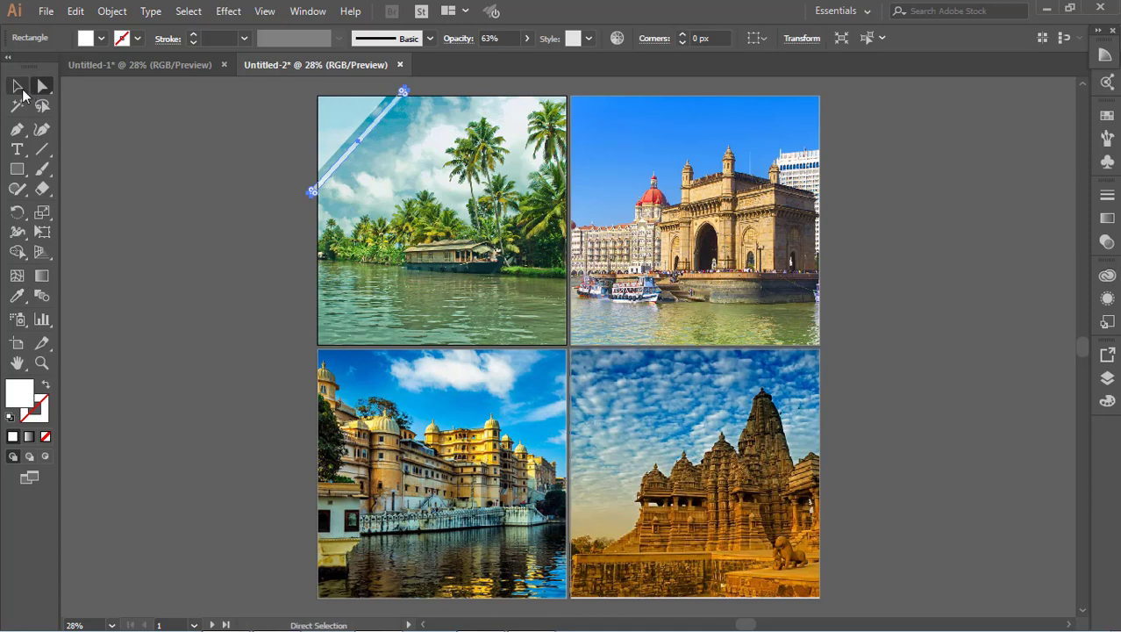
left_click(17, 86)
left_click(105, 130)
Step: Nudge the diagonal stripe slightly left and up towards the corner triangle
left_click(380, 115)
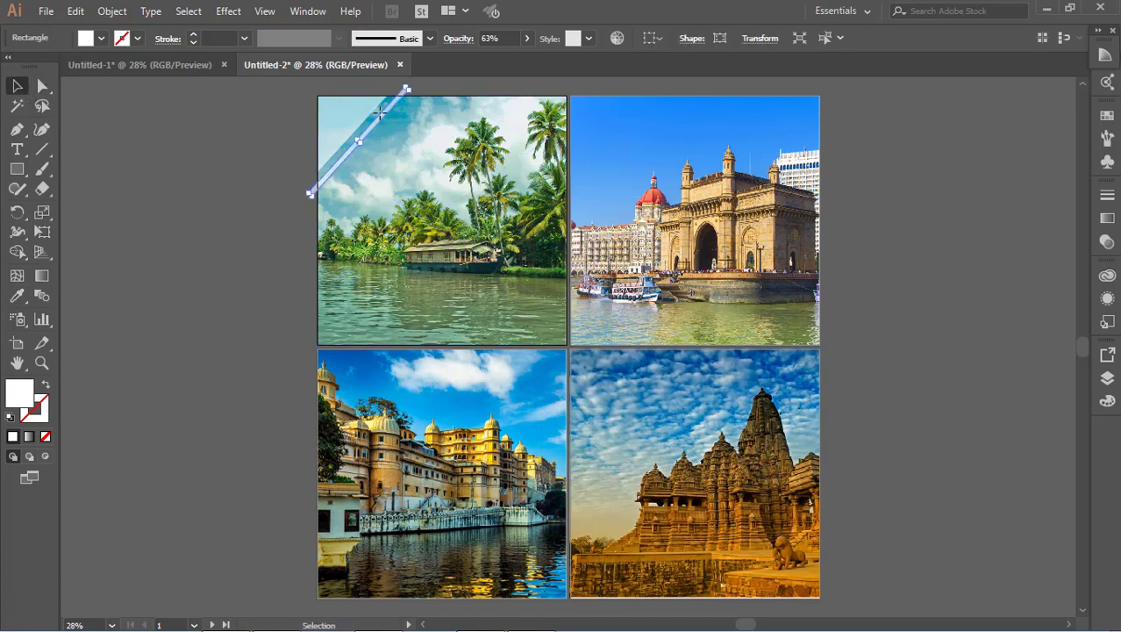
key("Left")
key("Left")
key("Left")
key("Left")
key("Left")
key("Up")
key("Up")
key("Up")
left_click(175, 195)
Step: Group the corner triangle with the diagonal stripe
left_click(351, 144)
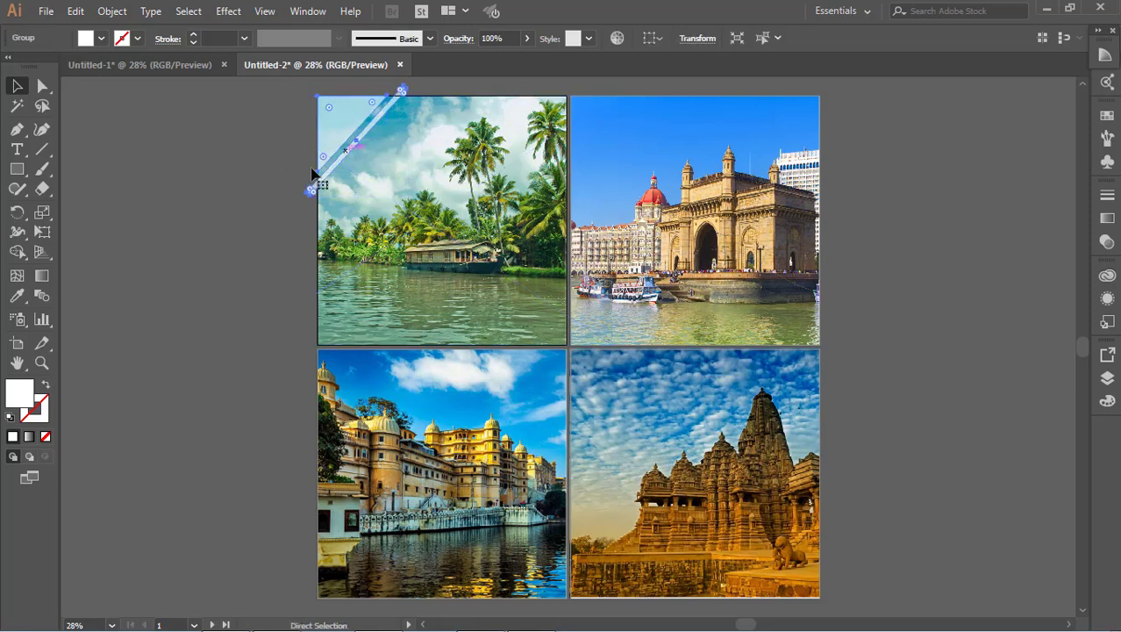
left_click(222, 214)
left_click(358, 121)
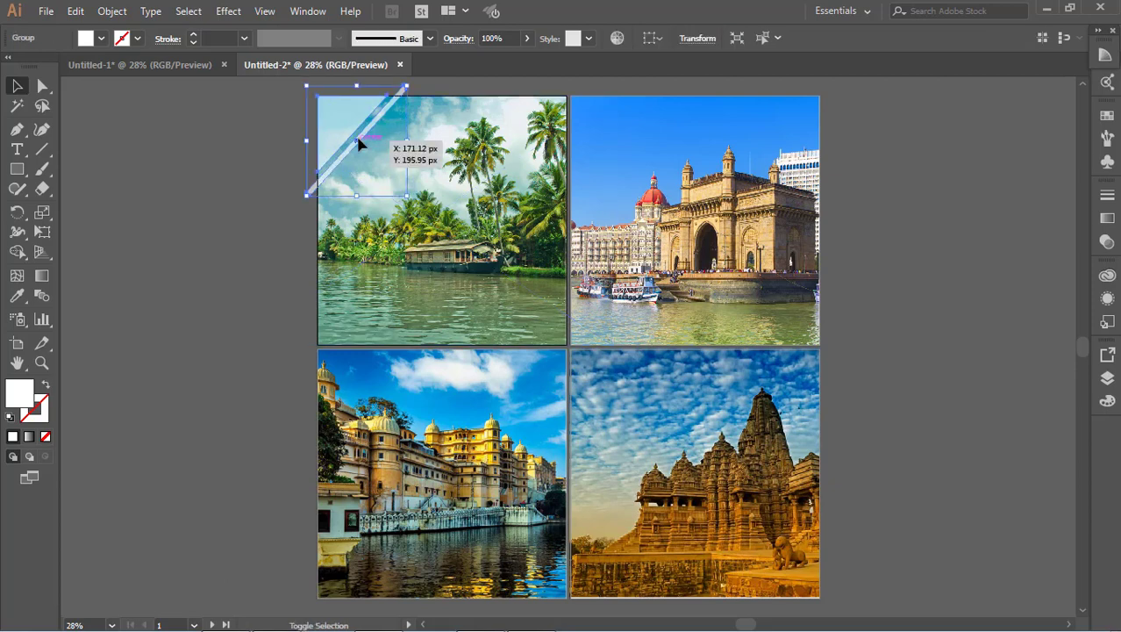
left_click(358, 140, "shift")
left_click(358, 140)
left_click_drag(358, 138, 480, 158)
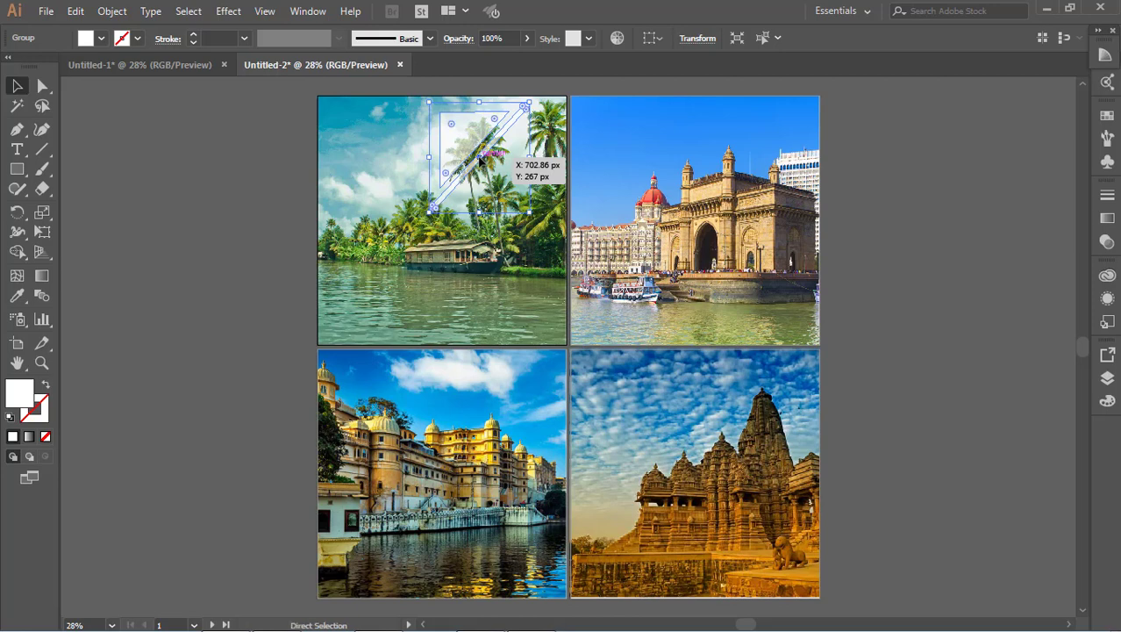
key("ctrl+z")
left_click(238, 220)
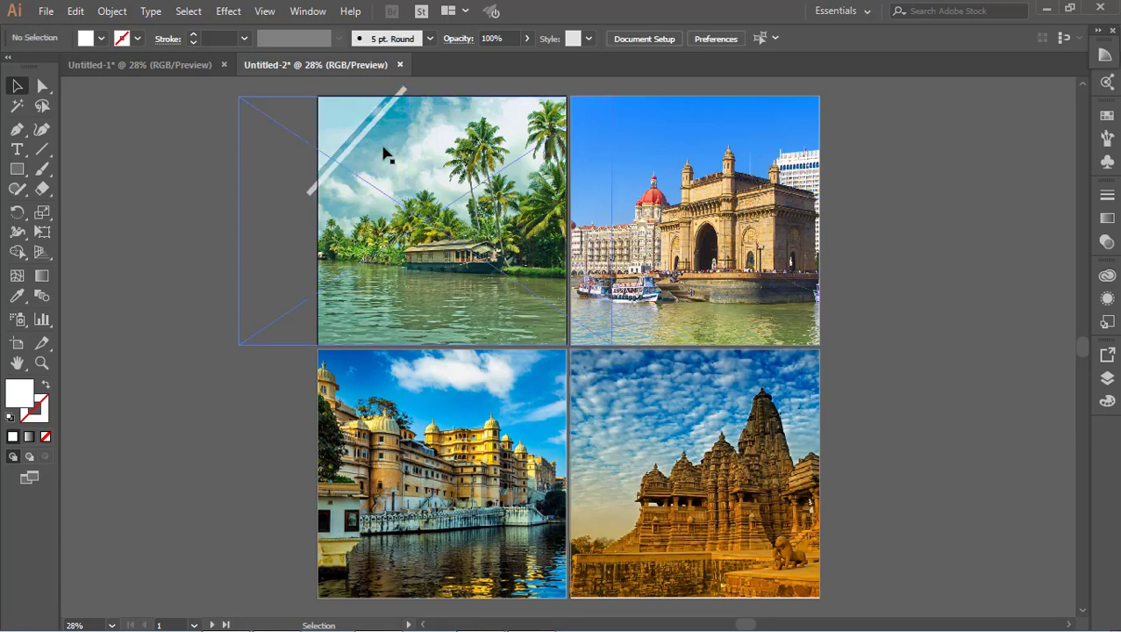
Step: Draw a full-width rectangle across the bottom of the houseboat artboard and align its lower edge with the artboard edge
left_click(17, 168)
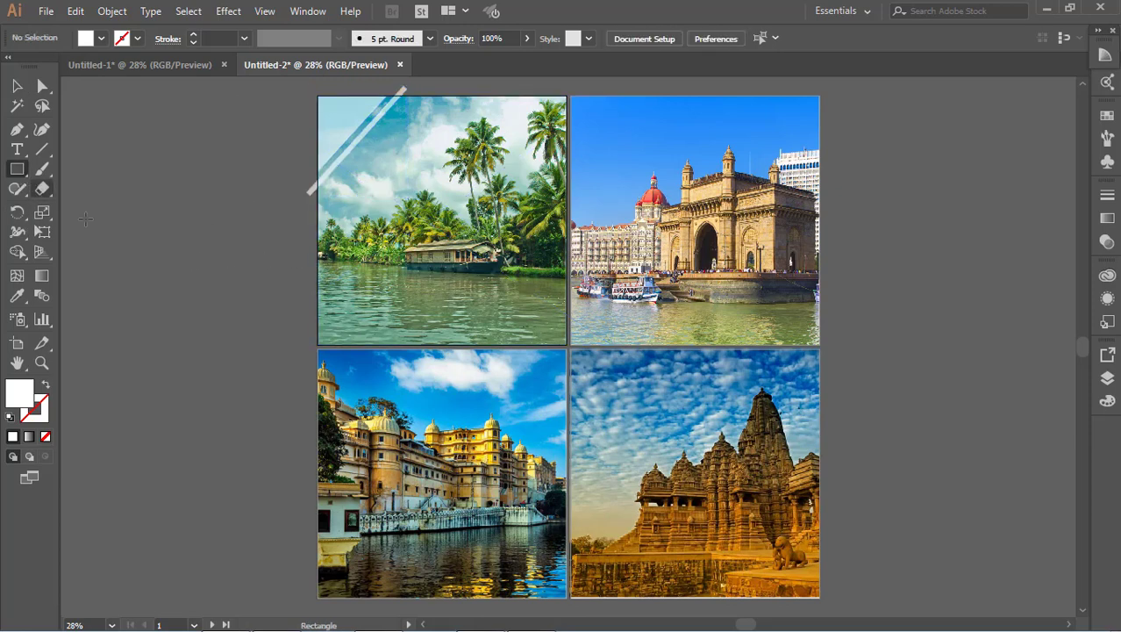
left_click_drag(318, 296, 566, 348)
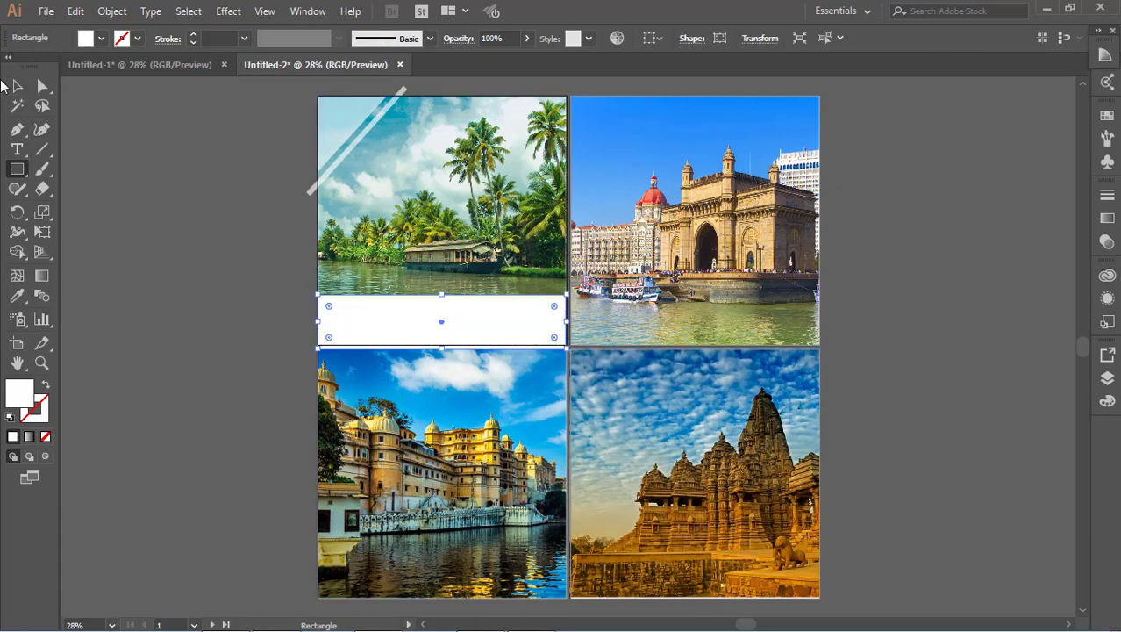
left_click(17, 86)
left_click(380, 250)
left_click_drag(461, 318, 463, 308)
left_click(307, 312)
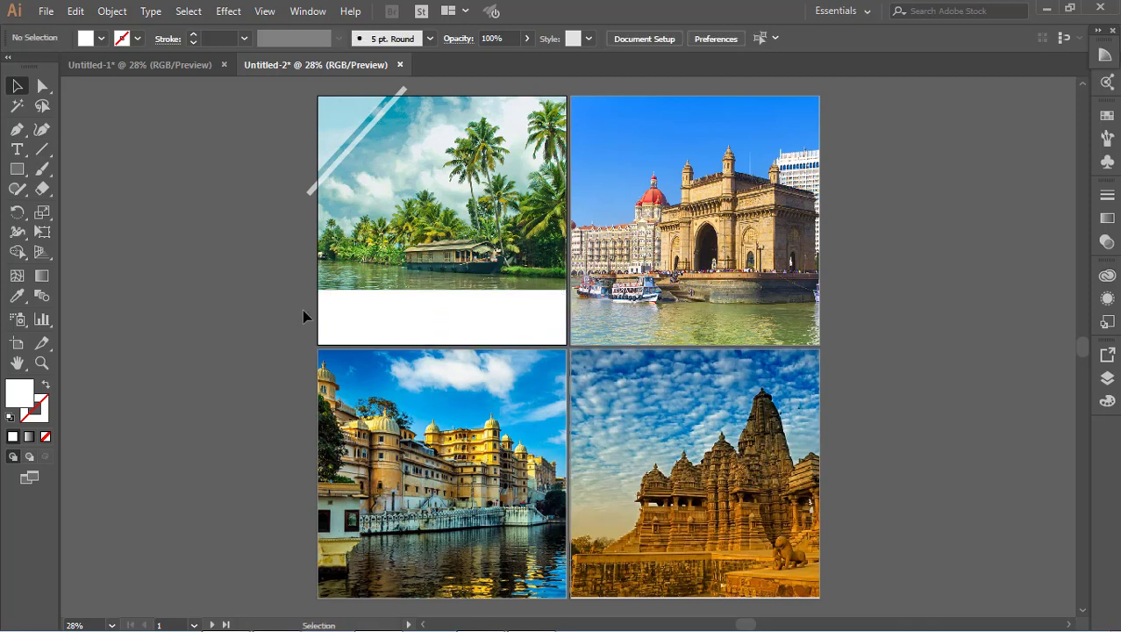
Step: Fill the rectangle at the bottom of the houseboat post with black and lower its opacity to 67%
left_click(453, 315)
left_click(93, 38)
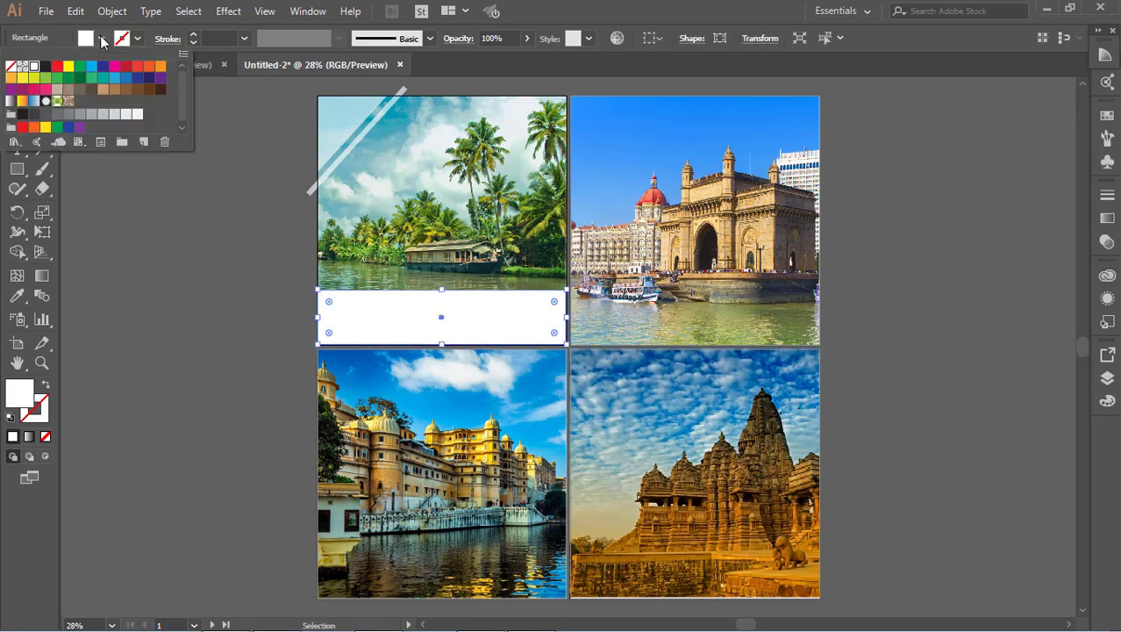
left_click(46, 67)
left_click(528, 38)
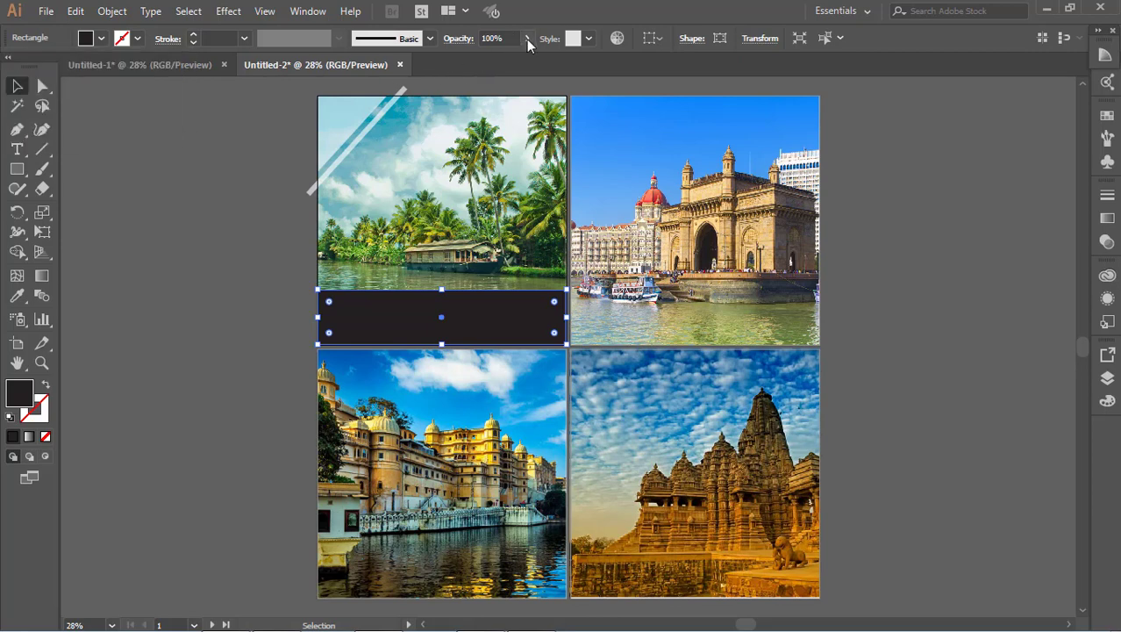
left_click(526, 40)
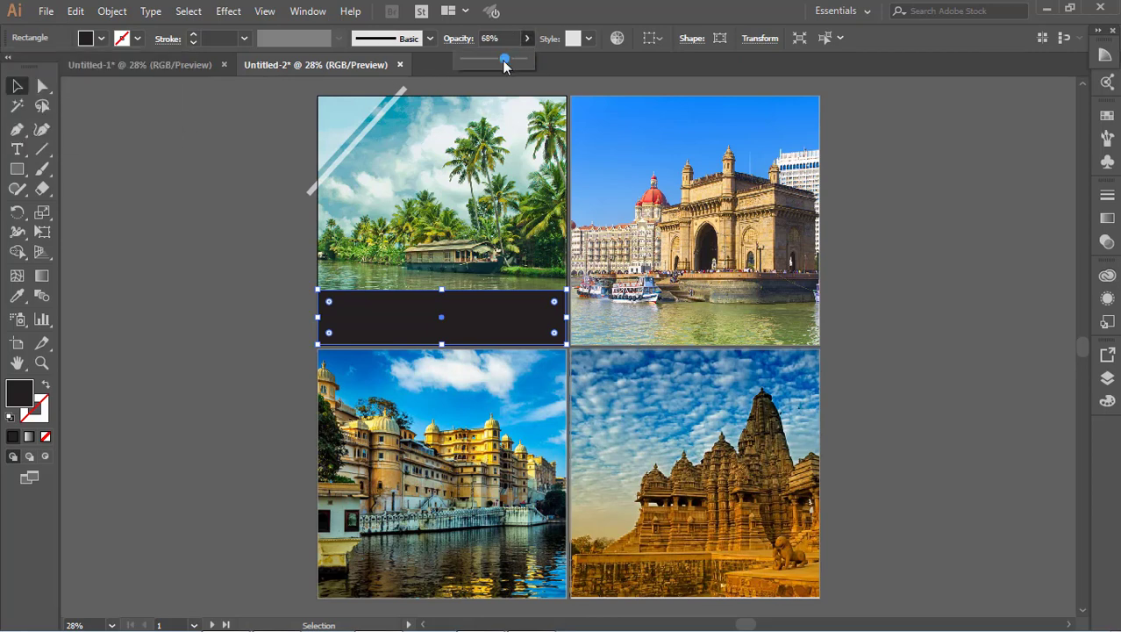
left_click_drag(504, 62, 503, 61)
left_click(147, 194)
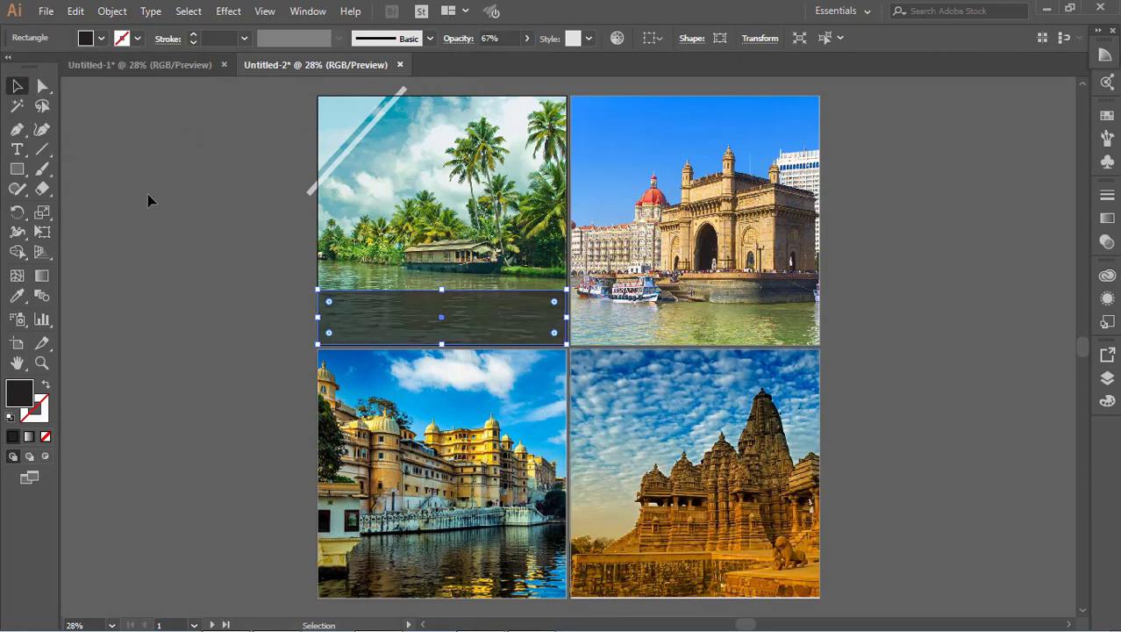
left_click(147, 194)
left_click(456, 321)
left_click(178, 305)
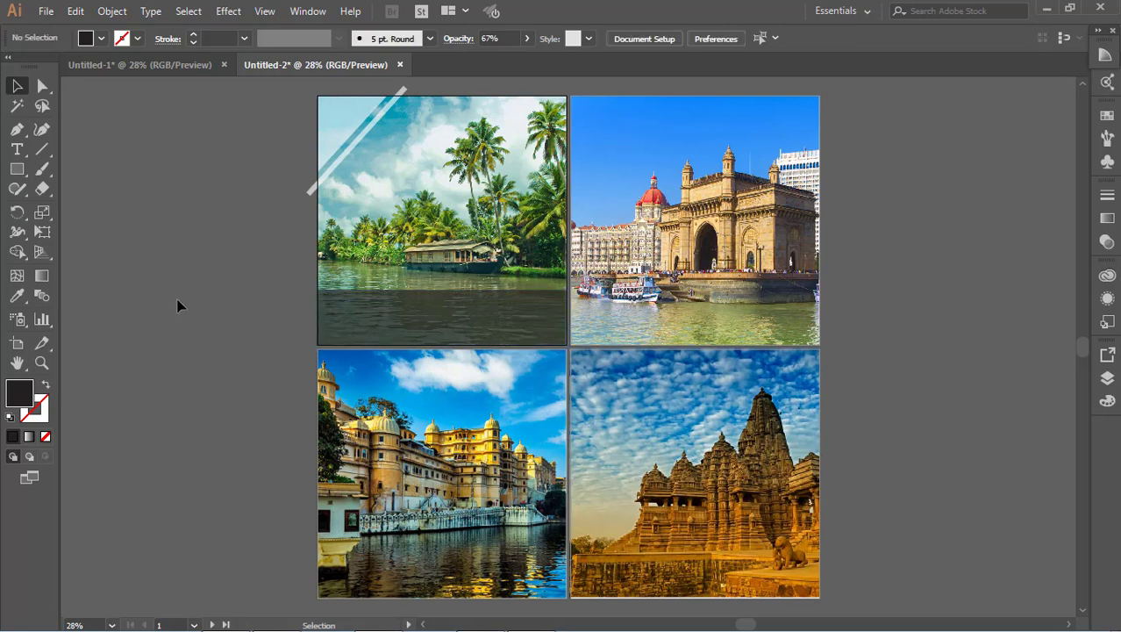
Step: Move the grouped corner triangle and stripe off the houseboat artboard and reflect the group across the vertical axis
left_click(337, 122)
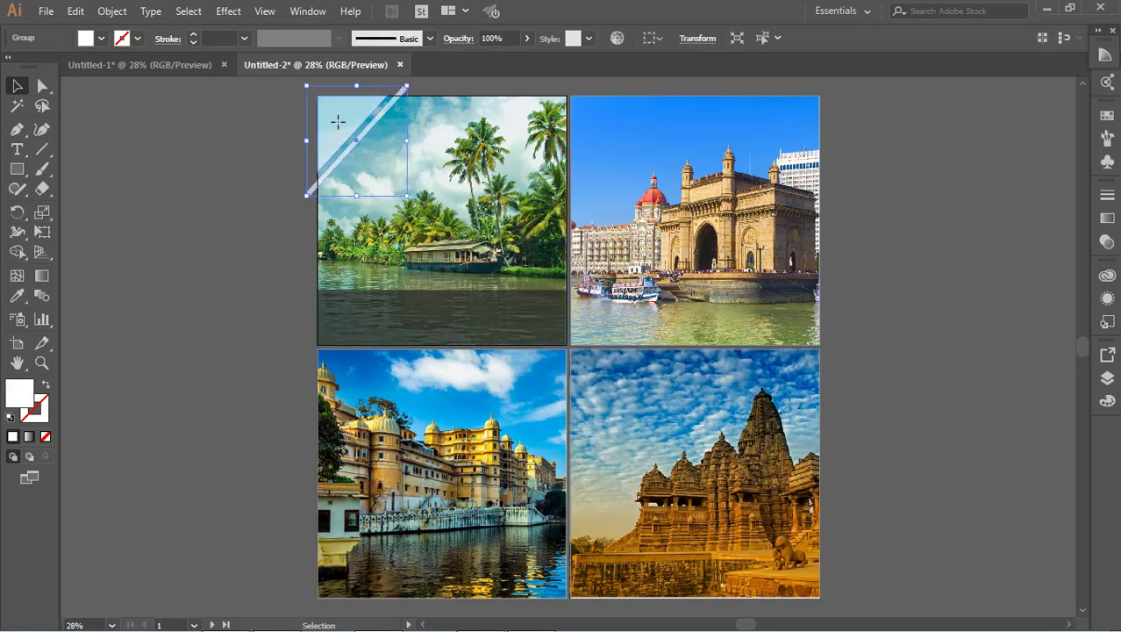
right_click(338, 124)
left_click(337, 122)
left_click_drag(336, 120, 165, 176)
right_click(165, 175)
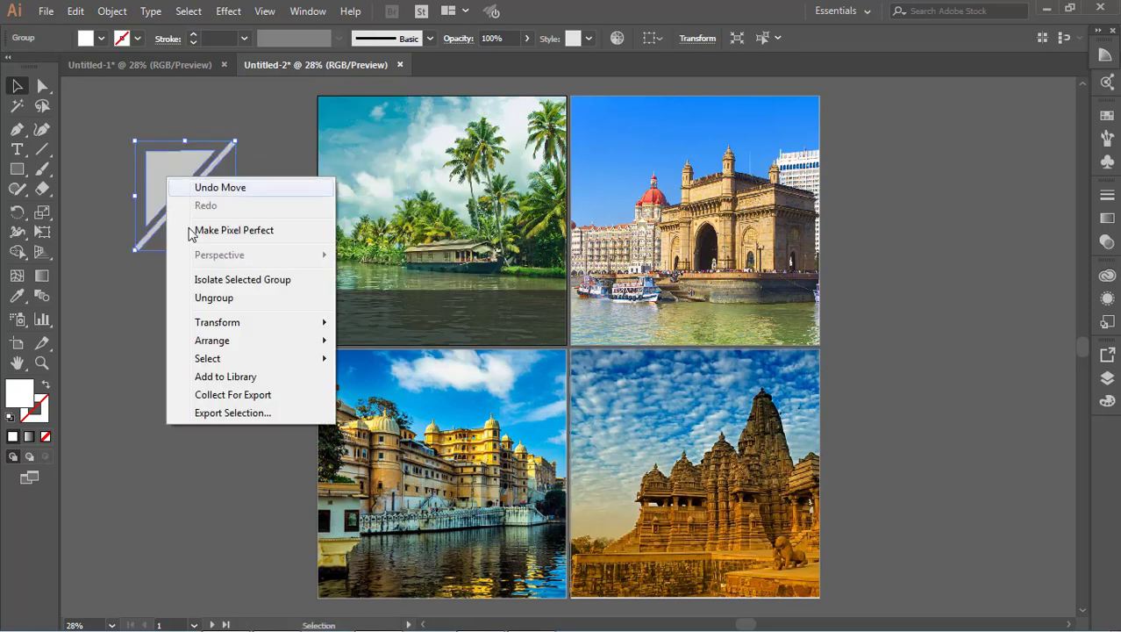
mouse_move(252, 322)
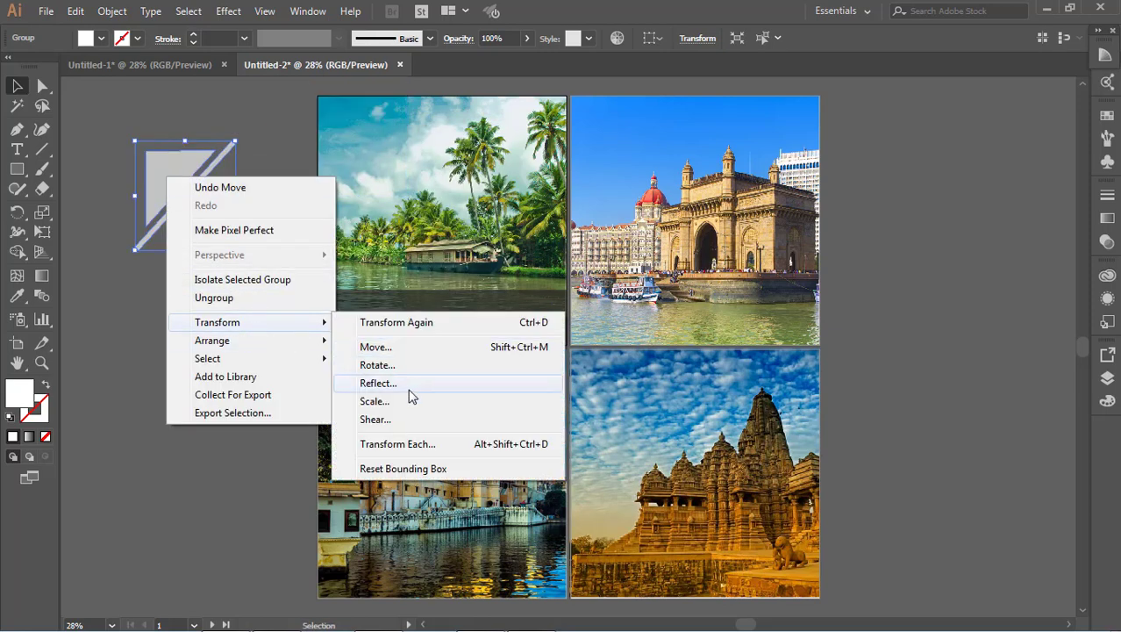
left_click(377, 384)
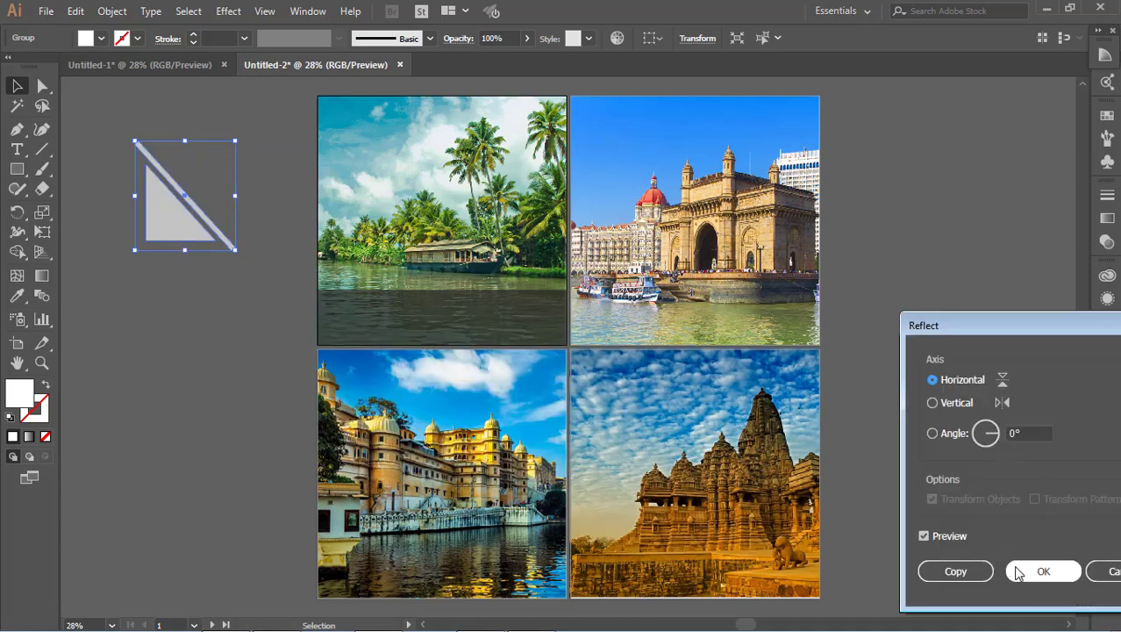
left_click(962, 403)
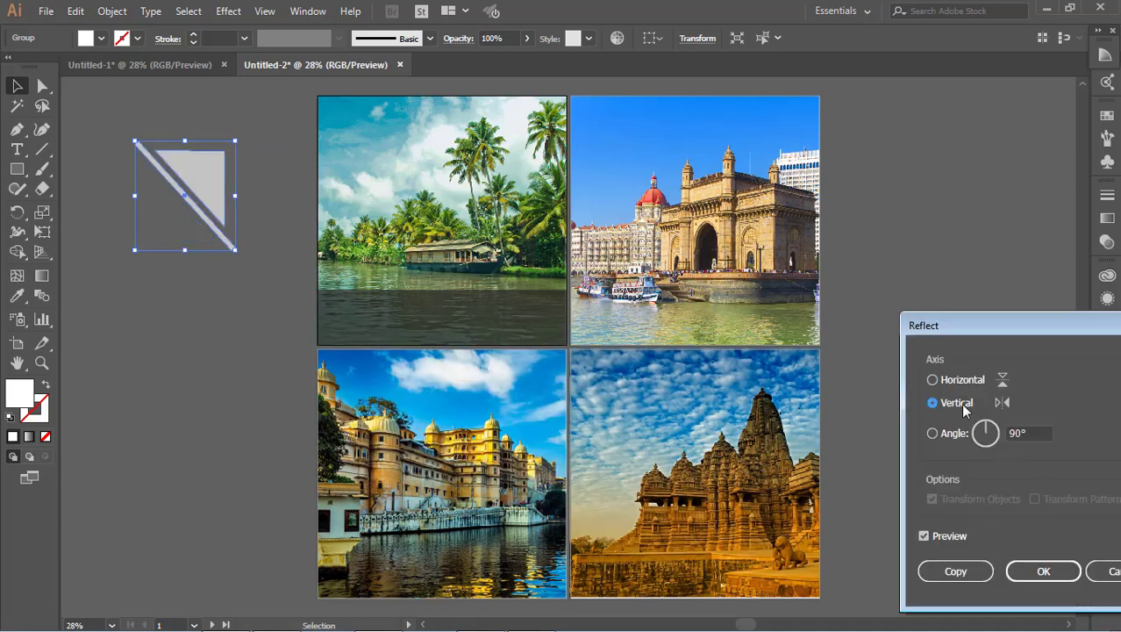
left_click(1028, 572)
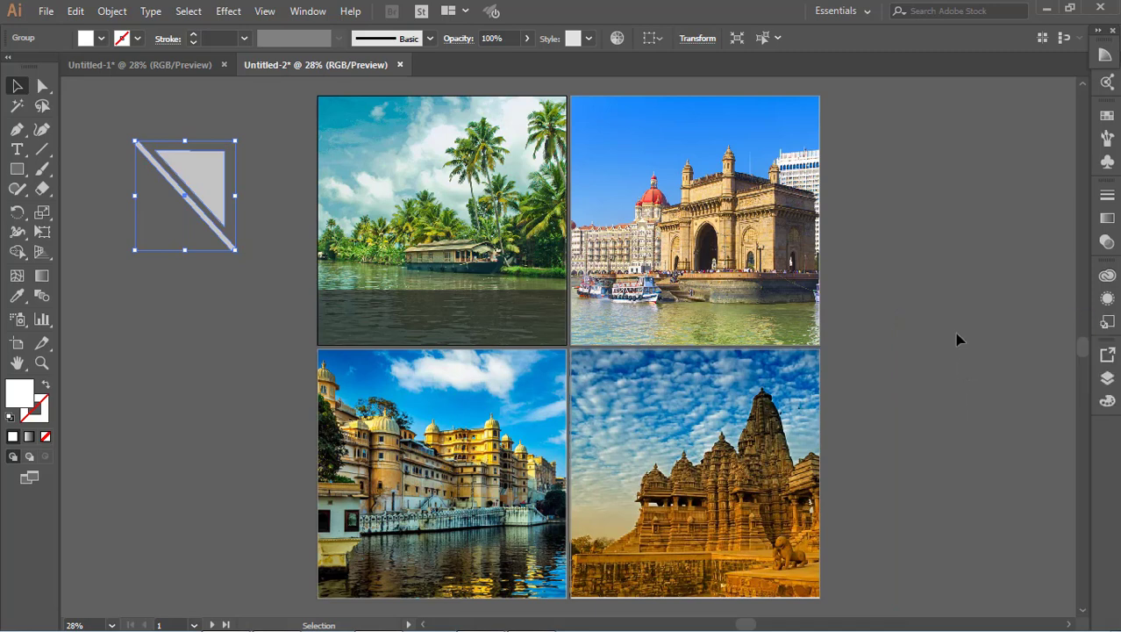
left_click(952, 313)
Step: Place the reflected corner group at the houseboat artboard's top-right corner and nudge it into alignment with the edges
left_click_drag(202, 175, 553, 114)
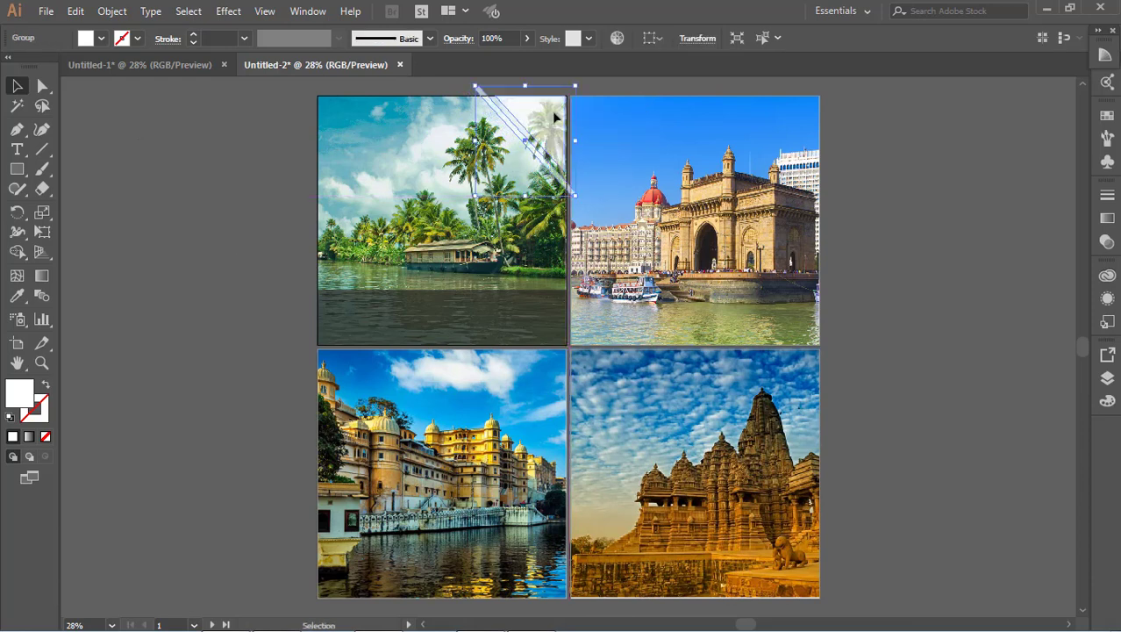
key("Right")
key("Right")
key("Right")
key("Right")
key("Right")
key("Right")
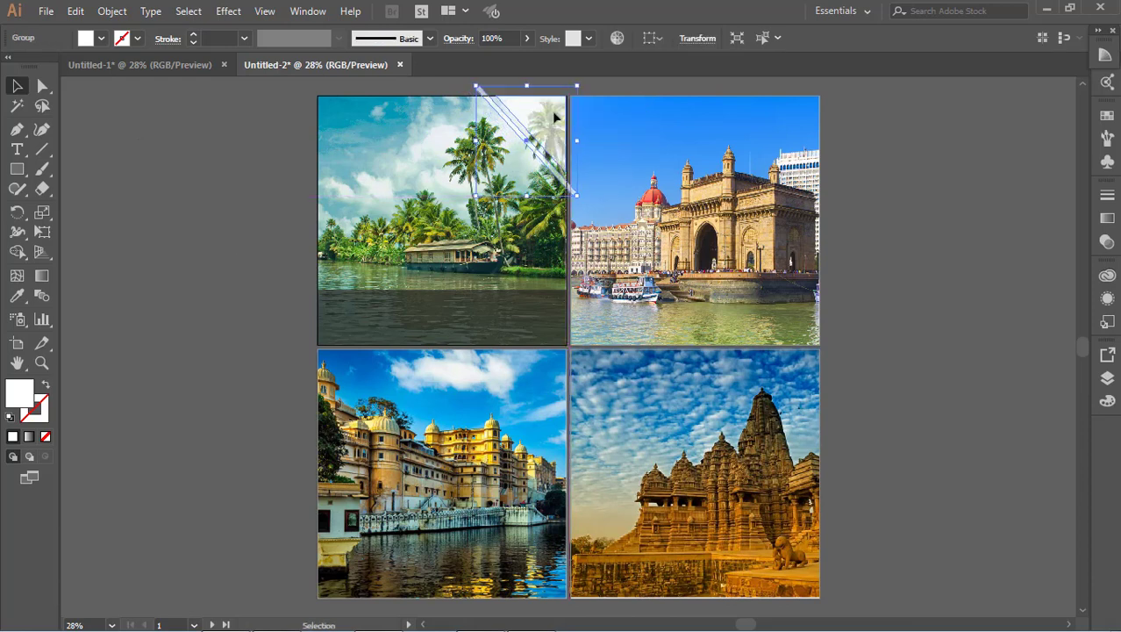
key("Down")
key("Down")
key("Right")
key("Right")
left_click(250, 181)
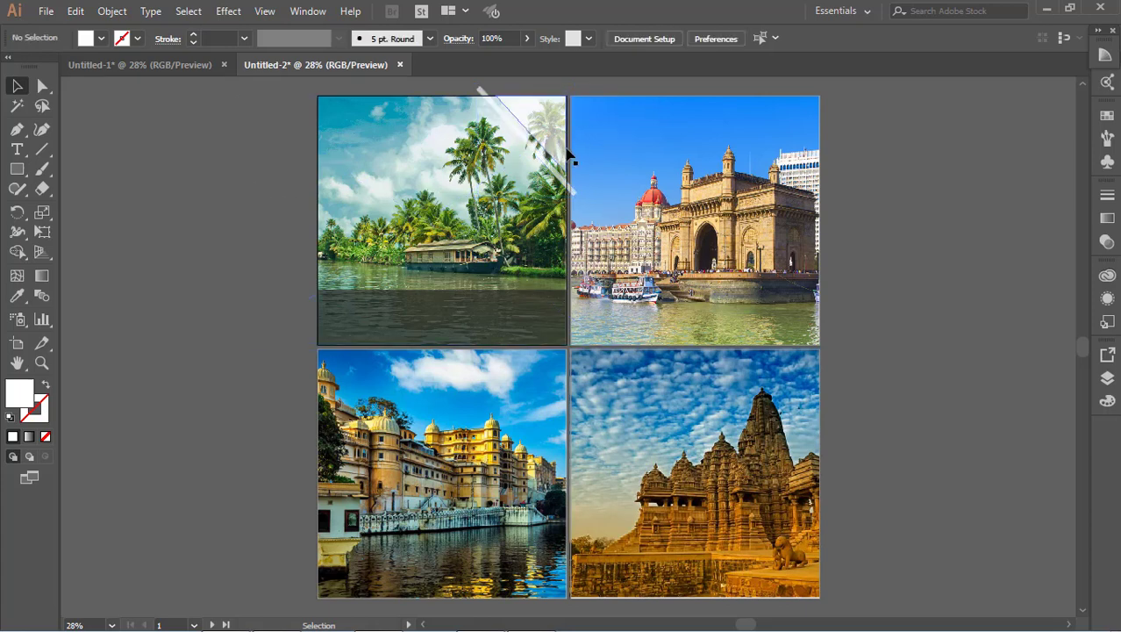
left_click(498, 309)
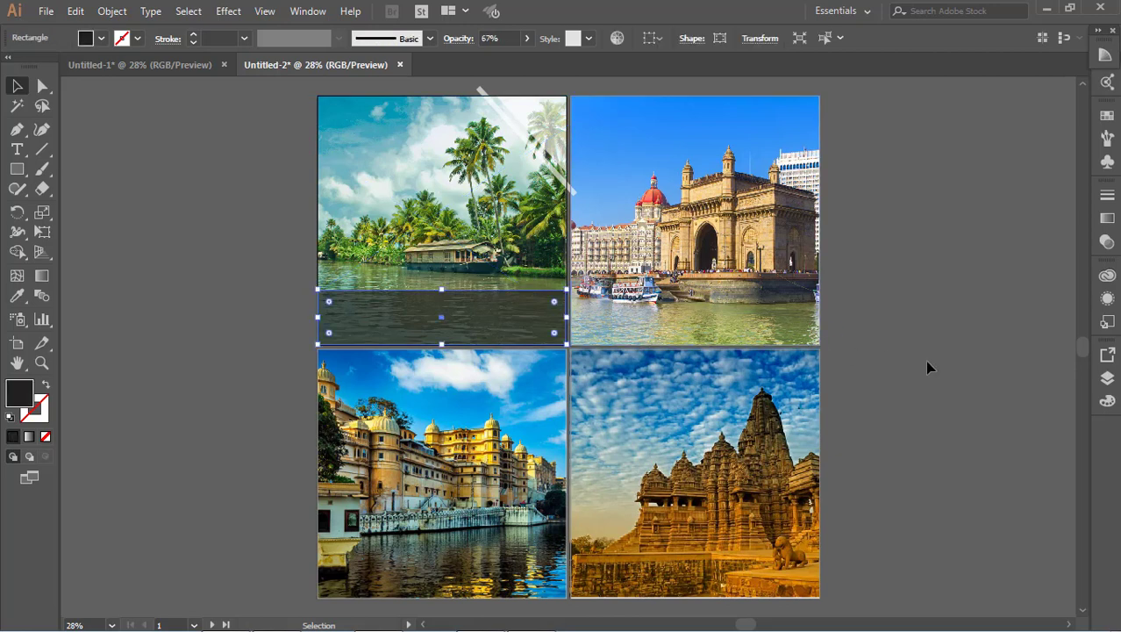
left_click(929, 367)
left_click(513, 318)
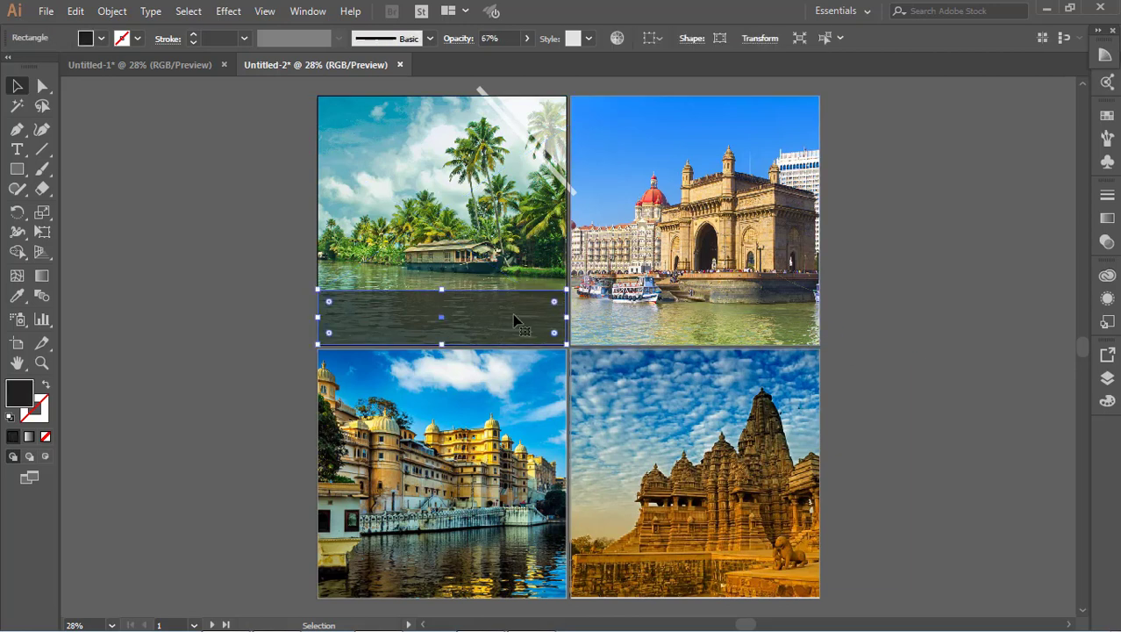
left_click(908, 314)
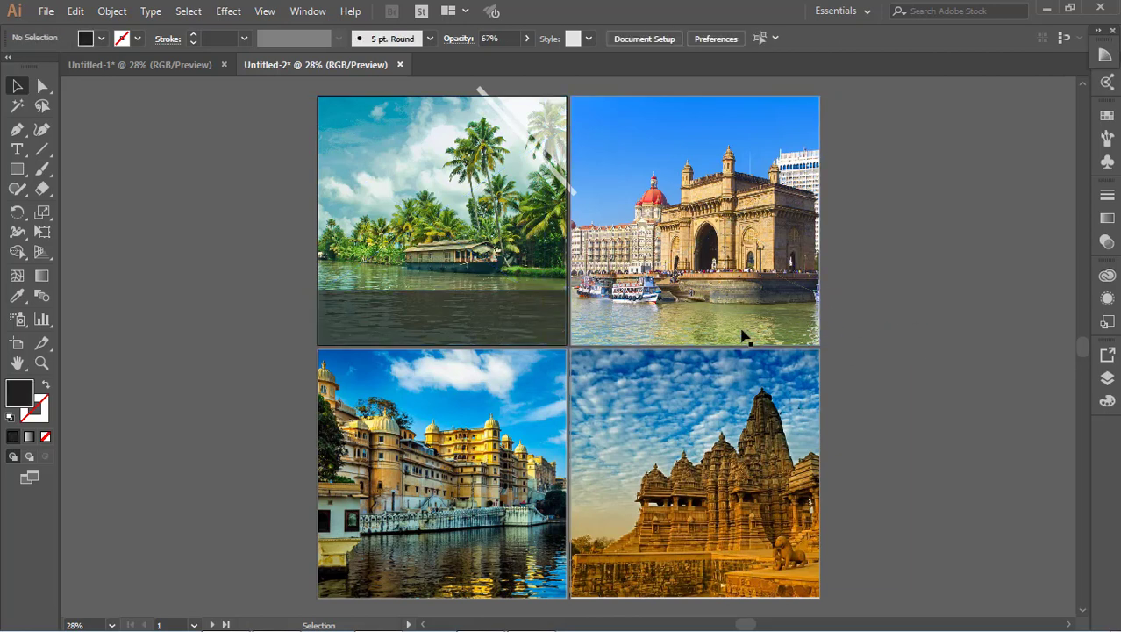
Step: Add the text "travel tour" on the empty canvas beside the houseboat artboard and scale it up to about 86 pt
left_click(17, 150)
left_click(123, 246)
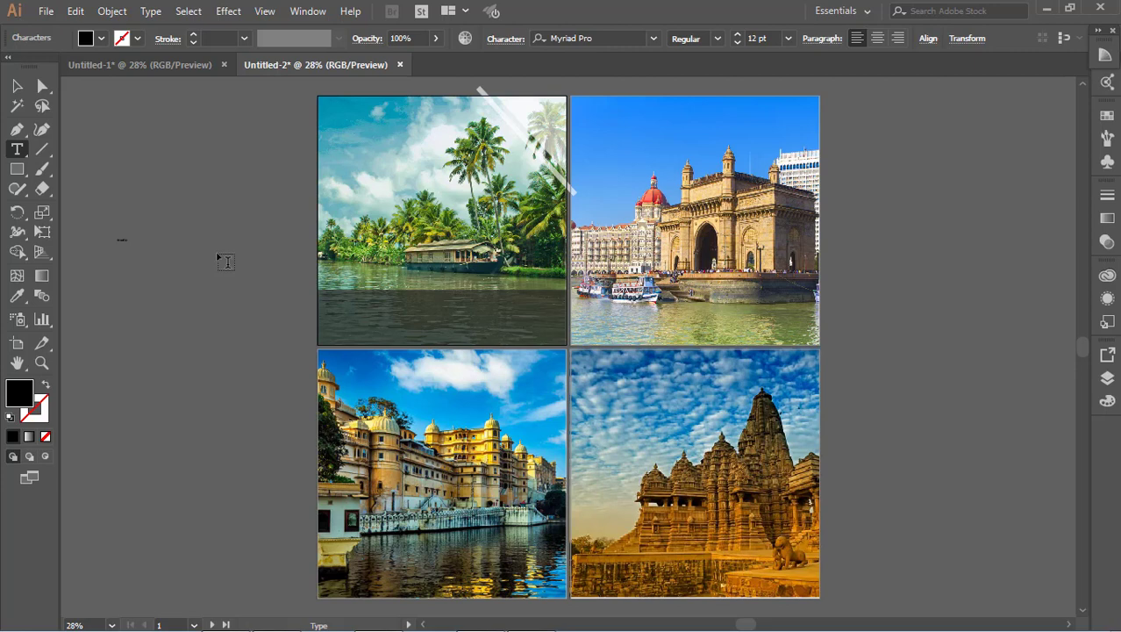
left_click(18, 84)
left_click(123, 243)
left_click(123, 243)
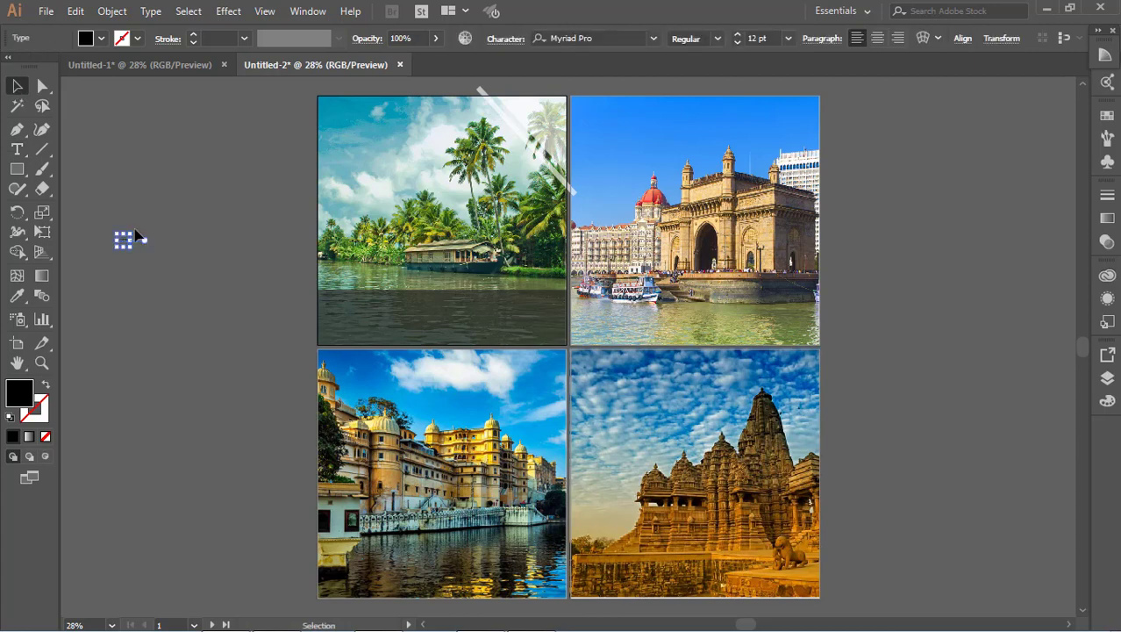
left_click_drag(134, 234, 304, 152)
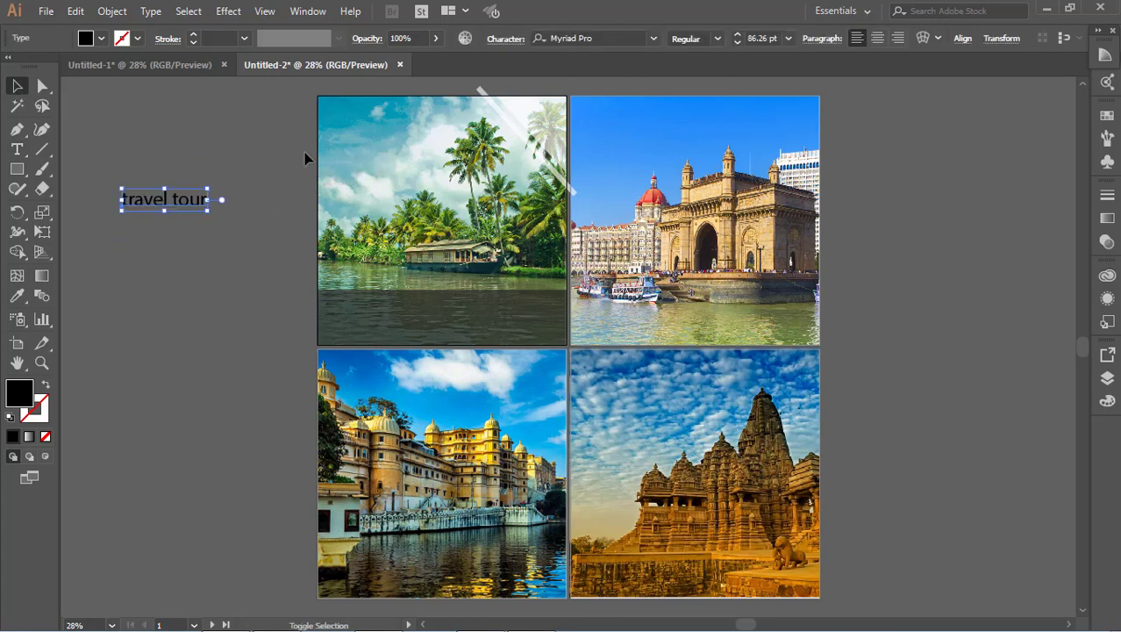
left_click(188, 261)
Step: Set the "travel tour" text to All Caps and fill it with white
left_click(186, 202)
left_click(503, 43)
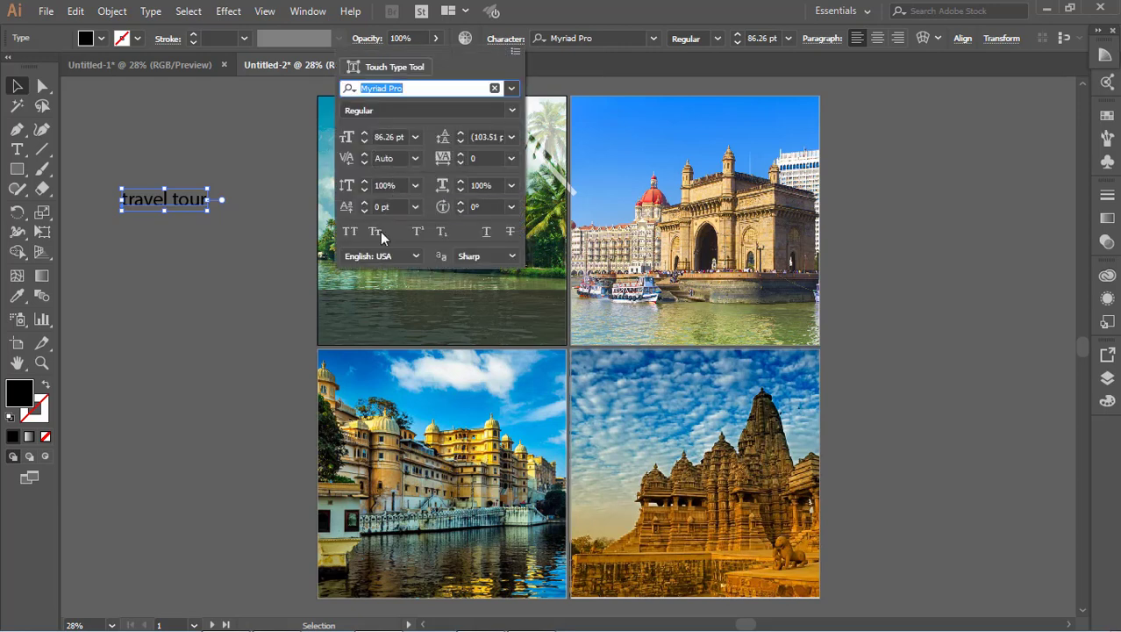
left_click(355, 231)
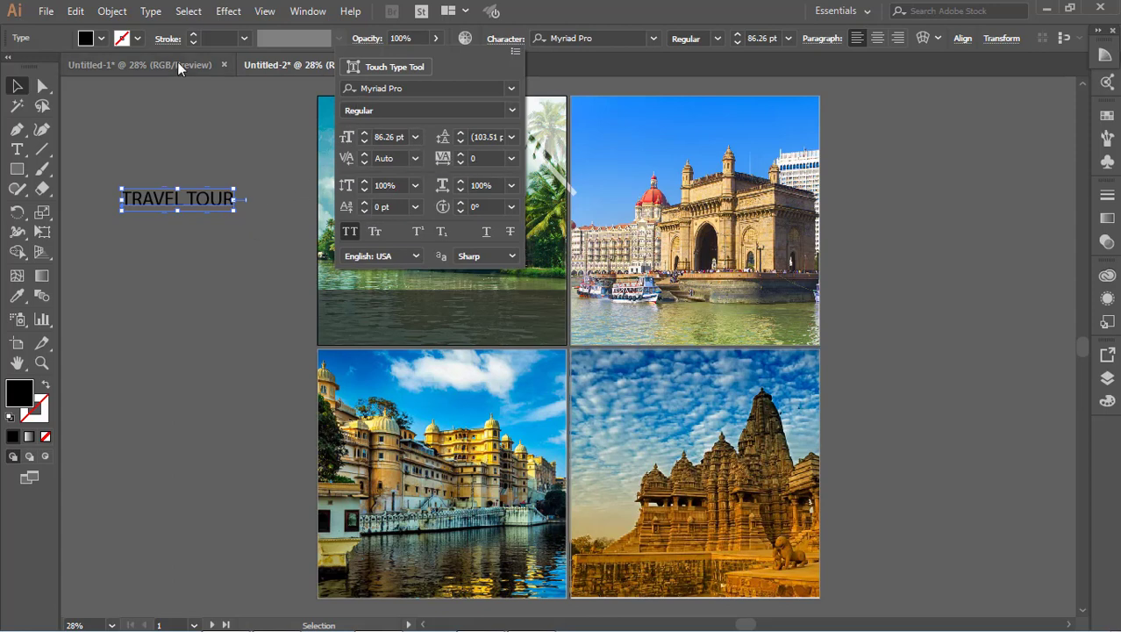
left_click(101, 39)
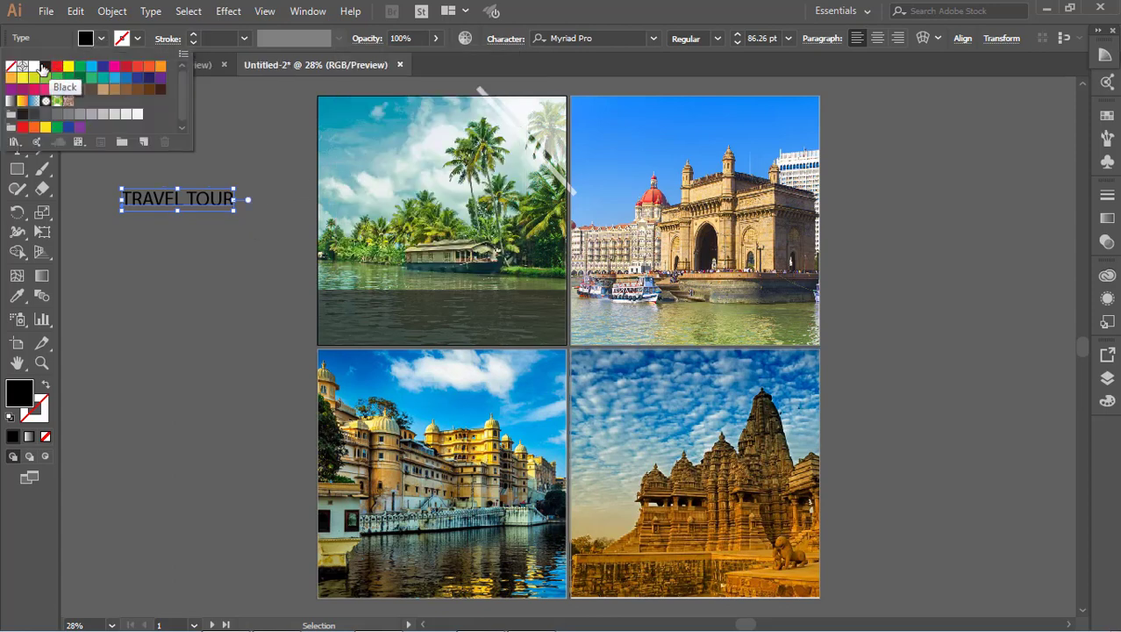
left_click(33, 67)
left_click(194, 232)
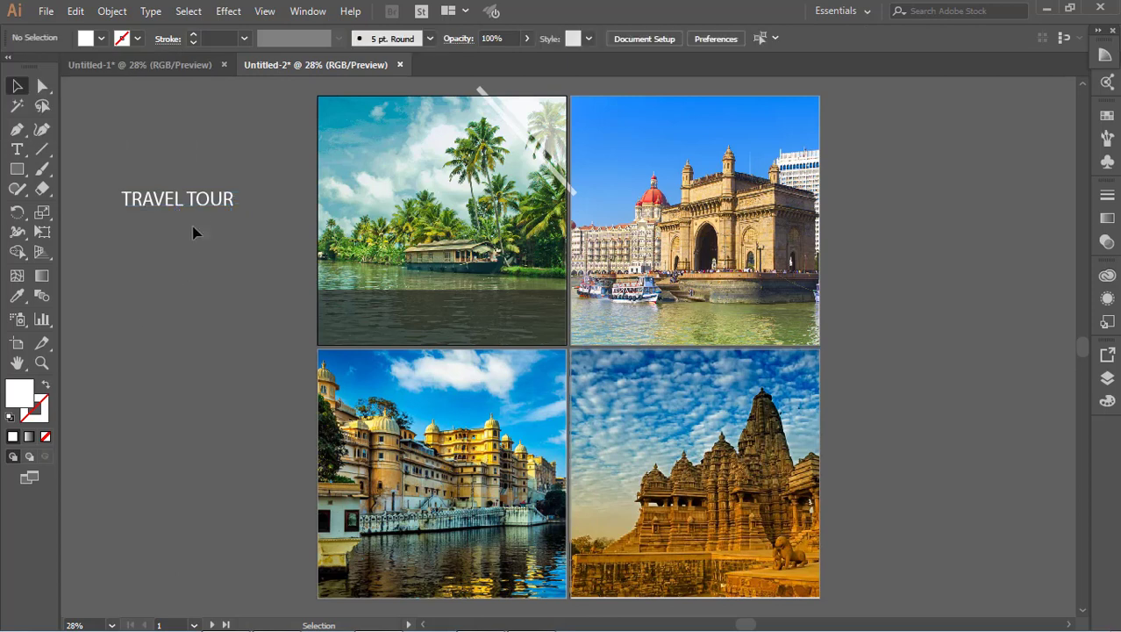
Step: Enlarge the TRAVEL TOUR title to about 138 pt and place it over the palm trees on the houseboat post
left_click(207, 209)
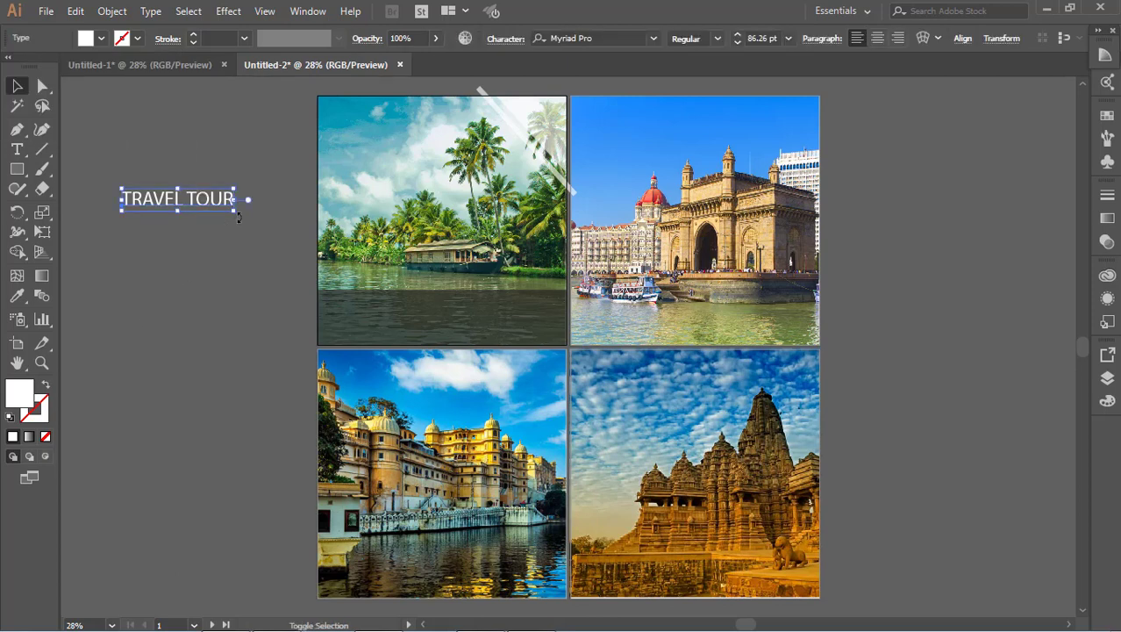
left_click_drag(233, 213, 519, 198)
left_click_drag(524, 178, 470, 189)
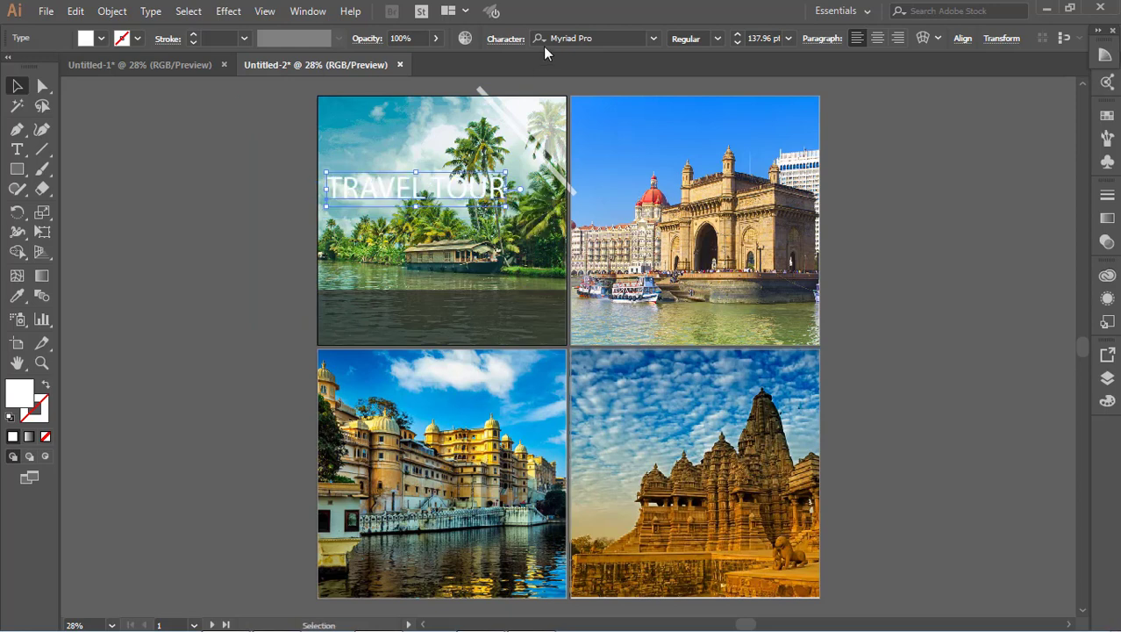
Step: Try successive font families on the TRAVEL TOUR title and settle on Oswald Regular
left_click(605, 39)
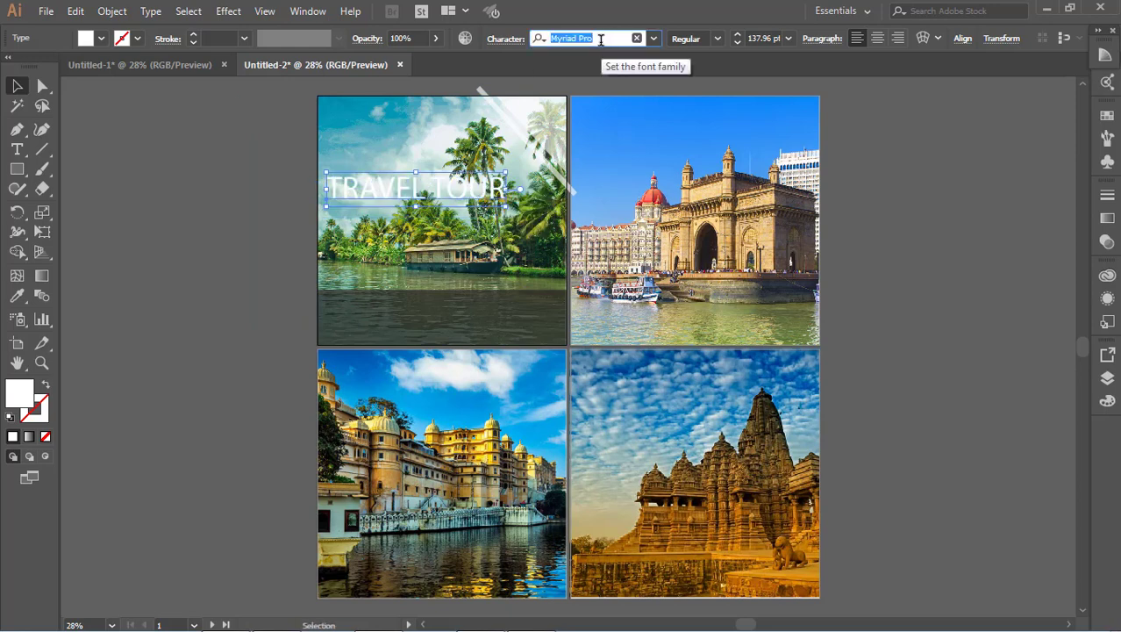
key("Down")
key("Down")
key("Down")
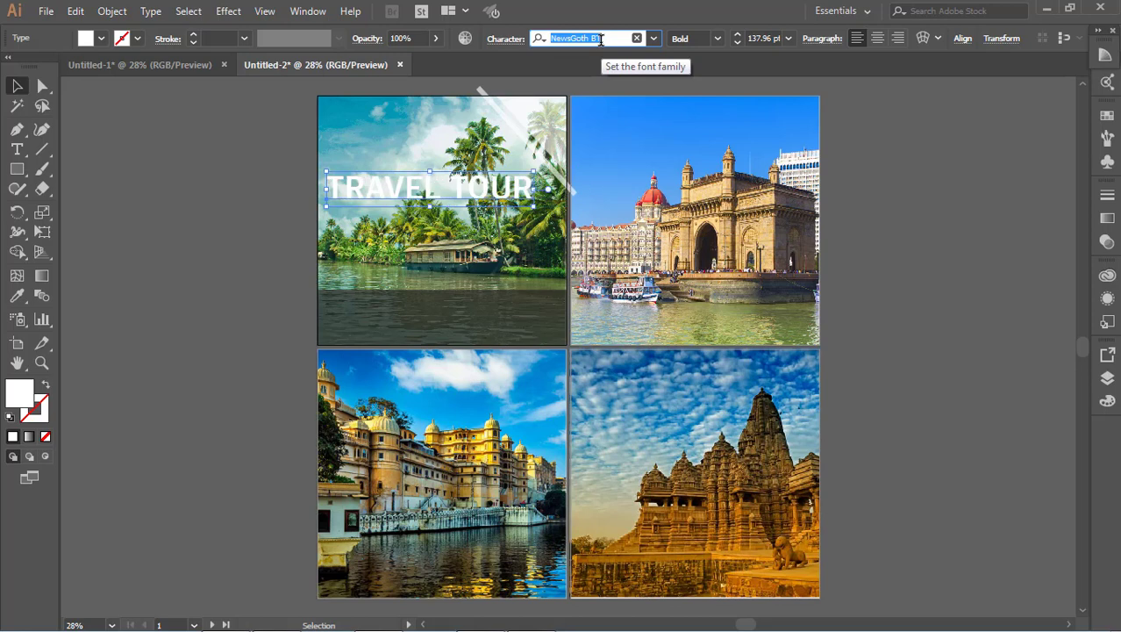
key("Down")
key("Down")
key("Down")
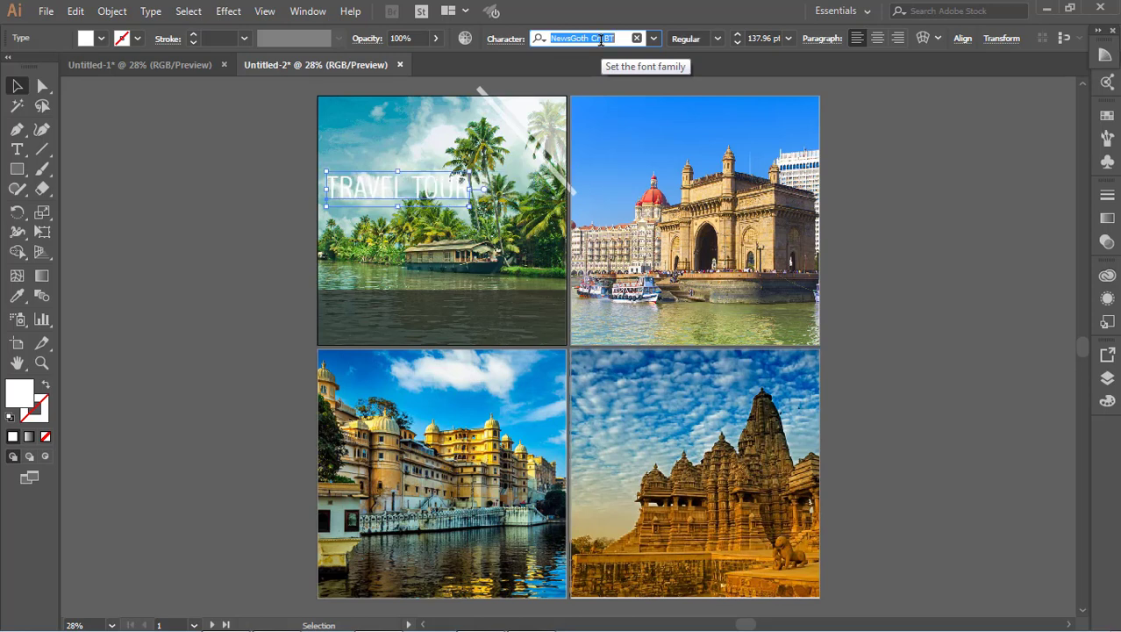
key("Down")
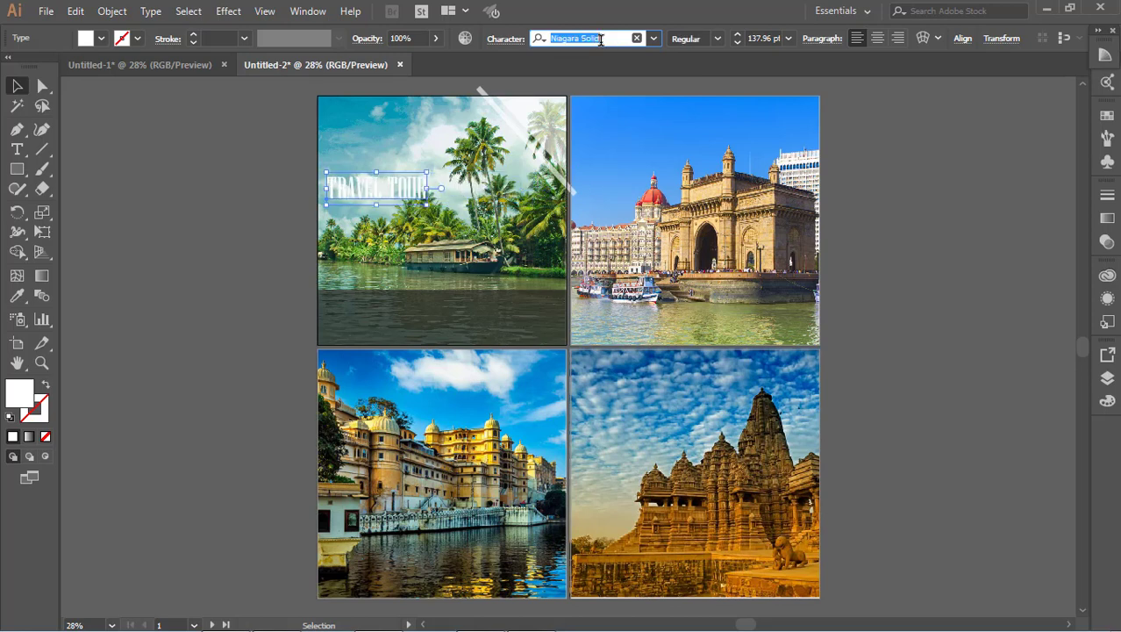
key("Down")
key("Down")
key("Down")
key("Down")
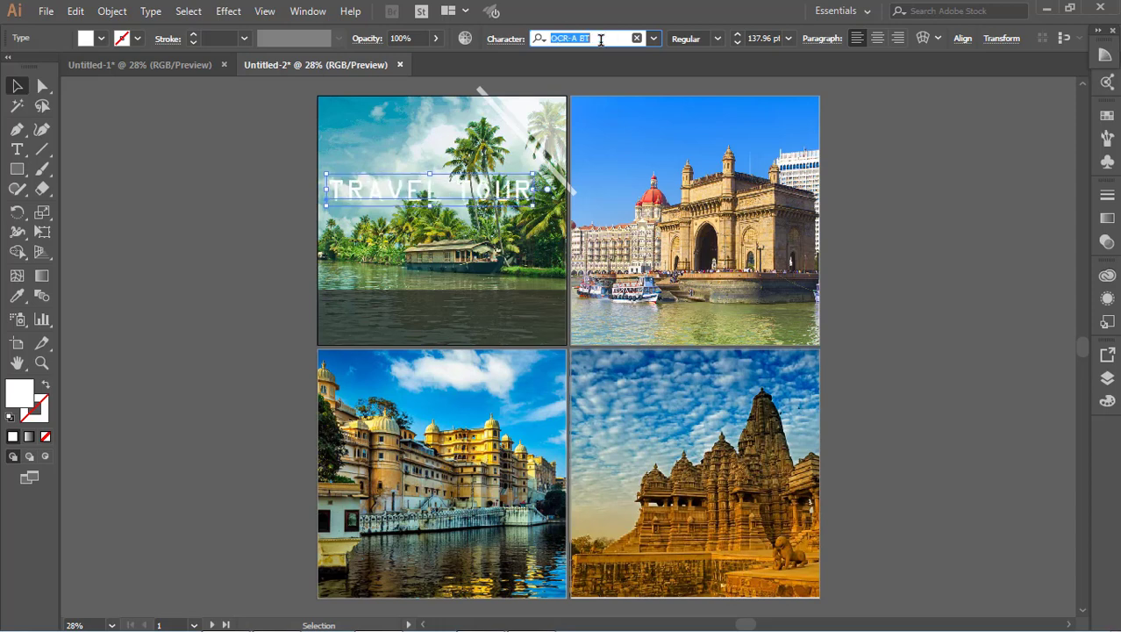
key("Down")
key("Down")
key("Down")
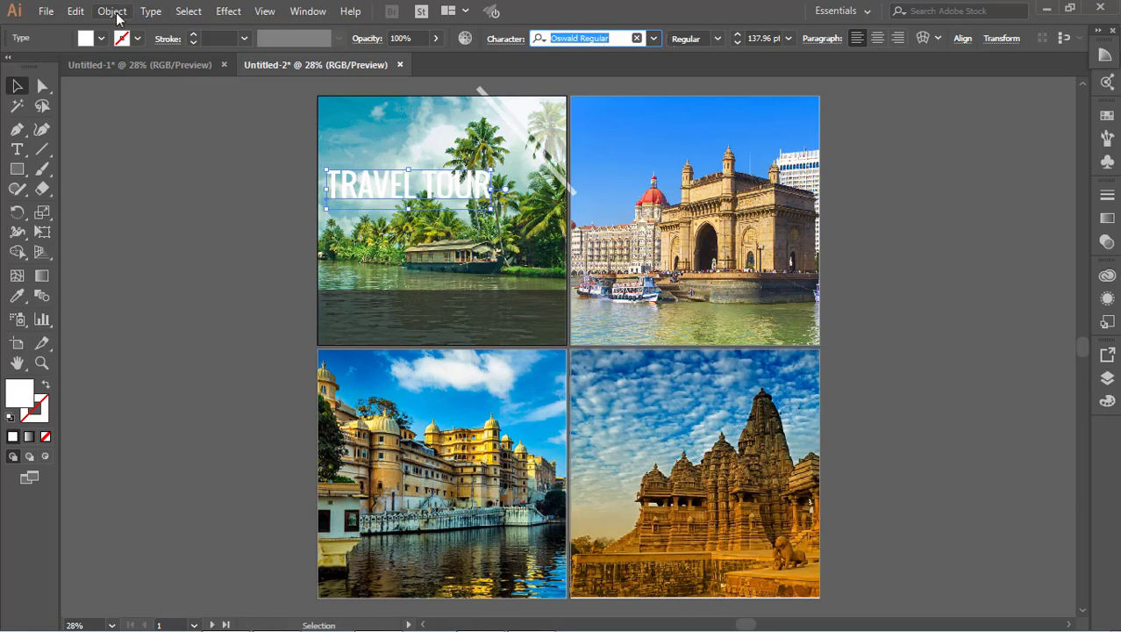
Step: Apply a Drop Shadow to the TRAVEL TOUR title with Multiply mode, 75% opacity, 7 px X and Y offsets and 5 px blur
left_click(227, 12)
mouse_move(281, 203)
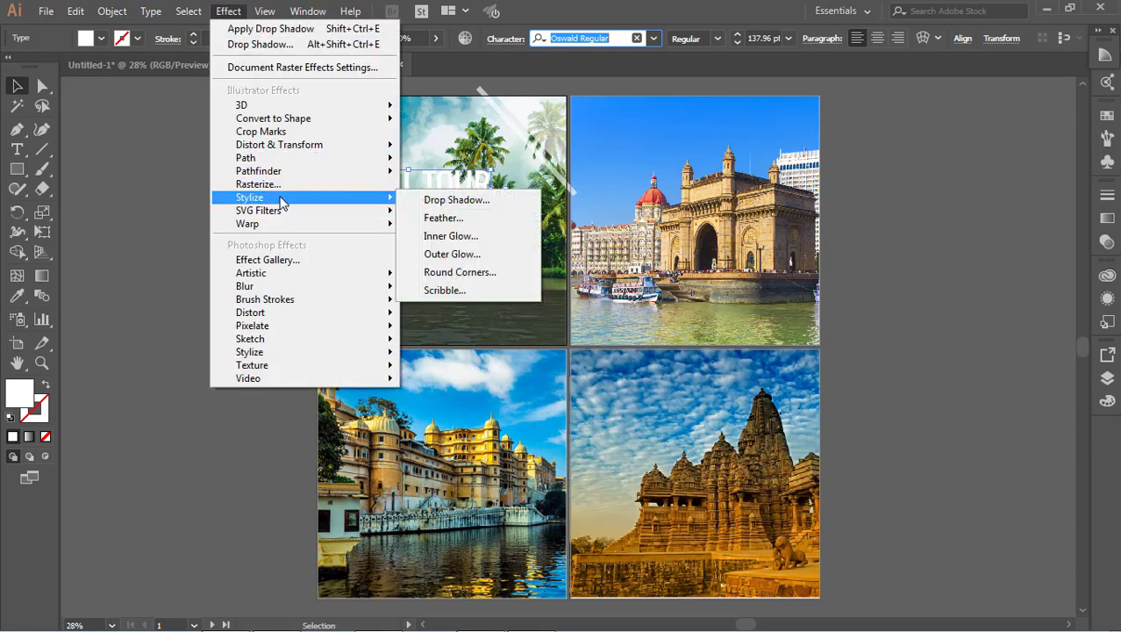
left_click(453, 201)
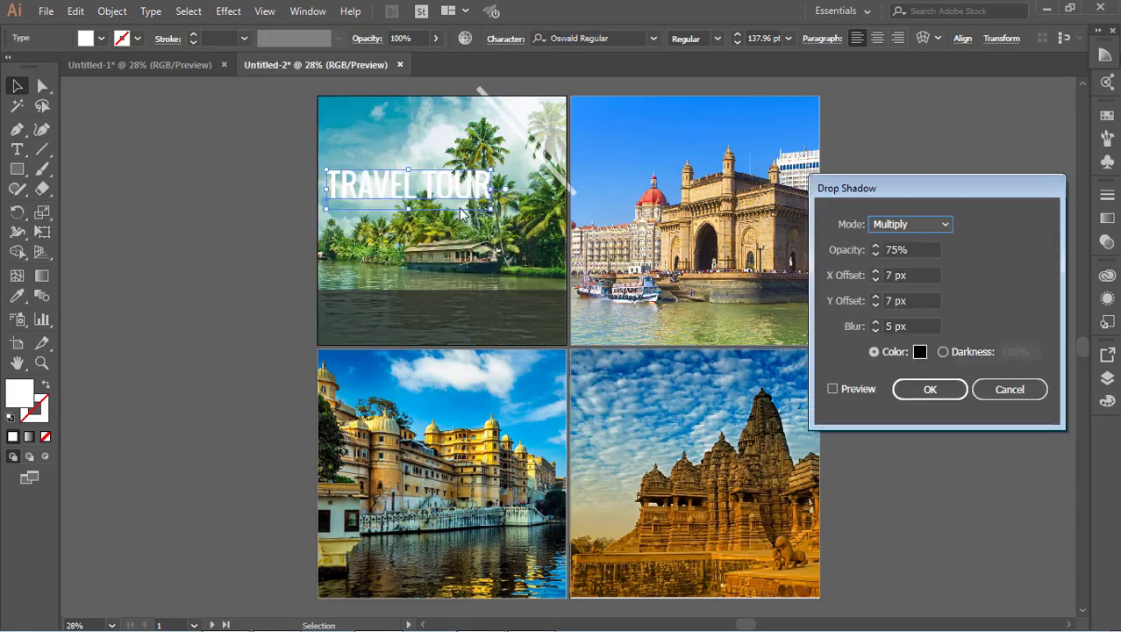
left_click(946, 392)
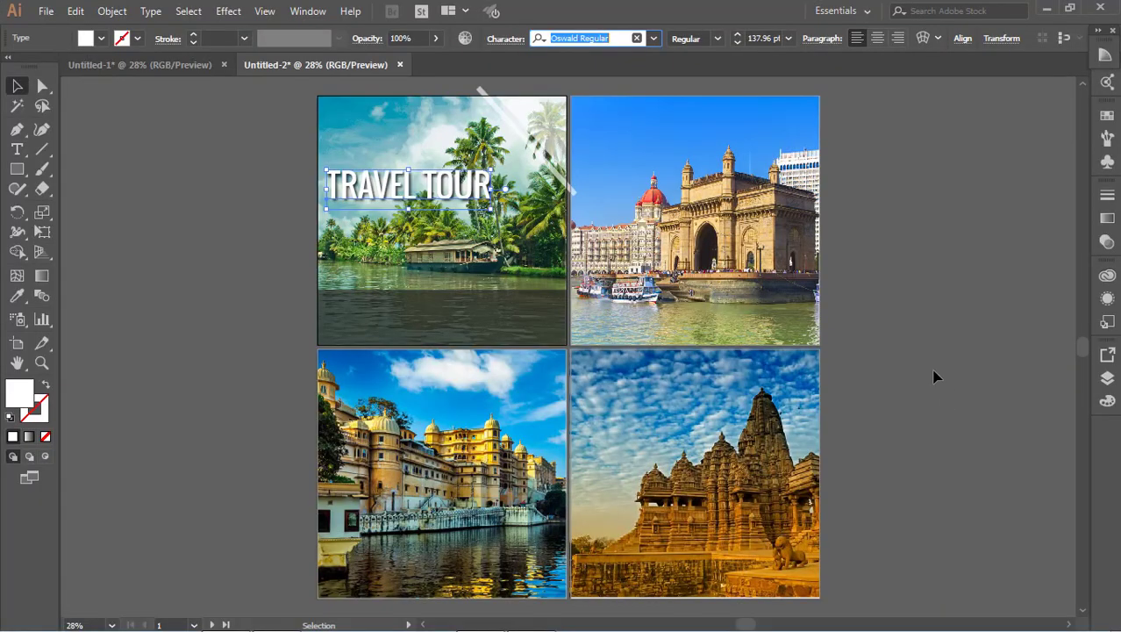
Step: Delete the houseboat post's TRAVEL TOUR title and move the prepared shadowed TRAVEL TOUR title with its tagline into its place
left_click(936, 377)
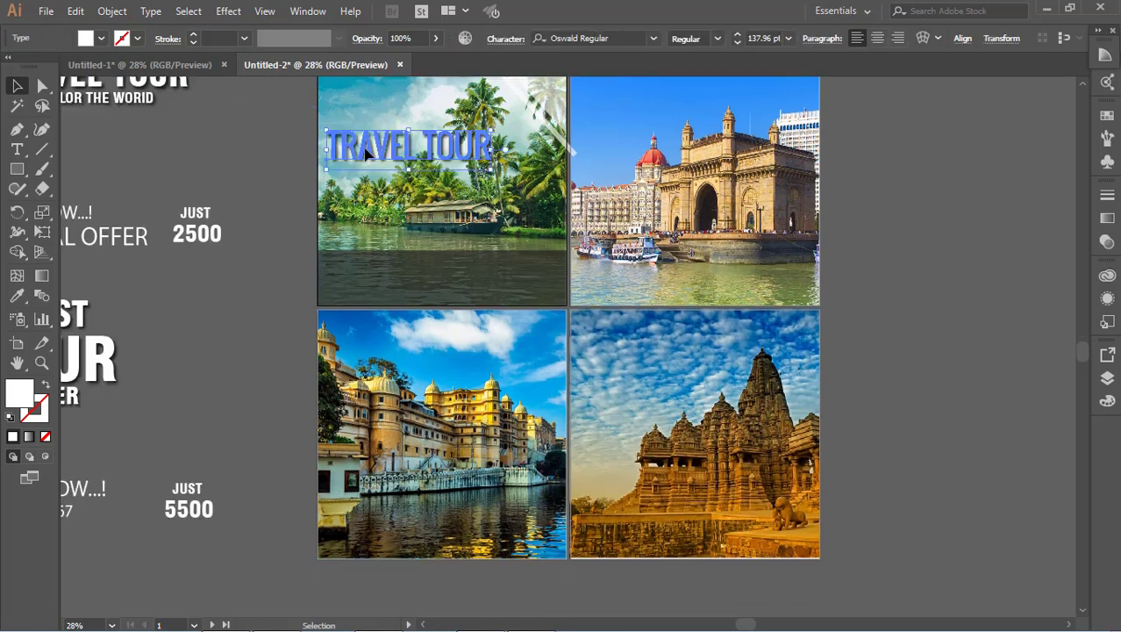
key("Delete")
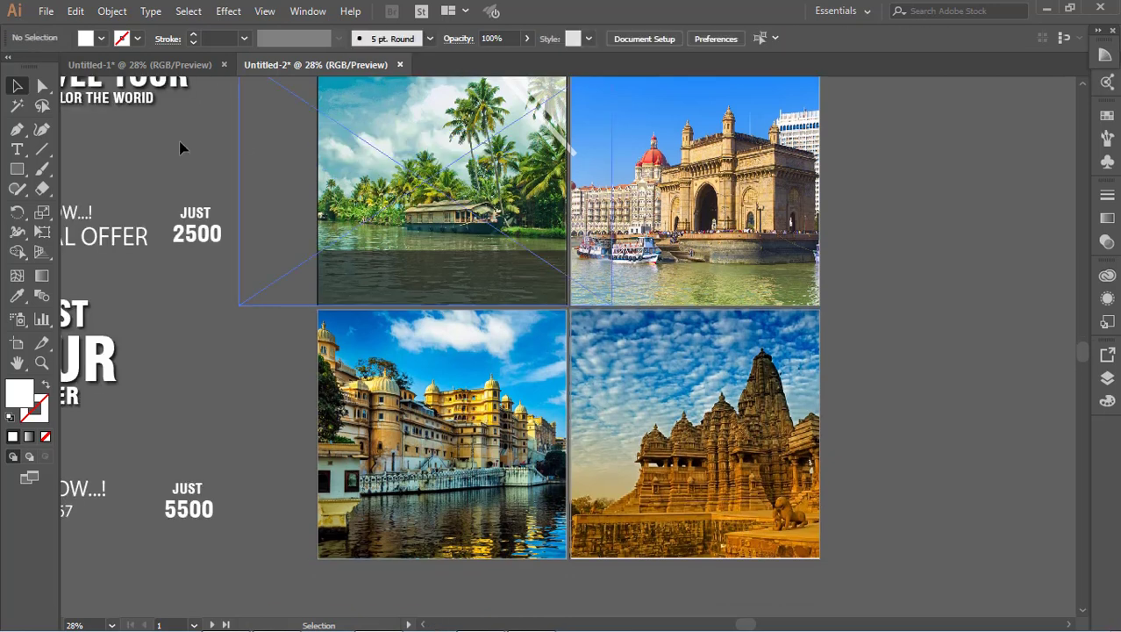
scroll(208, 299, "up", 1)
key("space")
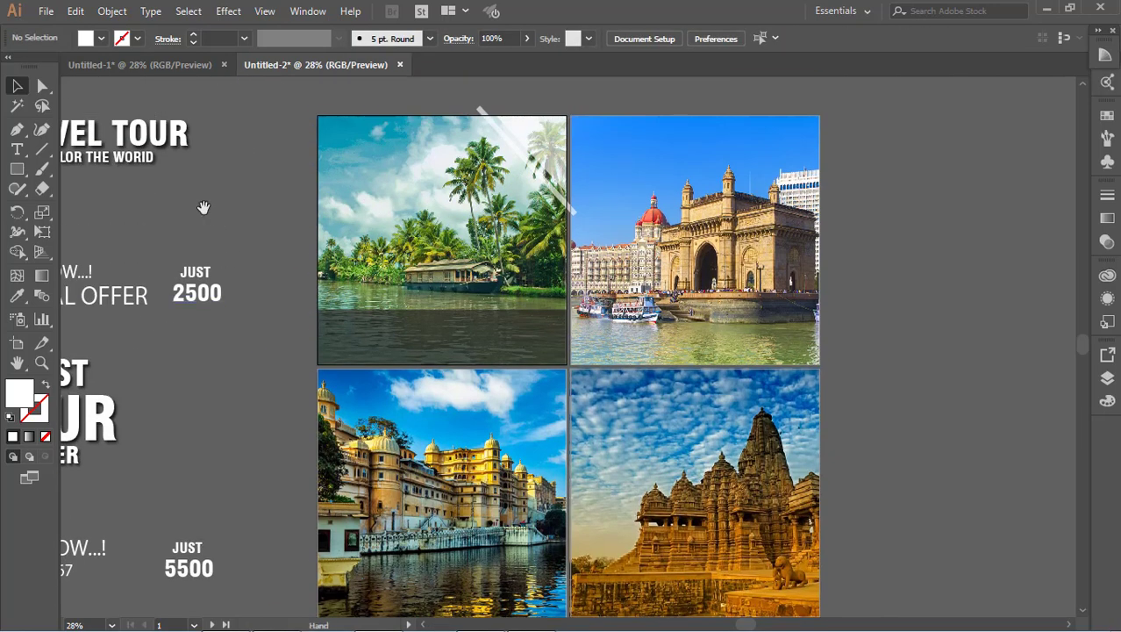
left_click_drag(203, 208, 393, 232)
left_click(300, 151)
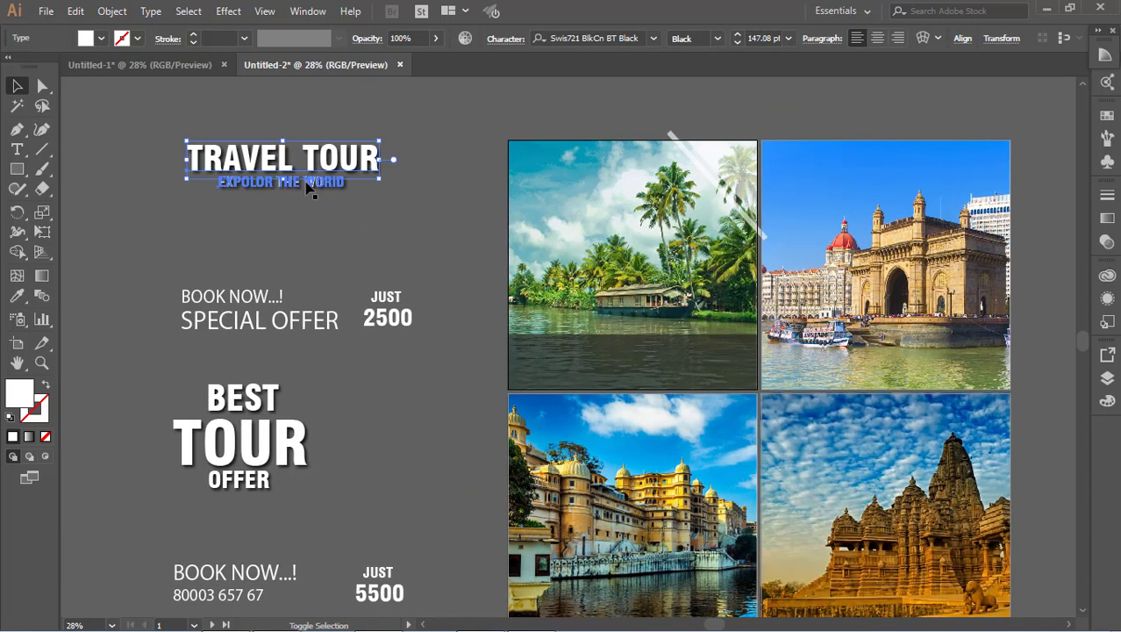
left_click(307, 184, "shift")
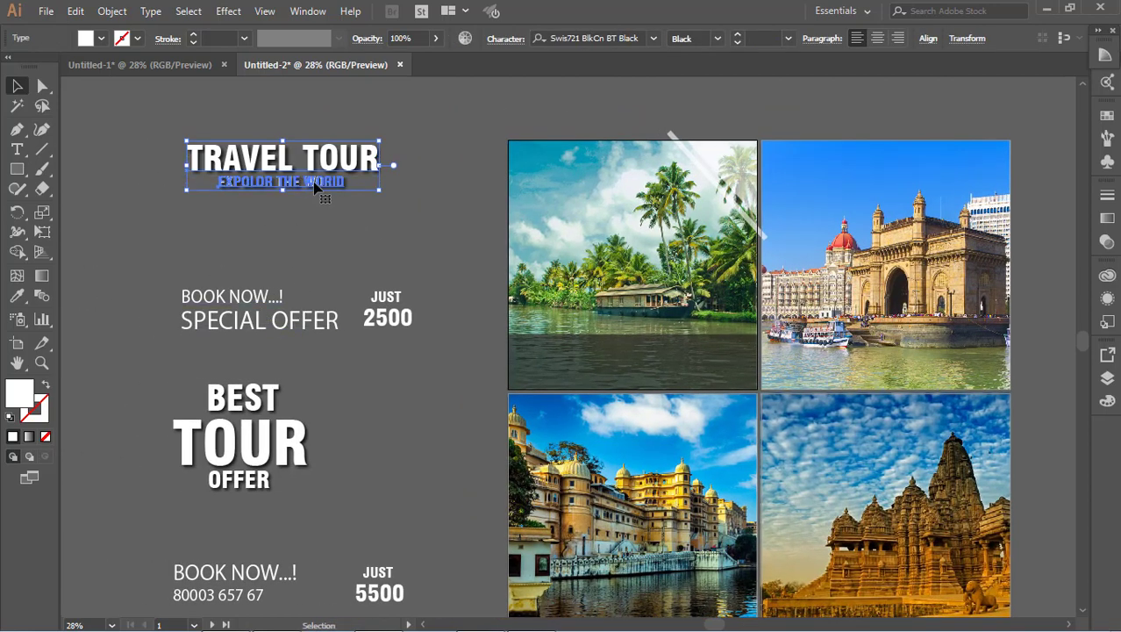
left_click_drag(314, 186, 640, 252)
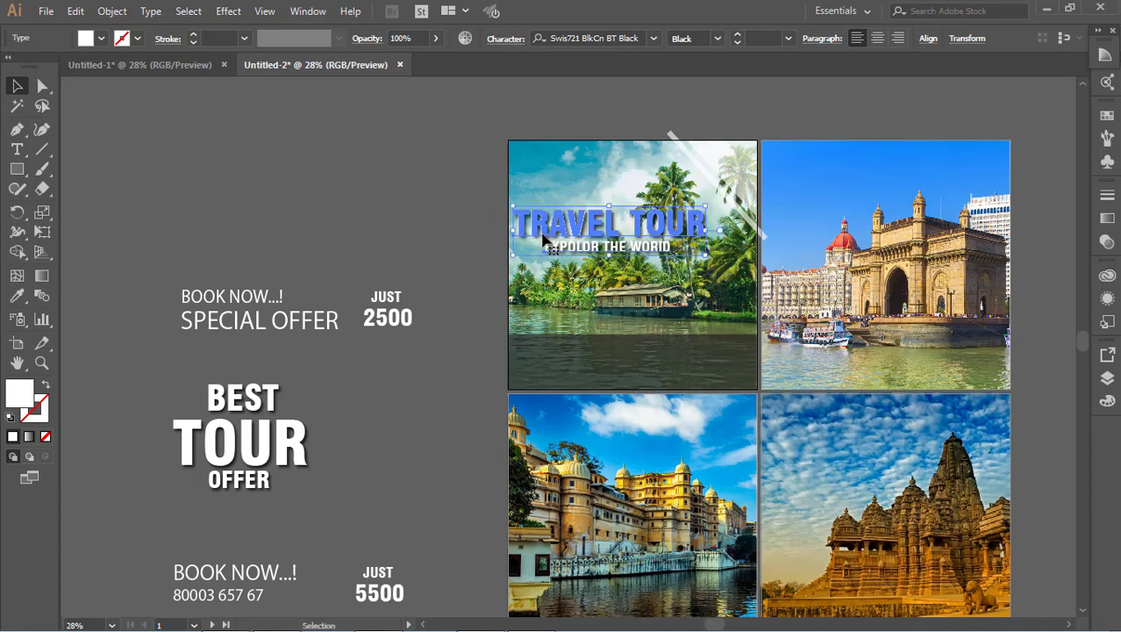
left_click(396, 211)
Step: Move the BOOK NOW...!, SPECIAL OFFER and JUST 2500 texts together onto the houseboat post's dark bottom band
left_click(274, 297)
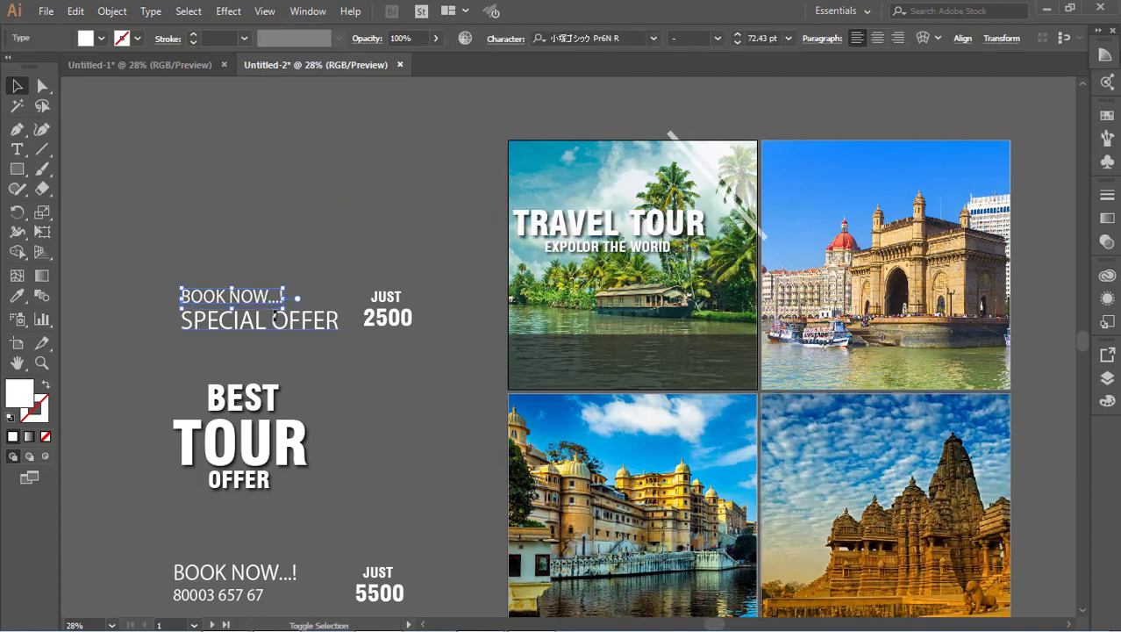
left_click(390, 319, "shift")
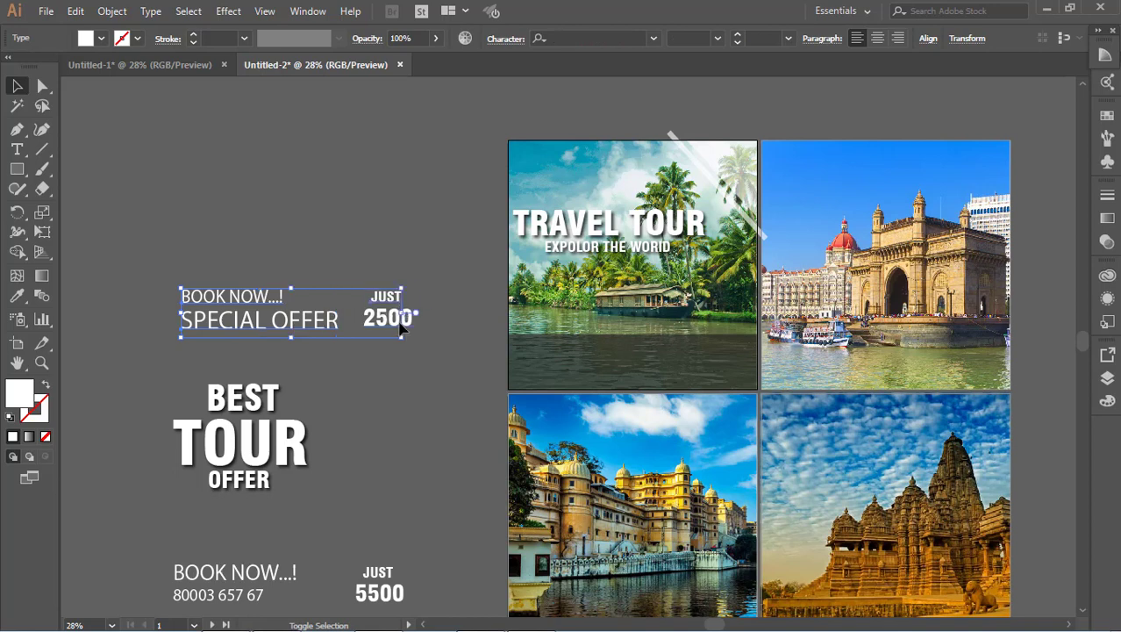
left_click_drag(391, 325, 724, 376)
left_click(335, 251)
scroll(336, 250, "down", 2)
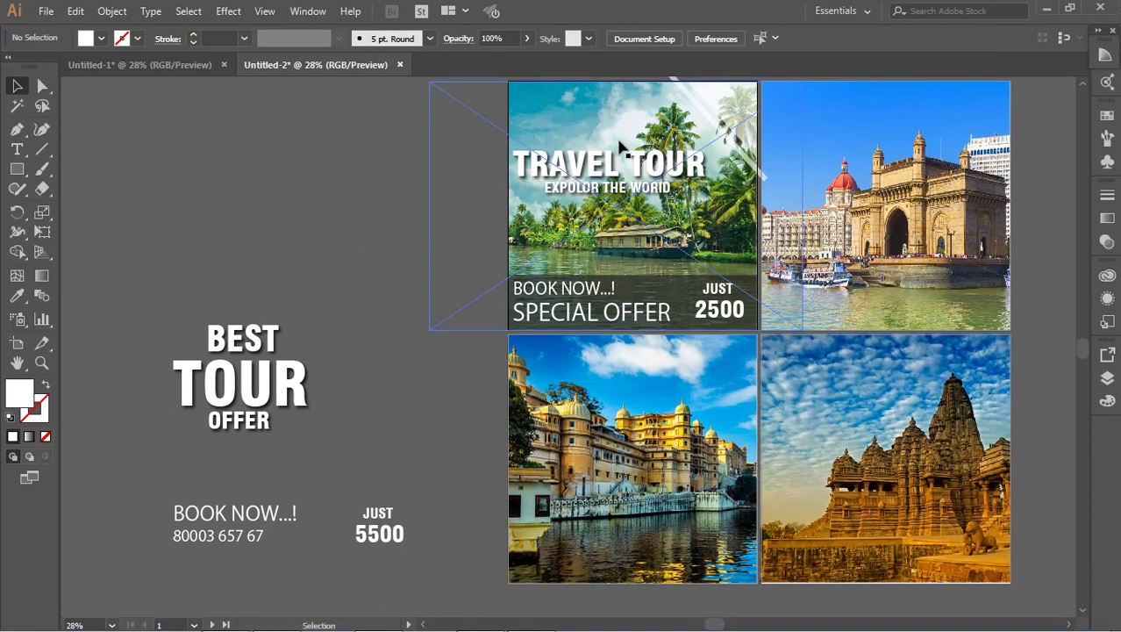
Step: Check the font families used for the TRAVEL TOUR title and the BOOK NOW...! text on the houseboat post
left_click(618, 163)
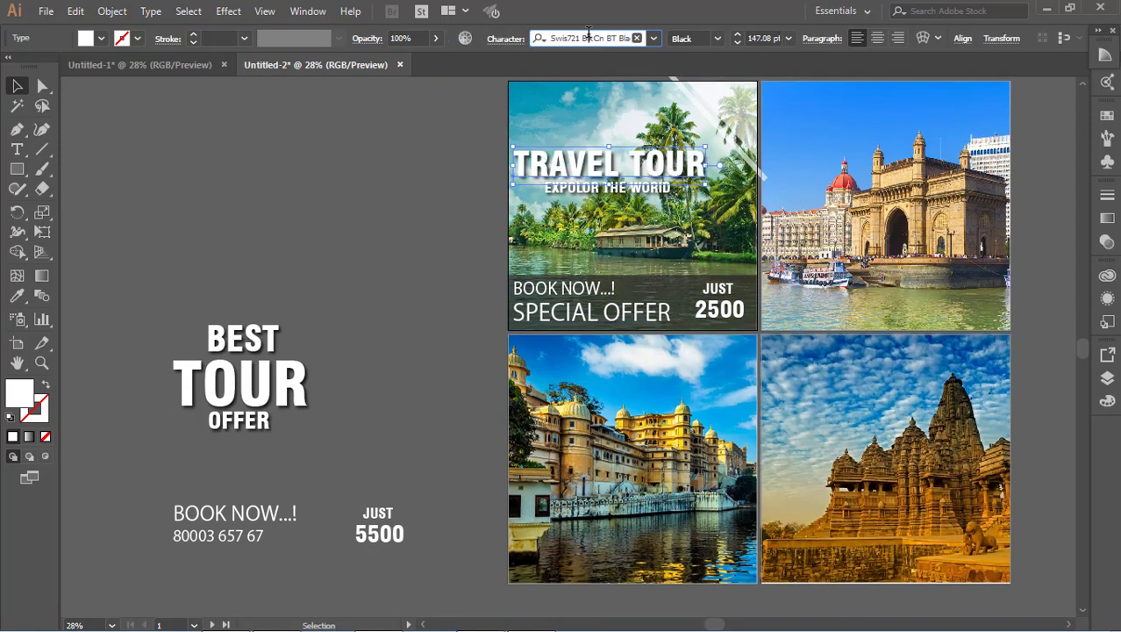
left_click(389, 233)
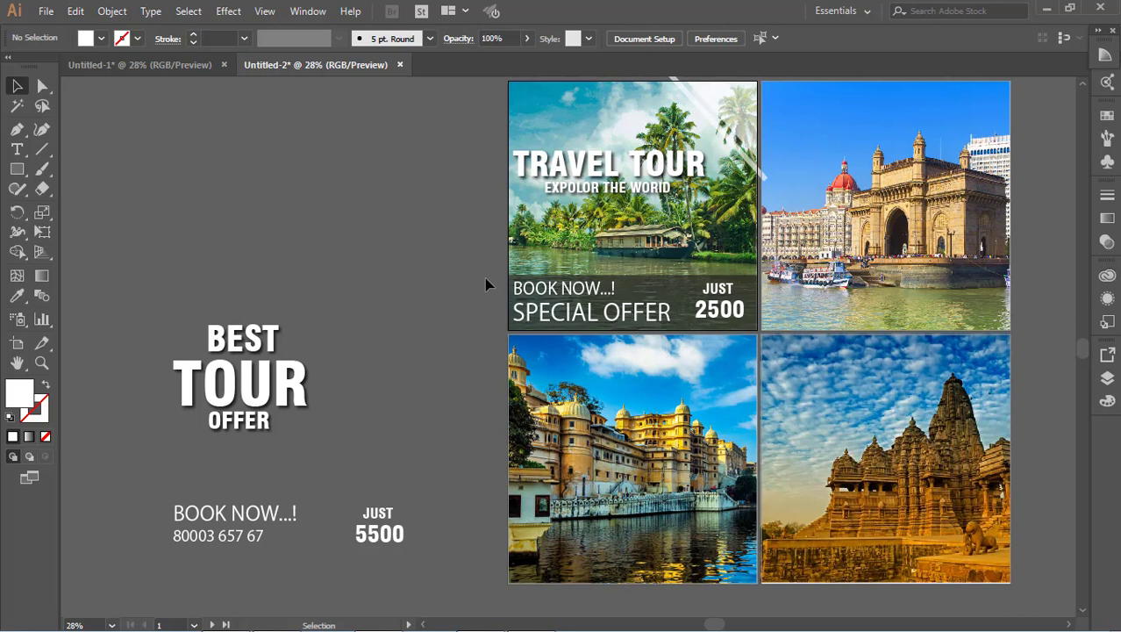
left_click(573, 299)
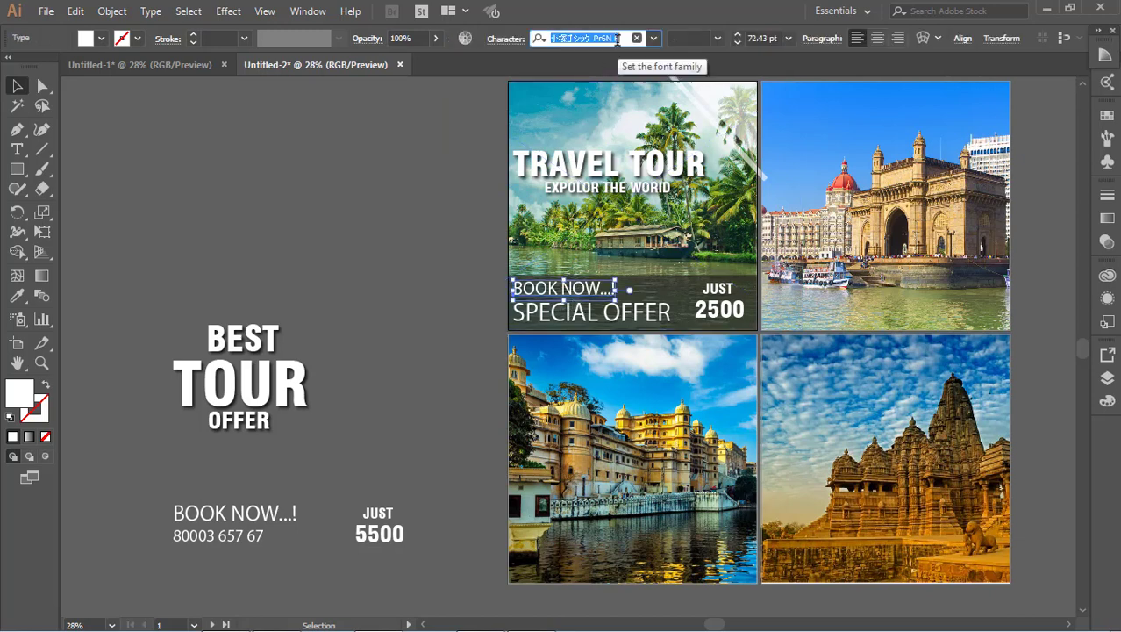
left_click(271, 230)
Step: Duplicate the houseboat post's semi-transparent corner shapes onto the palace post's upper-right corner and nudge the copy up slightly
scroll(691, 312, "down", 3)
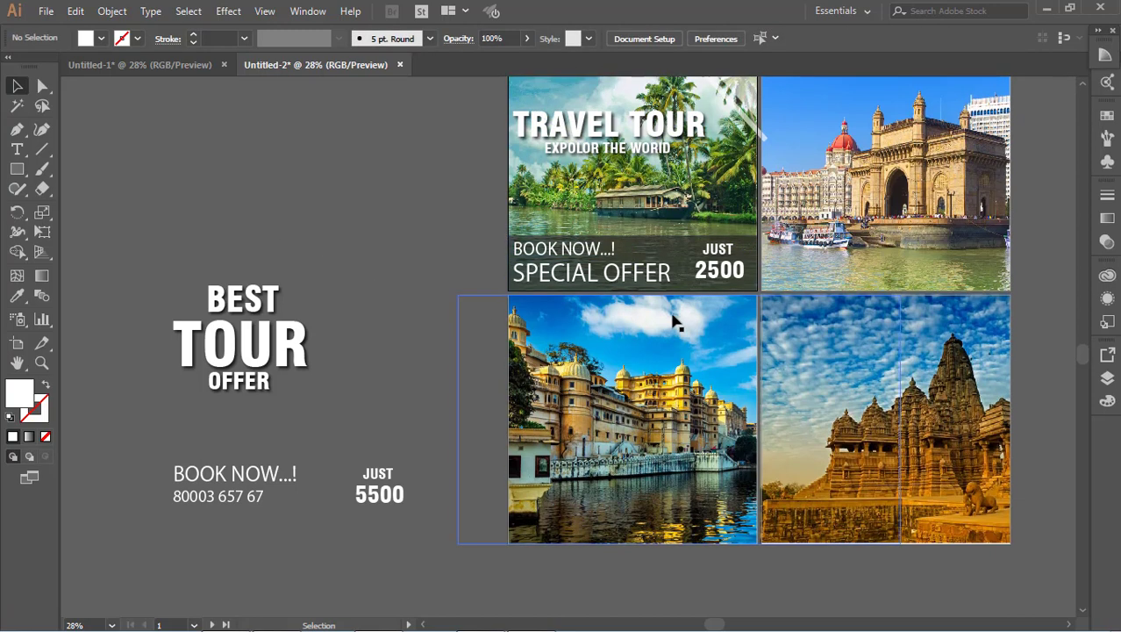
scroll(760, 200, "up", 2)
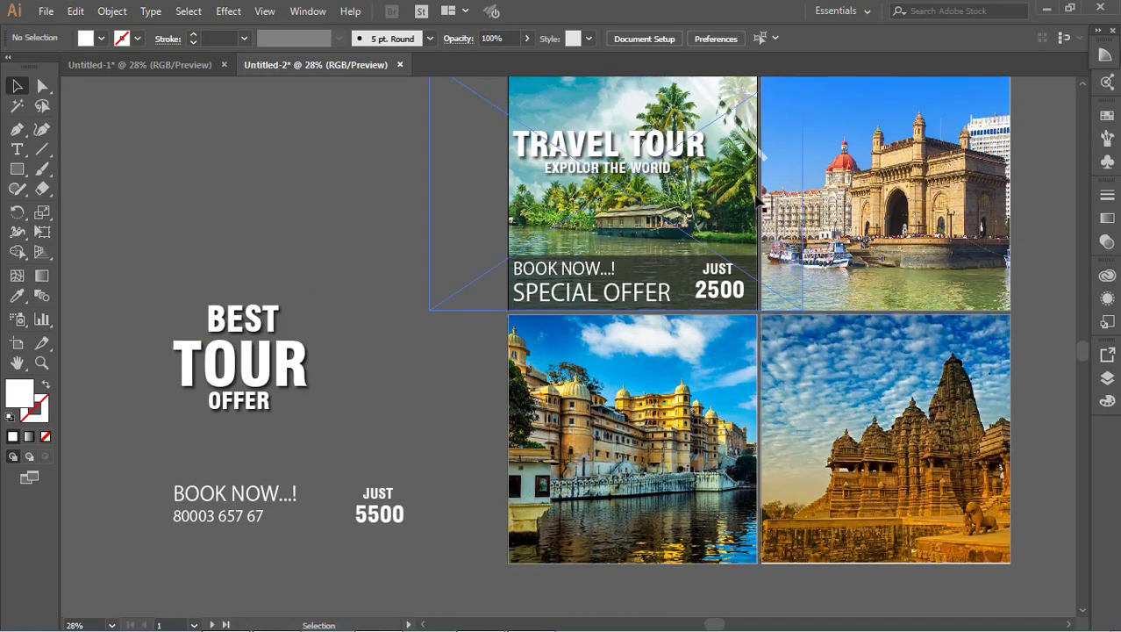
left_click(759, 115)
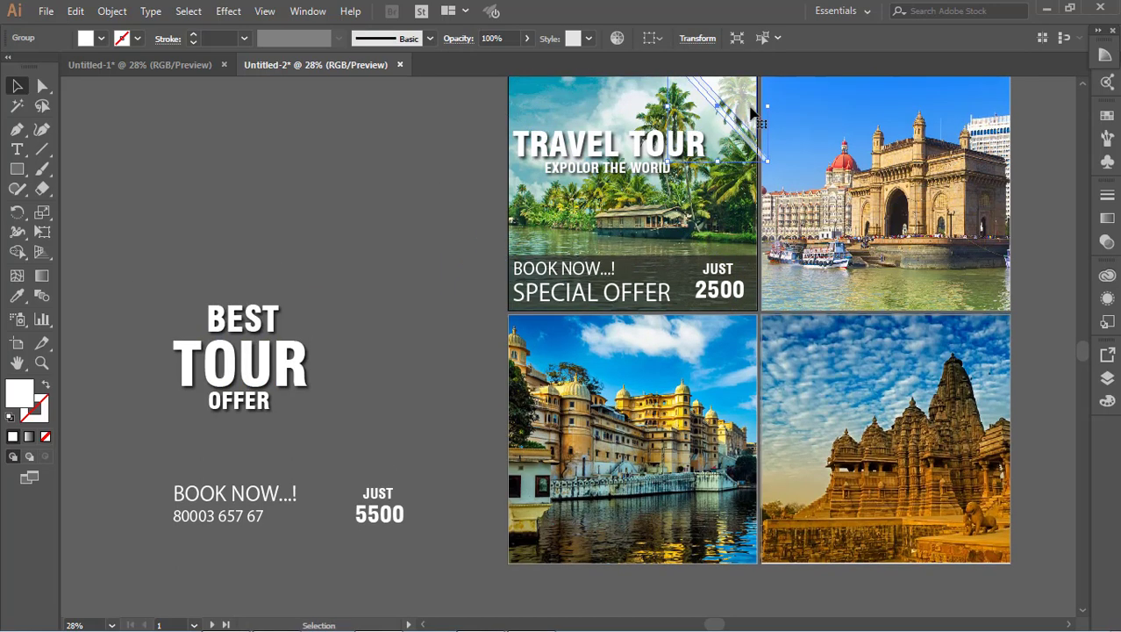
left_click_drag(751, 111, 751, 361)
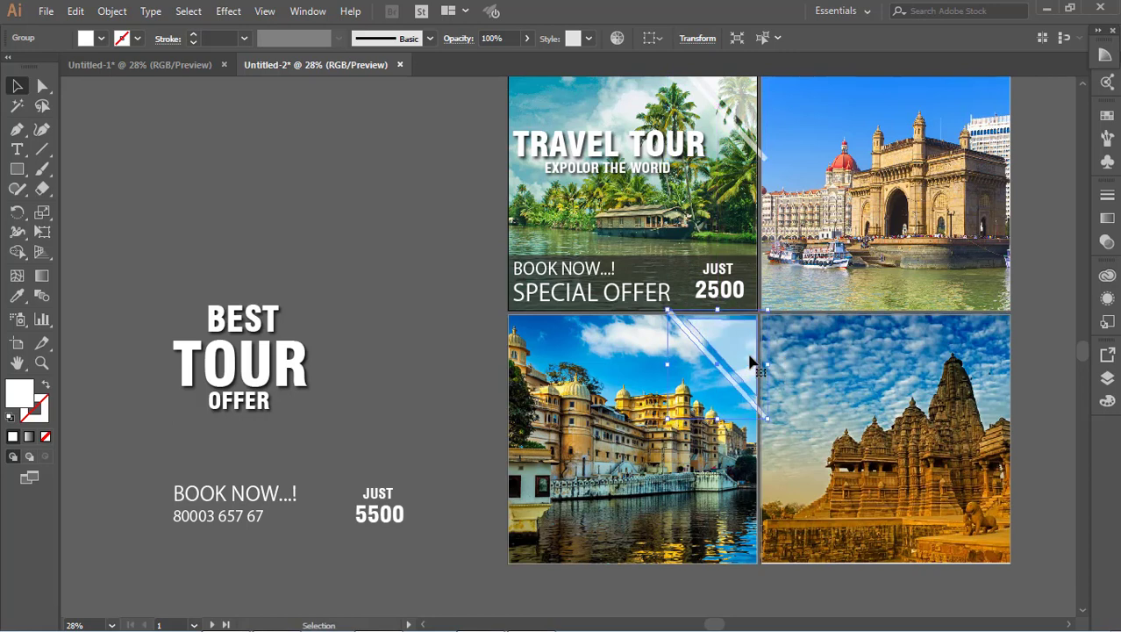
key("shift+Up")
key("shift+Up")
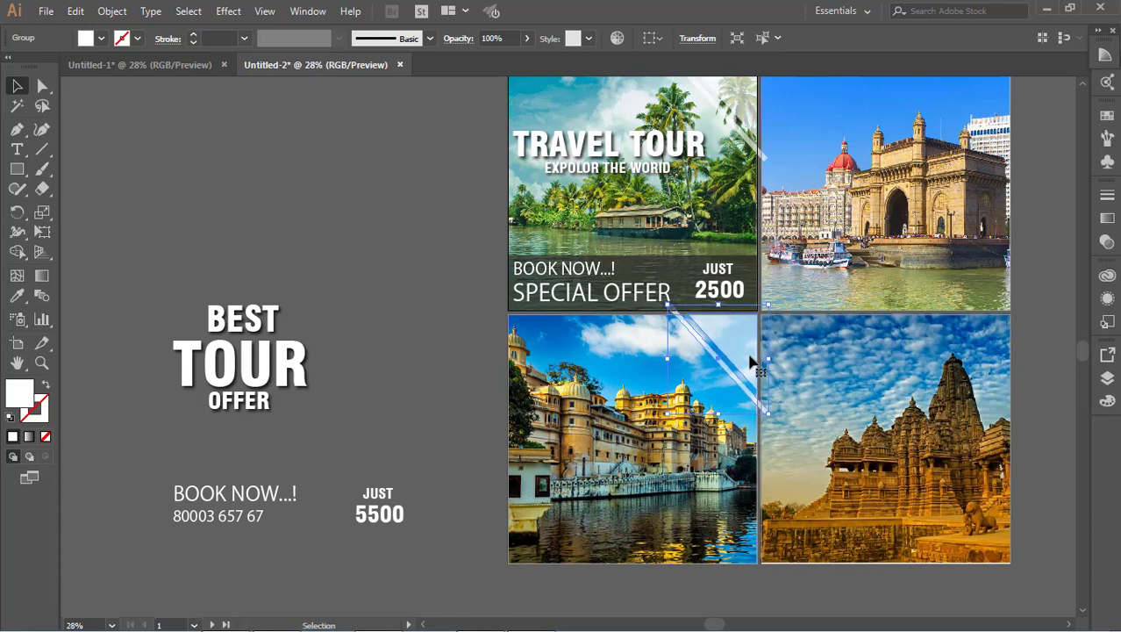
left_click(446, 400)
Step: Move the prepared BEST TOUR OFFER title group onto the upper-left part of the palace post
scroll(391, 271, "down", 3)
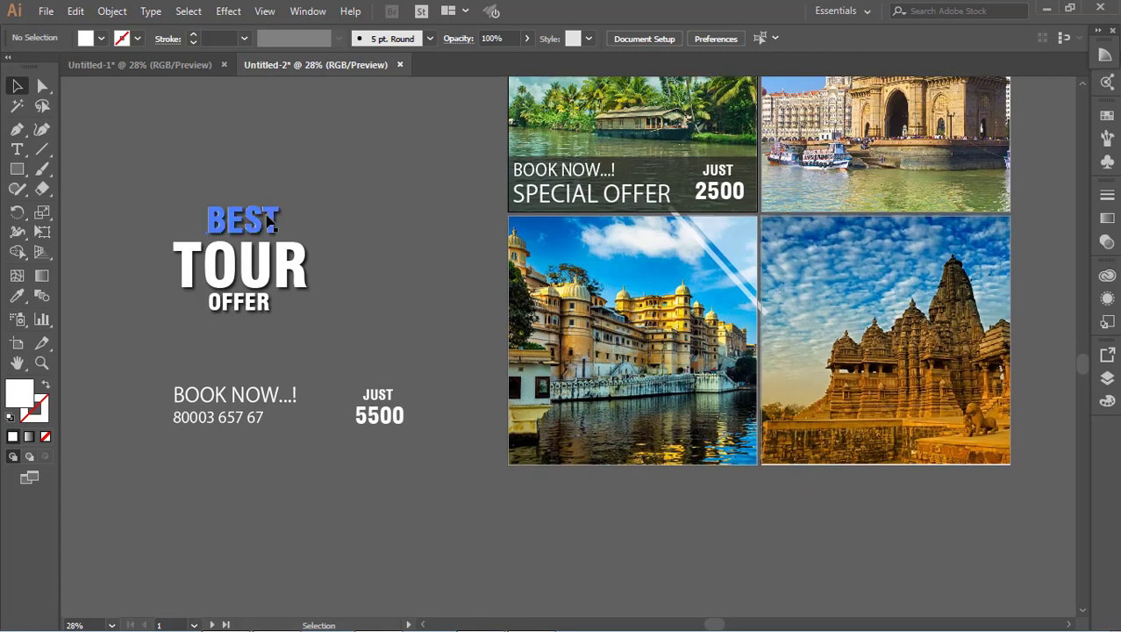
left_click(263, 264)
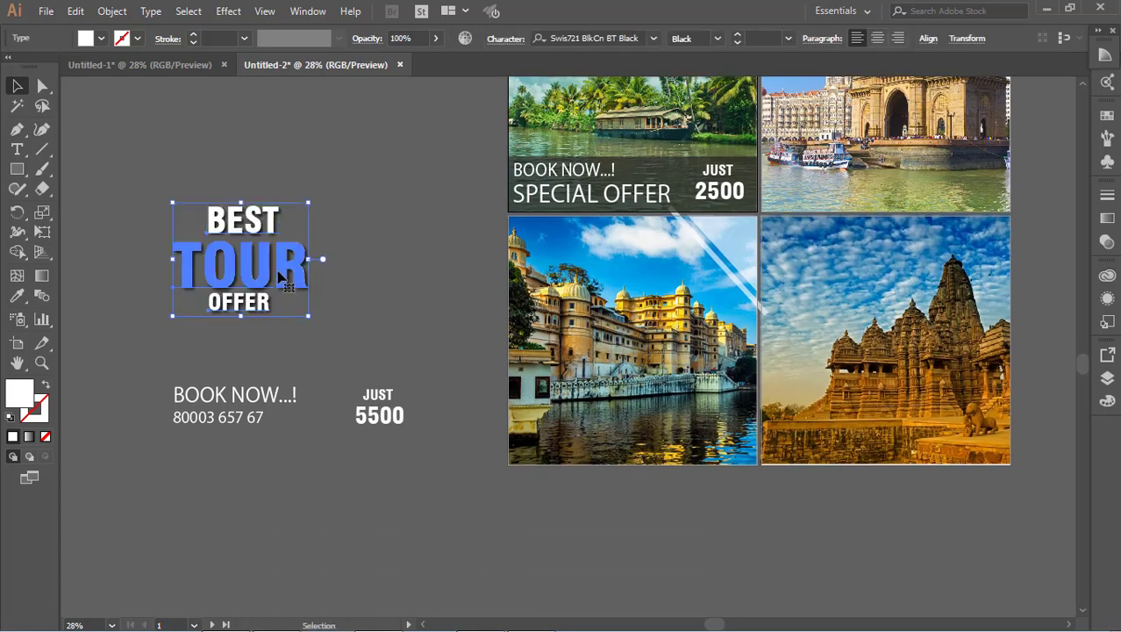
left_click_drag(268, 304, 622, 318)
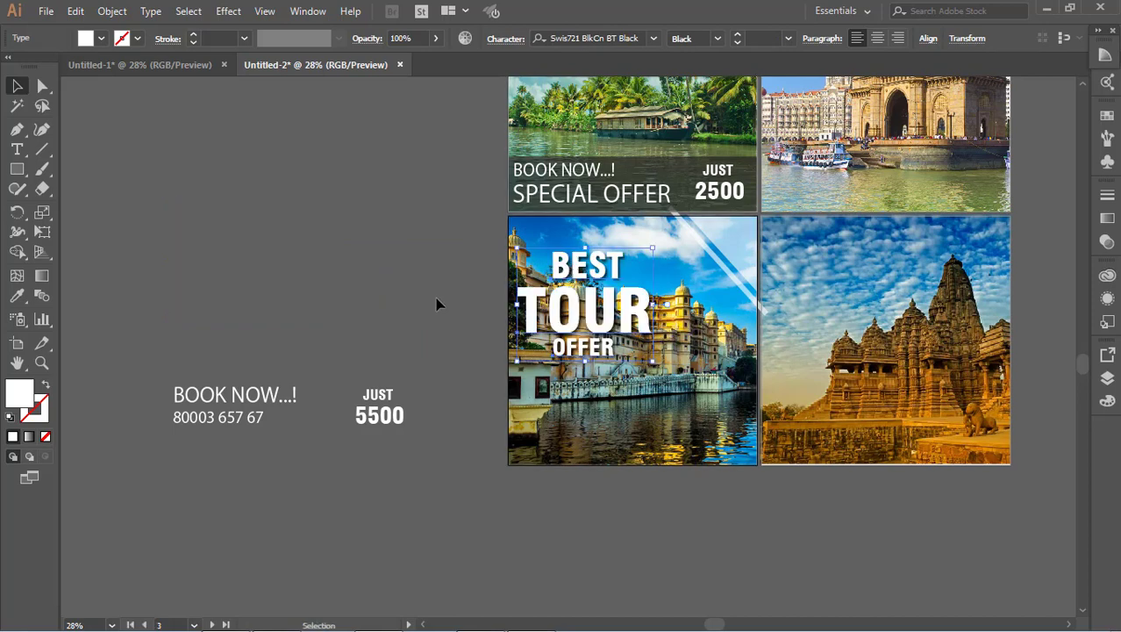
left_click(456, 351)
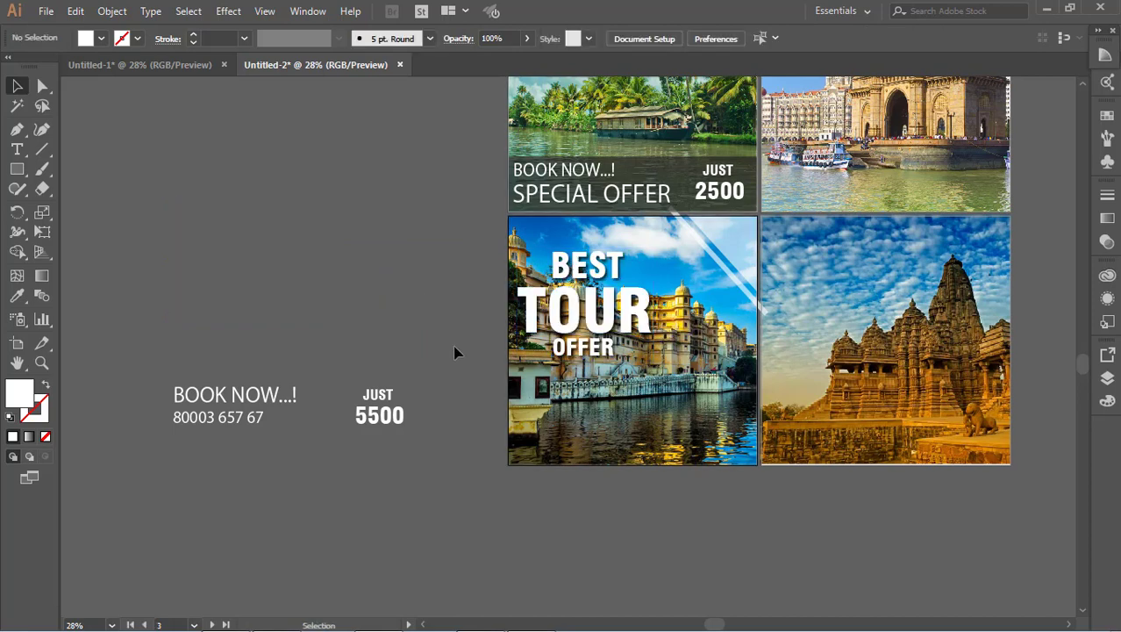
Step: Duplicate the houseboat post's dark bottom band onto the bottom edge of the palace post
left_click(667, 178)
left_click_drag(667, 178, 668, 431)
left_click(570, 472)
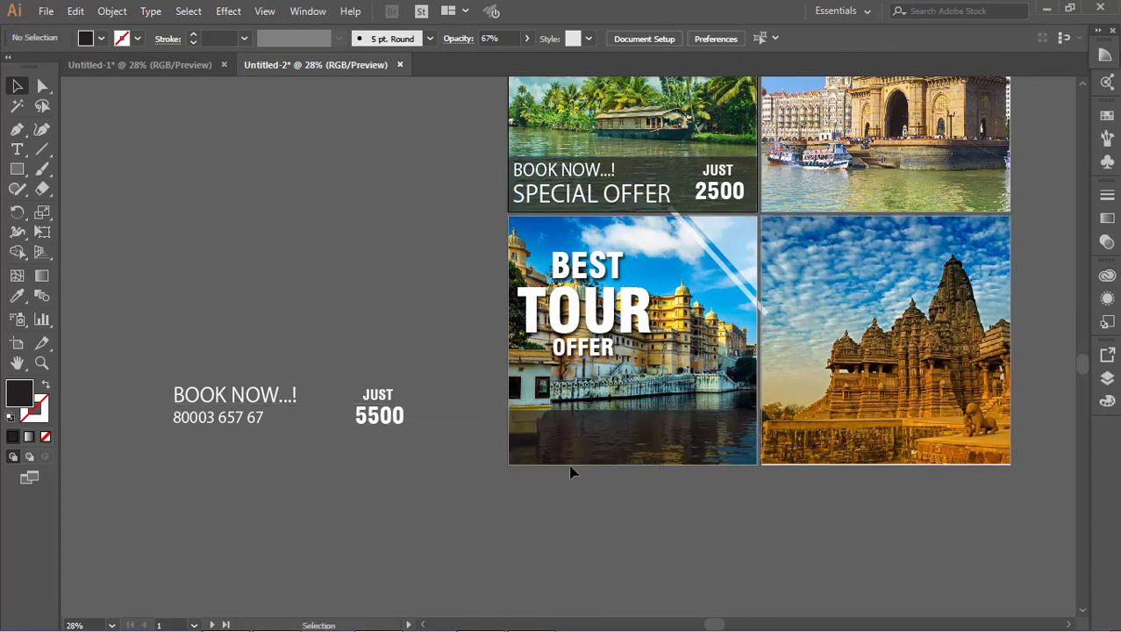
Step: Move the BOOK NOW...!, phone number and JUST 5500 texts together onto the palace post's dark band
left_click(274, 414)
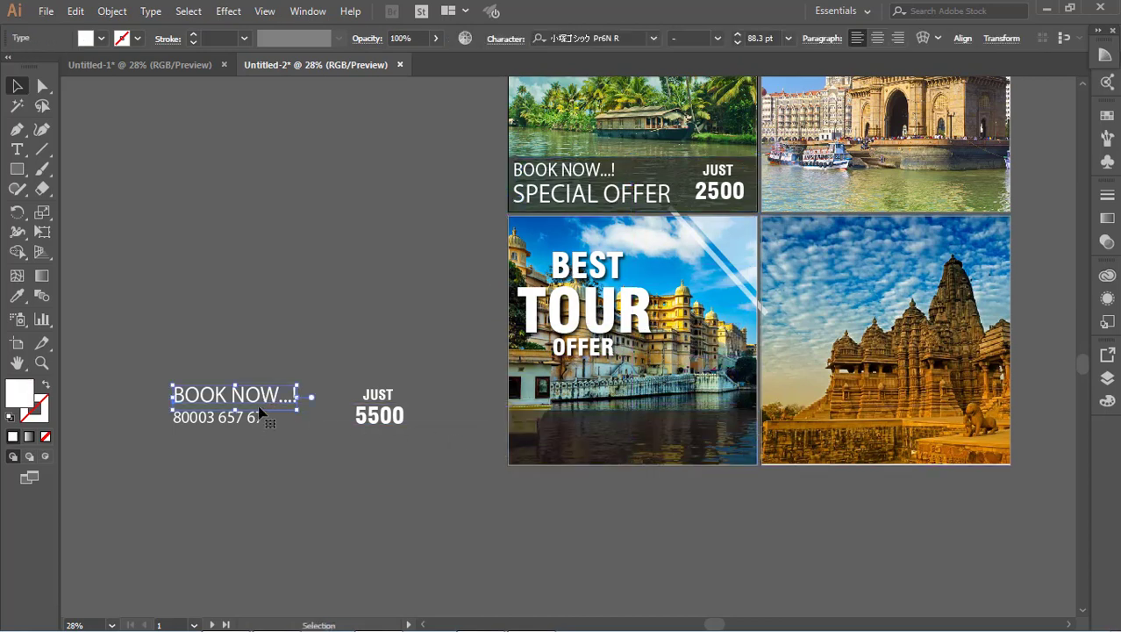
left_click(387, 402, "shift")
left_click_drag(392, 420, 720, 448)
left_click(740, 508)
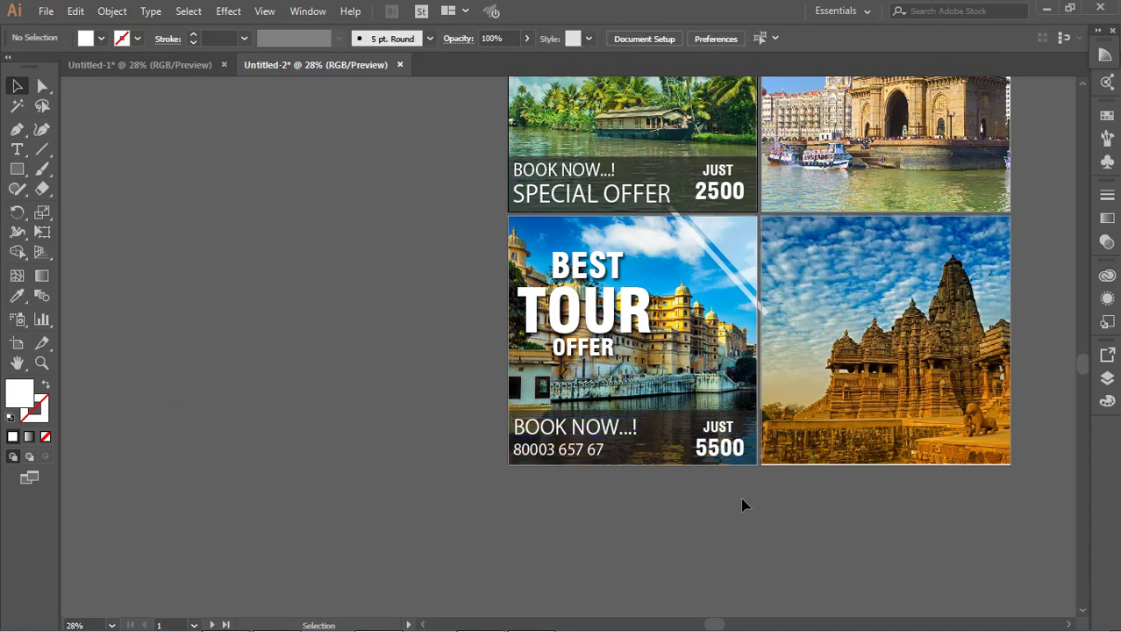
Step: Duplicate the palace post's corner shapes onto the Gateway of India post and reflect the copy left to right
left_click_drag(859, 347, 609, 455)
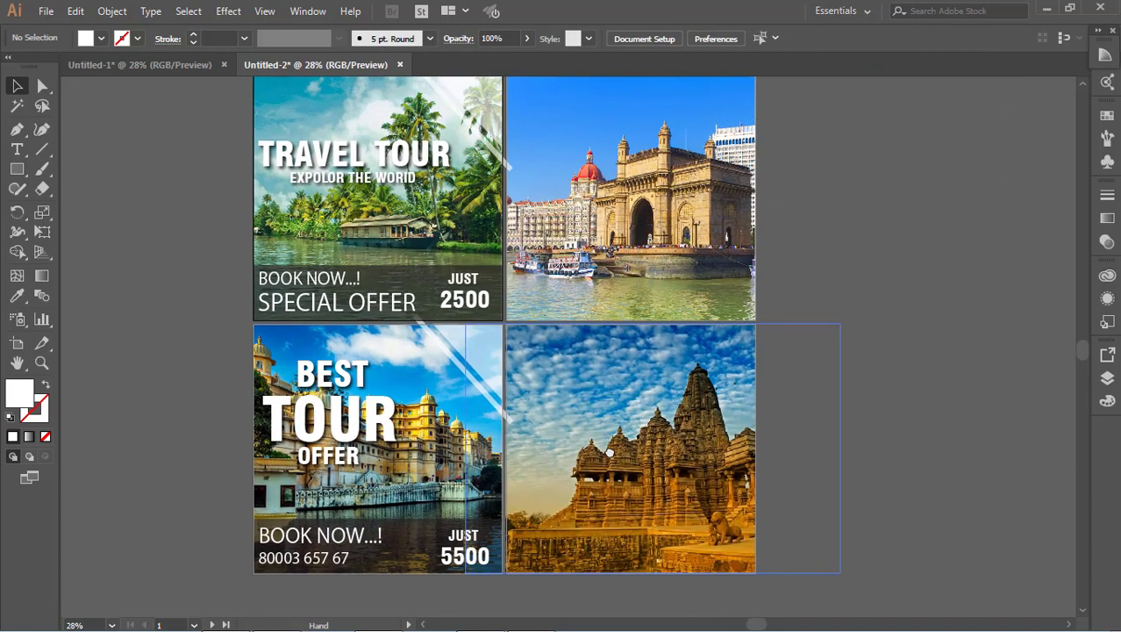
scroll(884, 285, "up", 2)
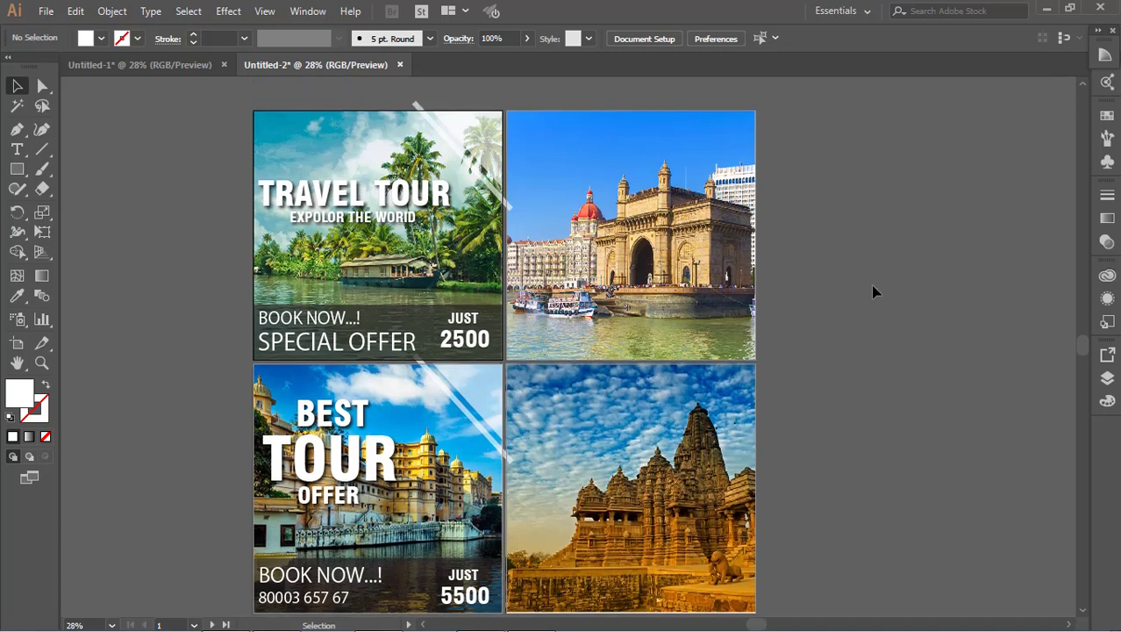
scroll(873, 292, "up", 2)
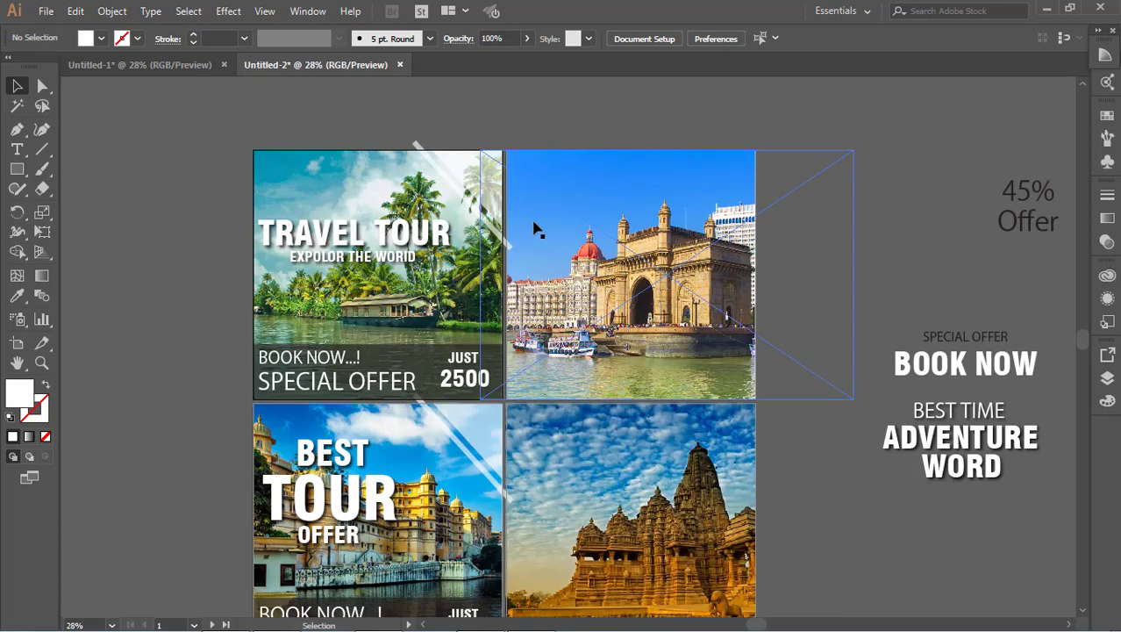
left_click(484, 439)
left_click_drag(483, 439, 756, 199)
right_click(756, 200)
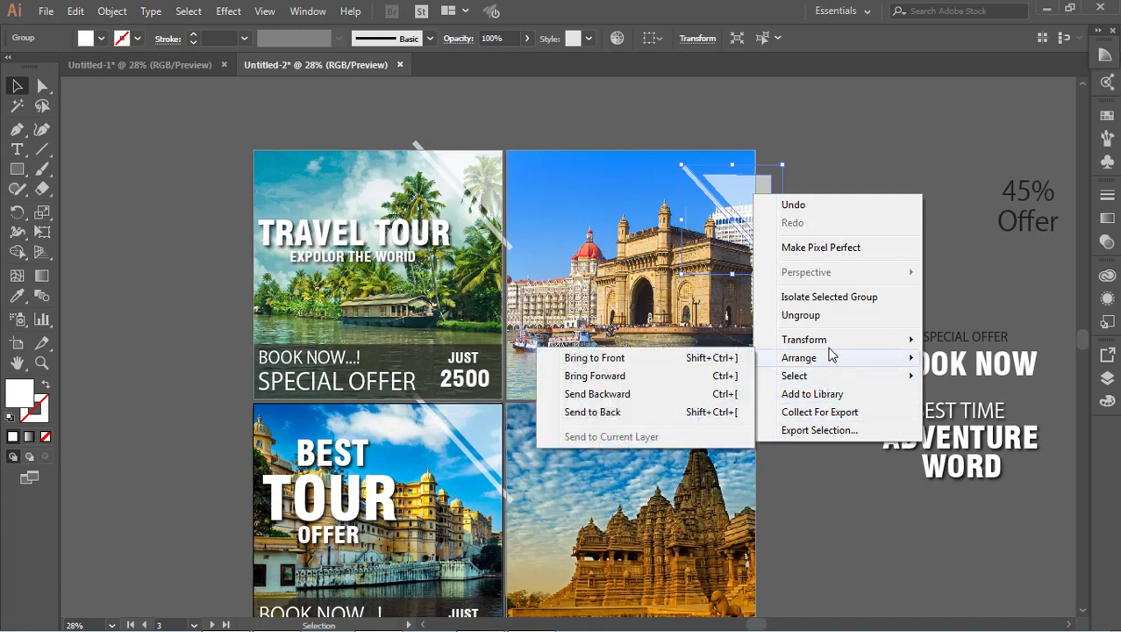
mouse_move(828, 342)
left_click(619, 404)
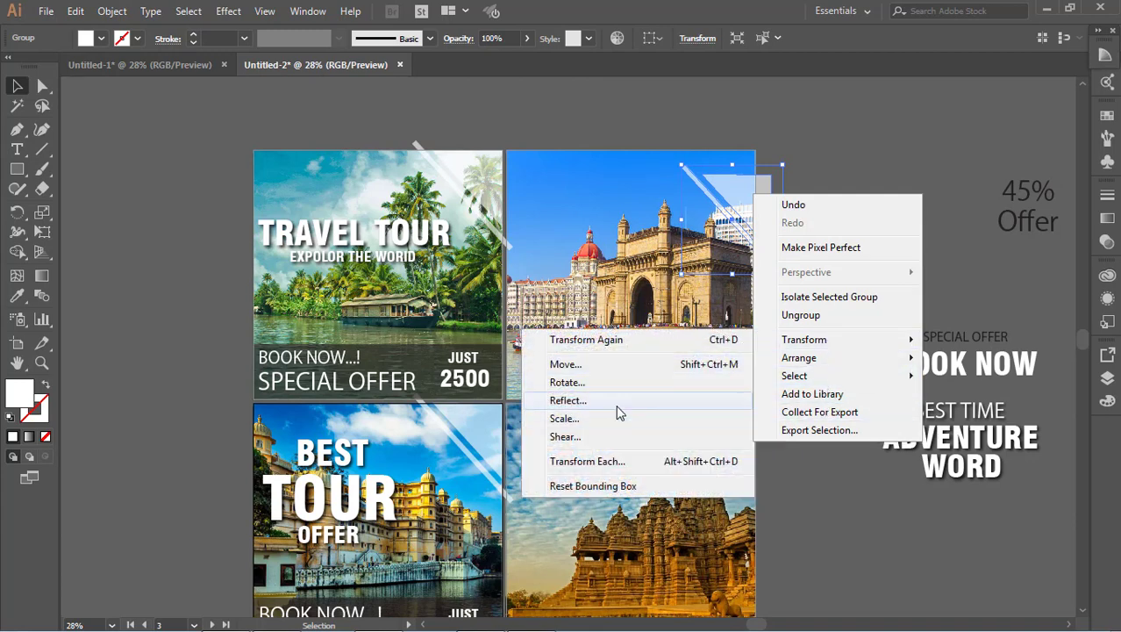
left_click(1033, 572)
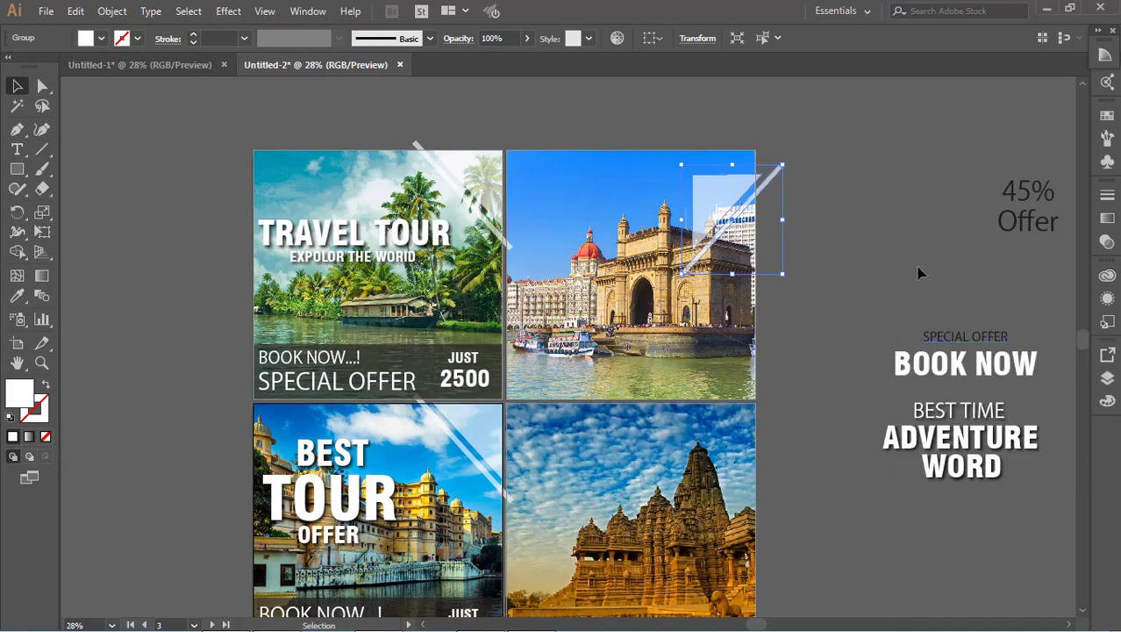
Step: Fit the mirrored corner shapes into the upper-left corner of the Gateway of India post
left_click(875, 167)
left_click_drag(709, 200, 518, 174)
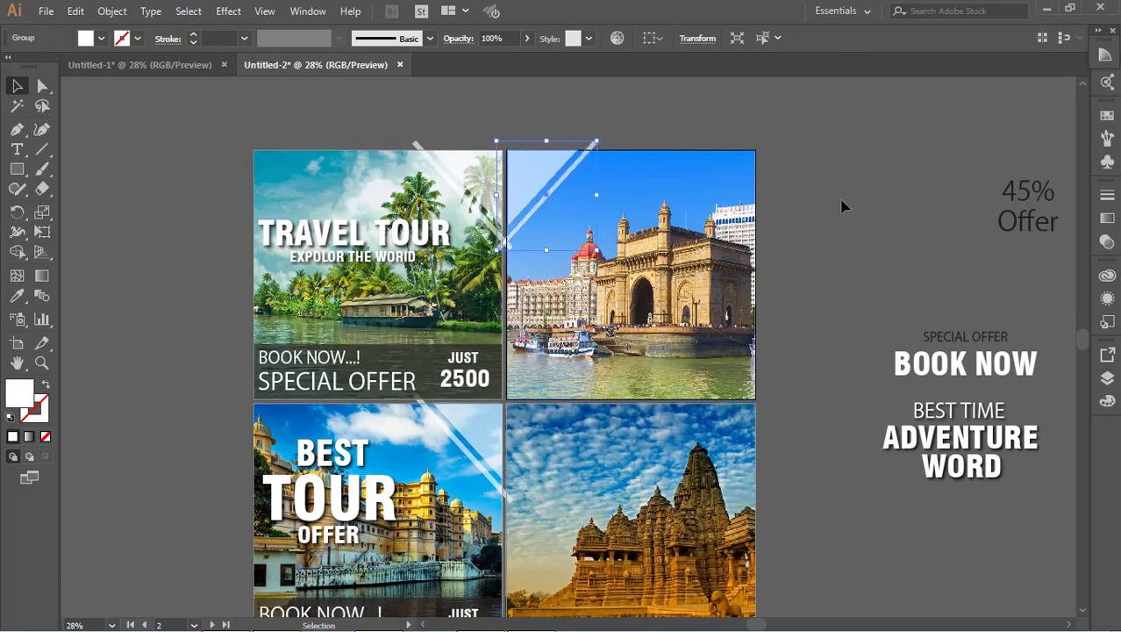
left_click(802, 214)
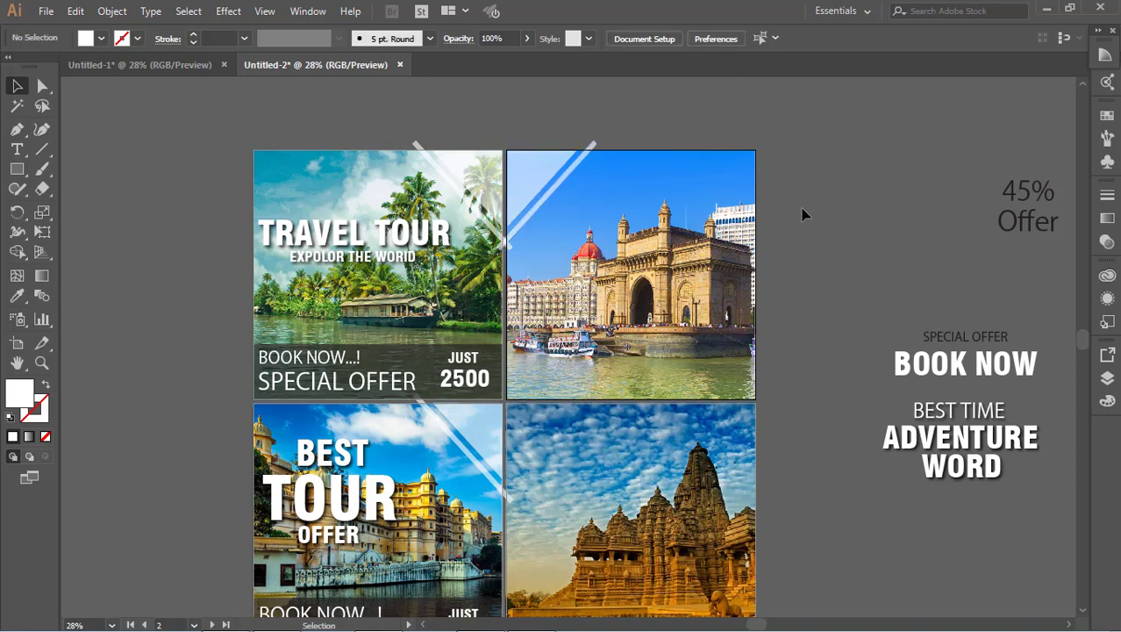
scroll(801, 213, "down", 3)
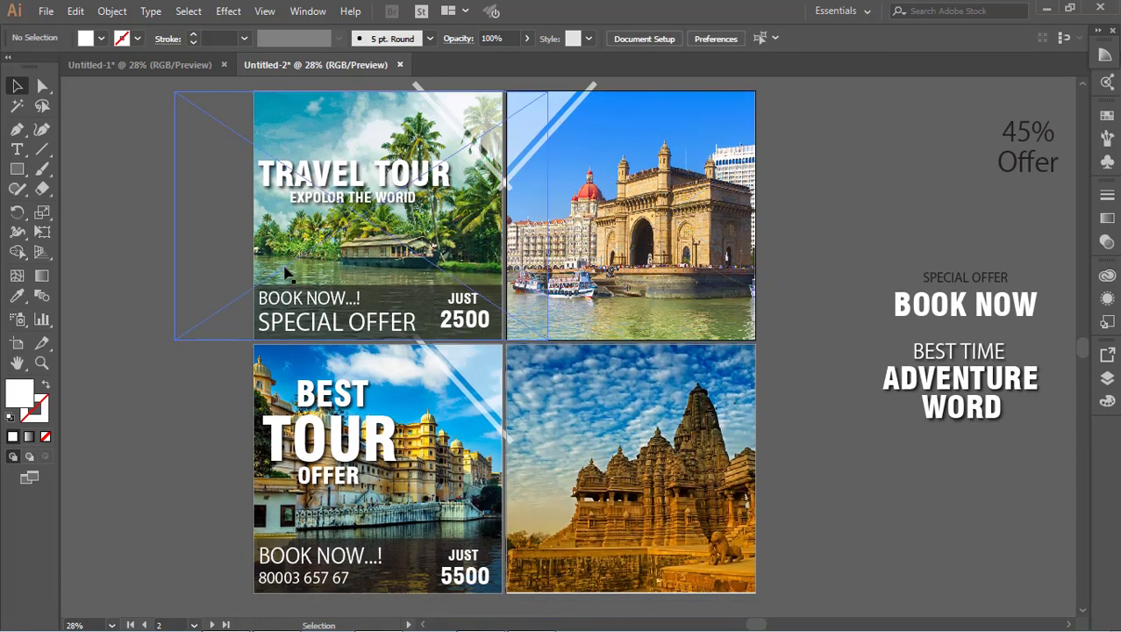
left_click(16, 169)
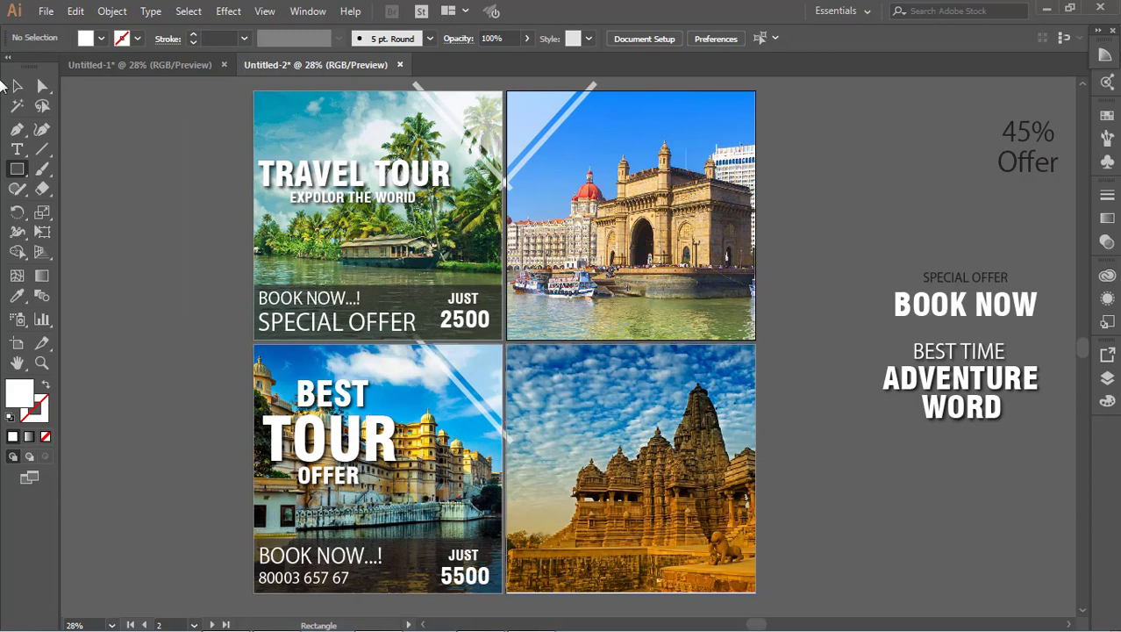
left_click(17, 85)
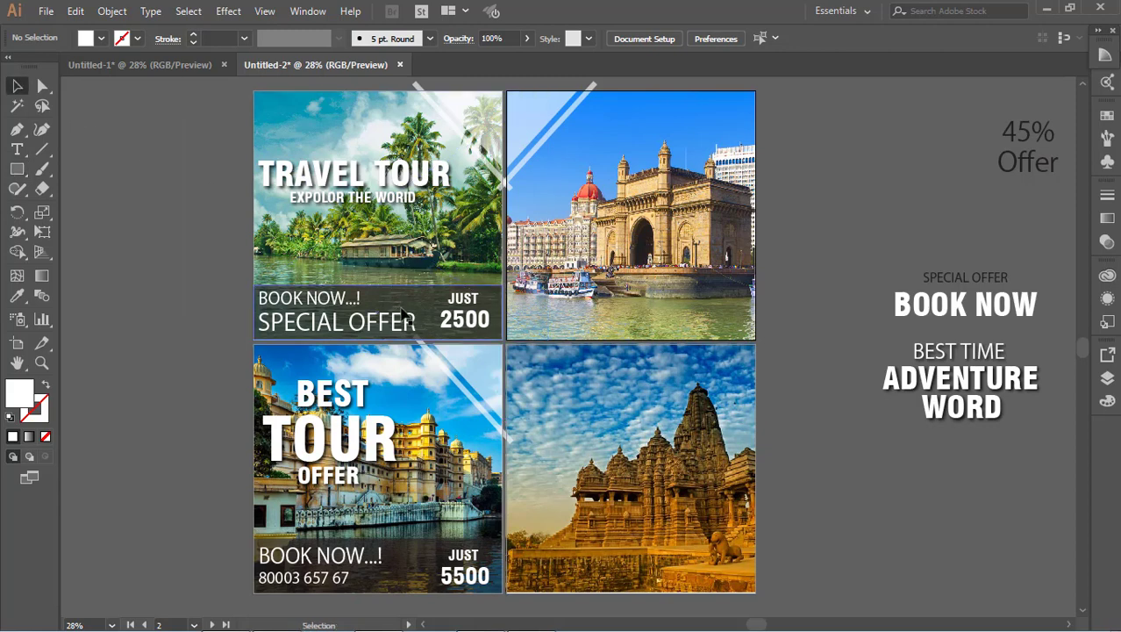
Step: Duplicate the houseboat post's dark band onto the bottom of the Gateway of India post and place the bold BOOK NOW text on it
left_click_drag(397, 305, 662, 303)
key("Delete")
left_click(985, 316)
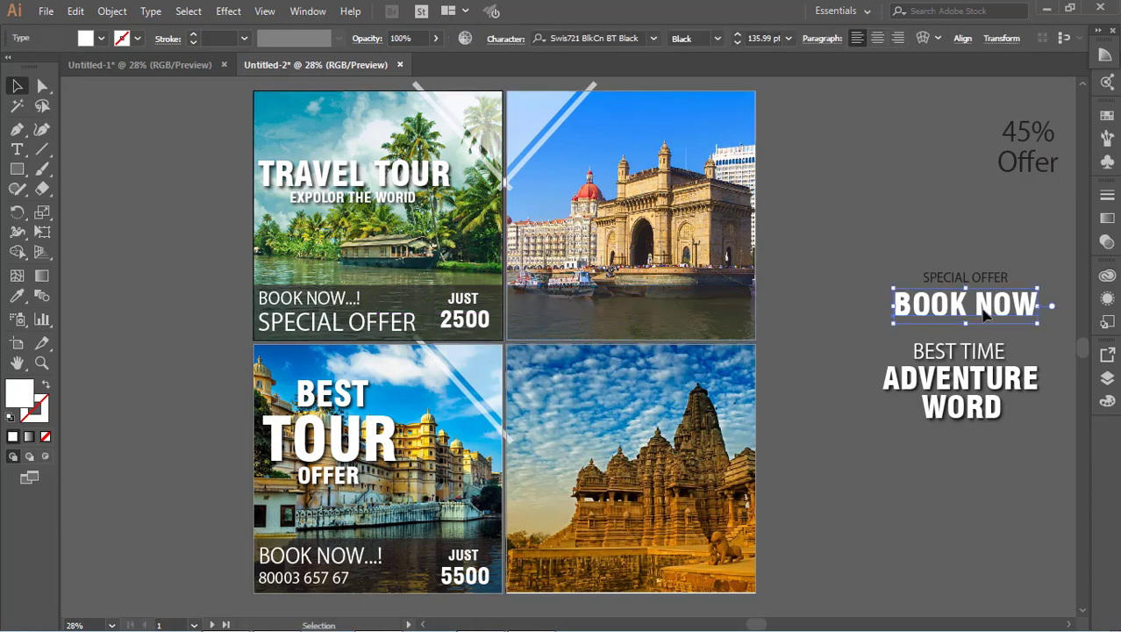
left_click_drag(984, 316, 650, 320)
left_click(805, 339)
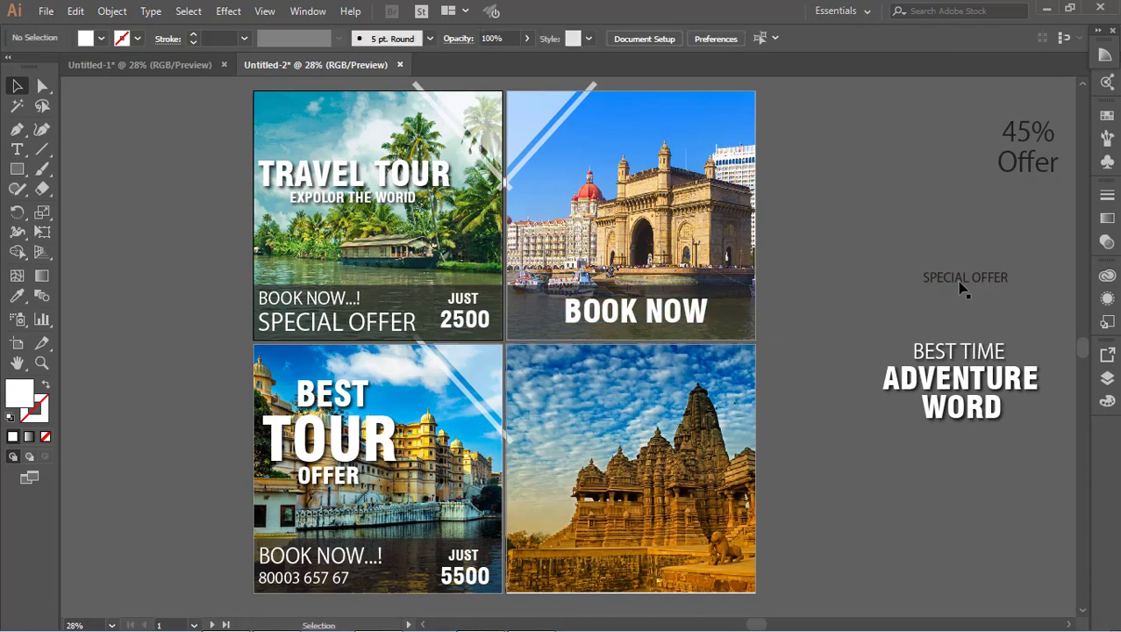
Step: Draw a small white rectangle just above the BOOK NOW text on the Gateway of India post
left_click(16, 169)
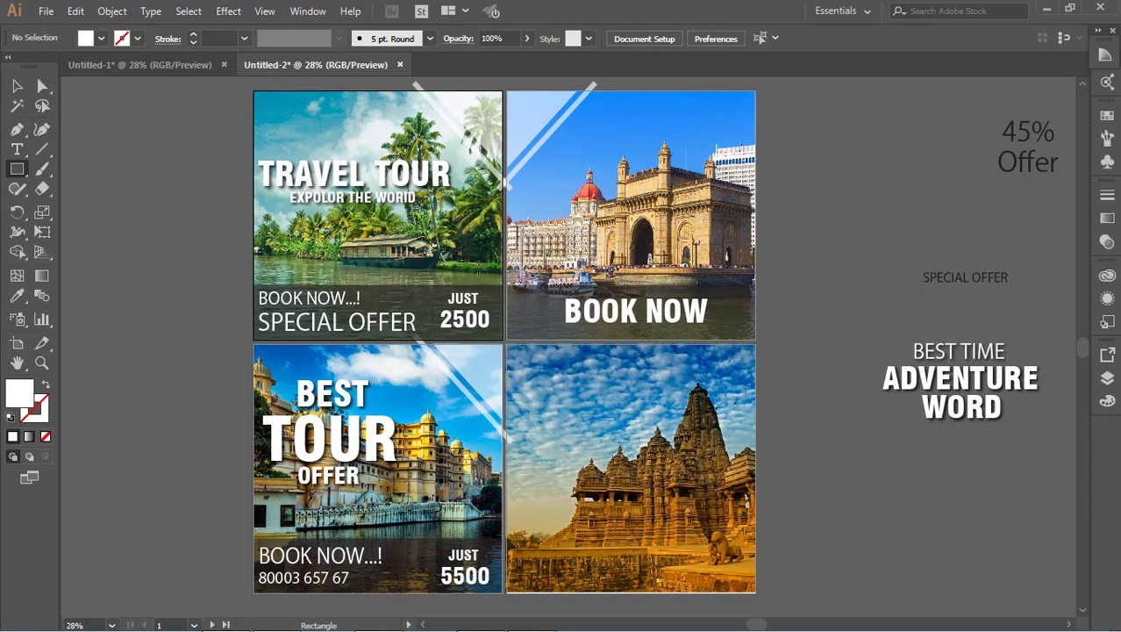
left_click_drag(577, 279, 684, 292)
left_click(17, 88)
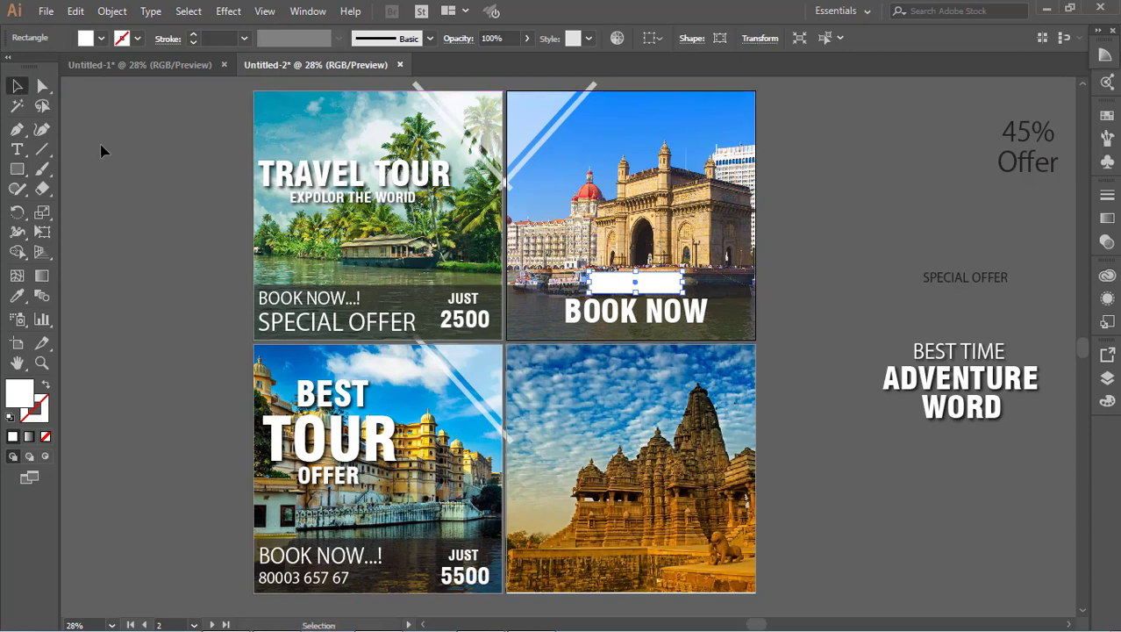
left_click(103, 150)
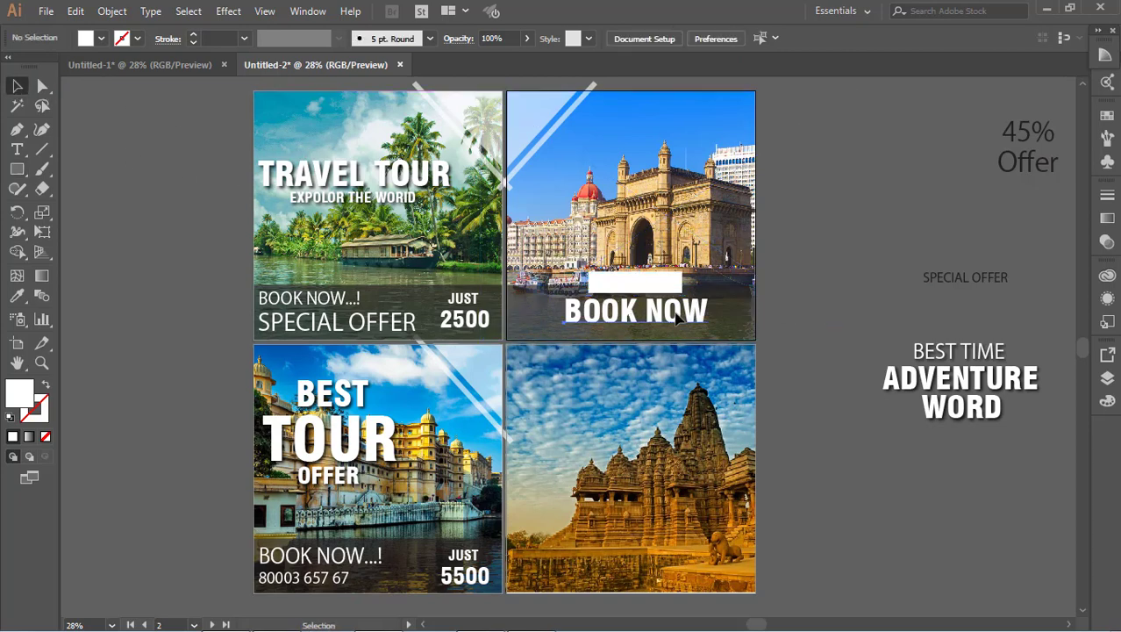
Step: Nudge the BOOK NOW text slightly left and down to center it beneath the white rectangle
left_click(677, 320)
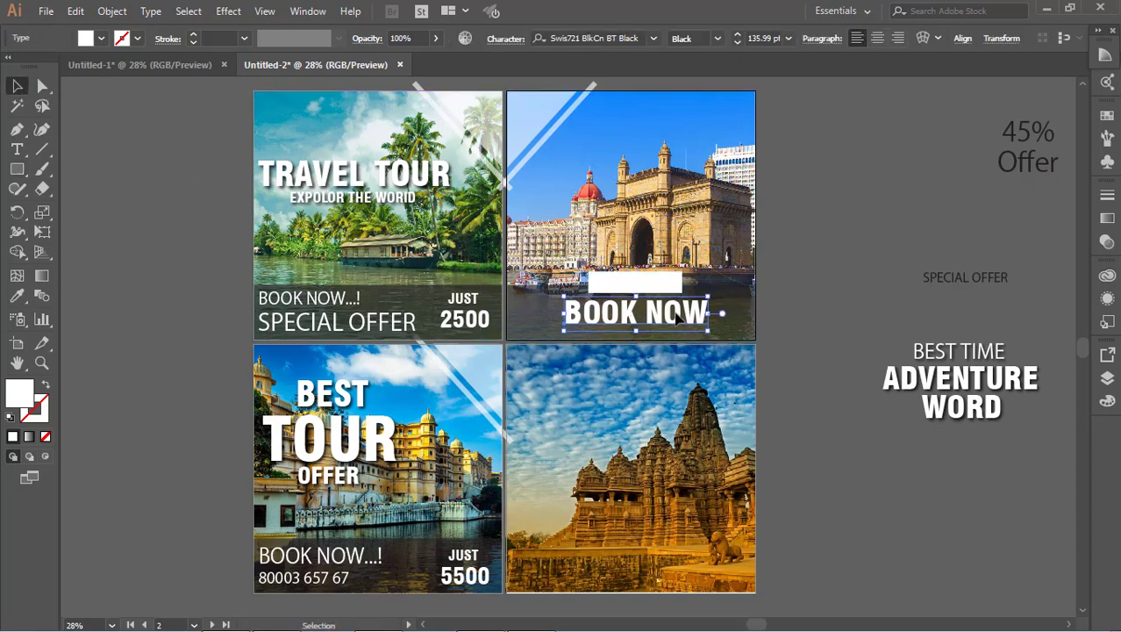
left_click(794, 305)
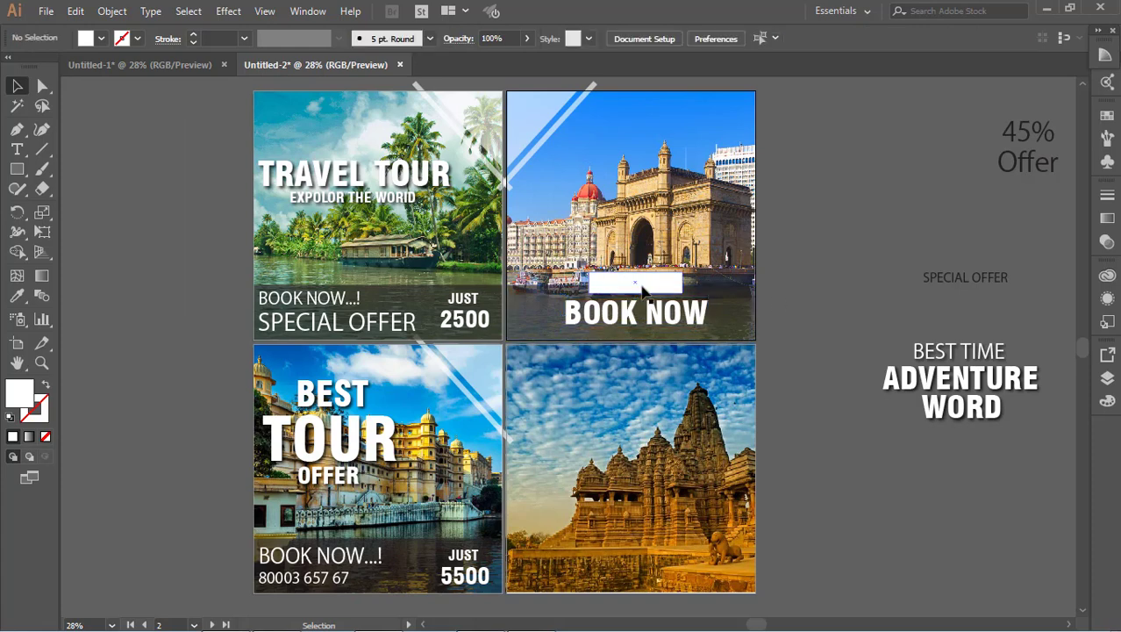
left_click(641, 288)
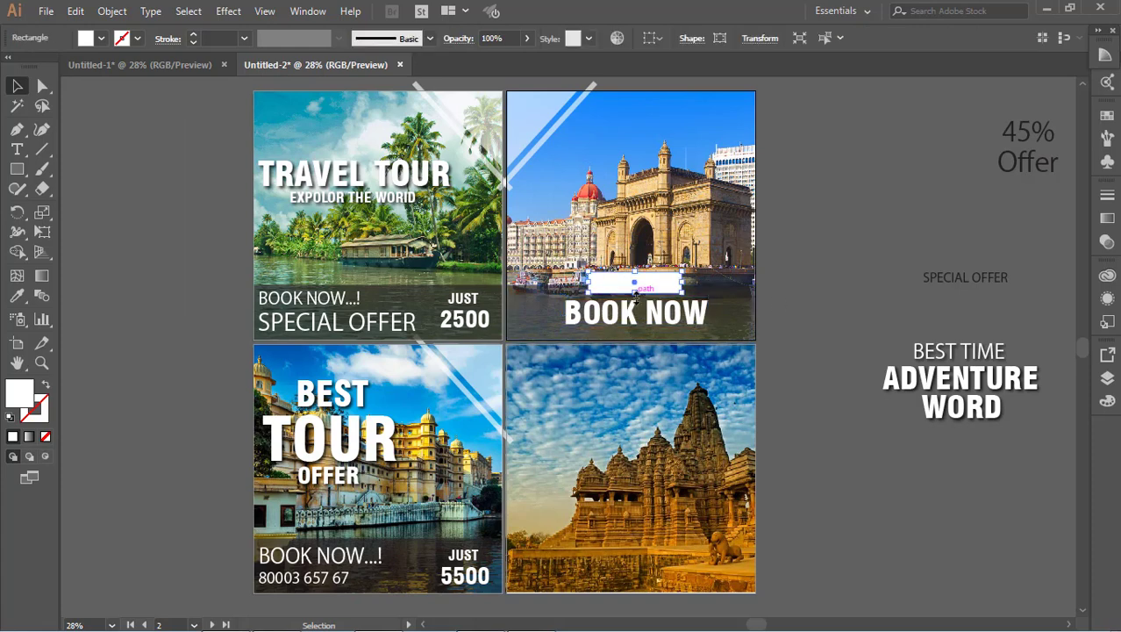
left_click(661, 327)
key("Left")
key("Left")
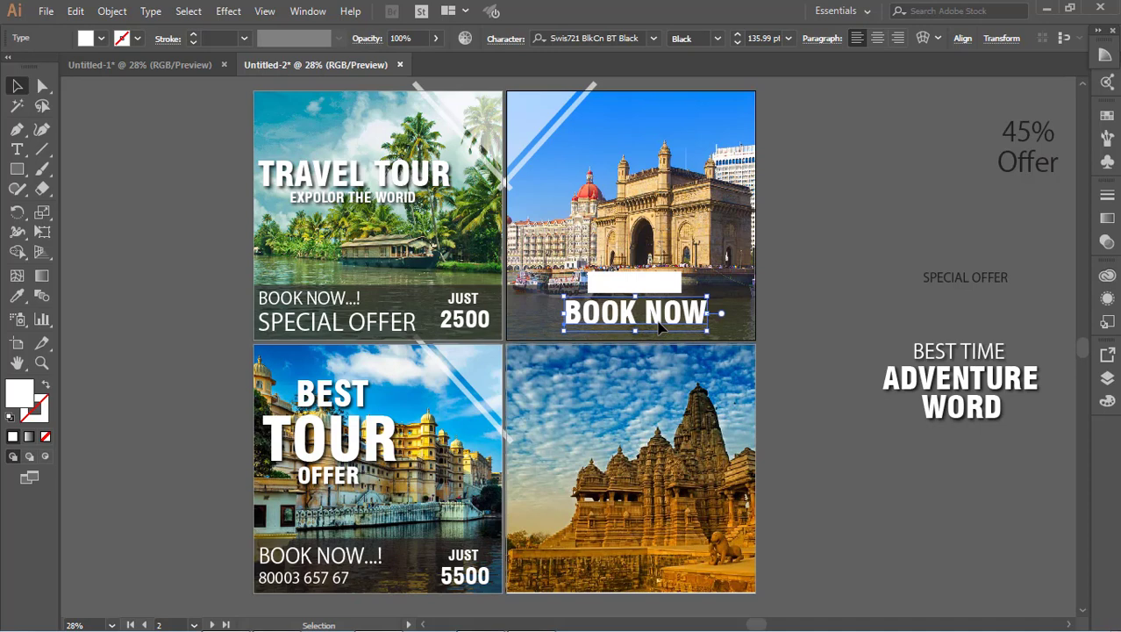
key("Down")
key("Down")
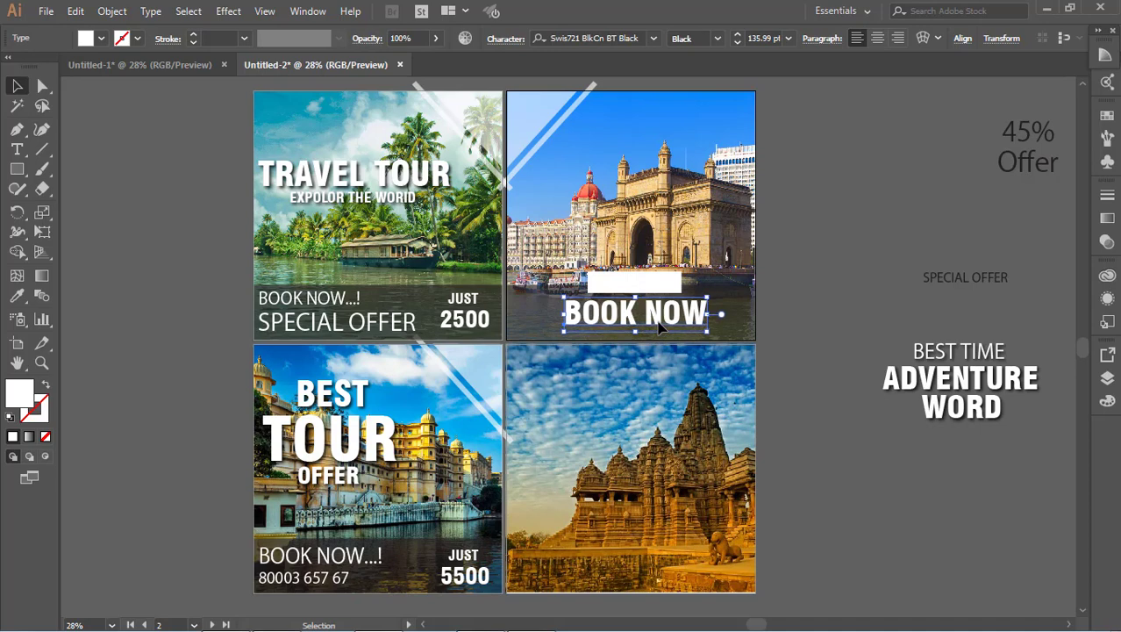
Step: Move the dark SPECIAL OFFER text onto the white rectangle above BOOK NOW and bring it to the front
left_click(841, 279)
left_click_drag(965, 281, 636, 286)
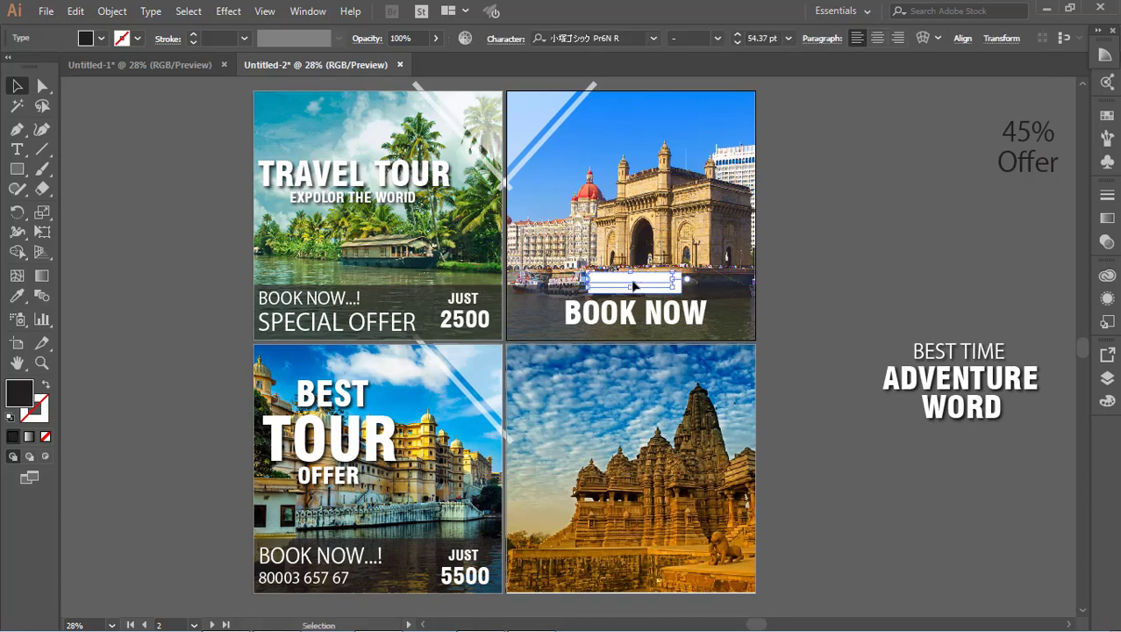
right_click(634, 286)
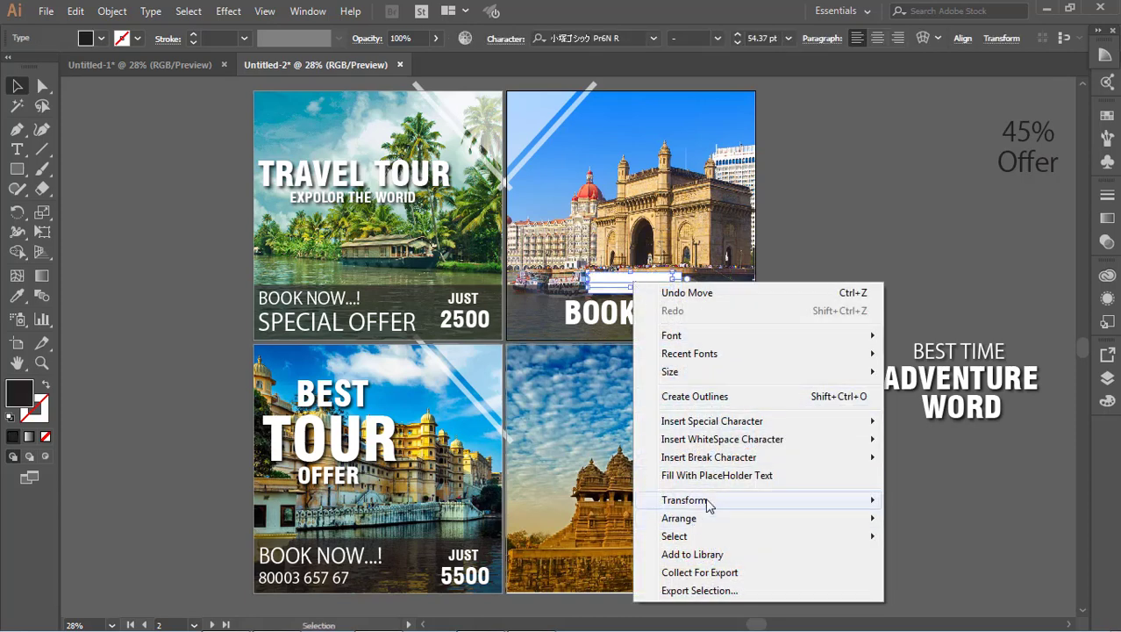
mouse_move(700, 519)
left_click(972, 517)
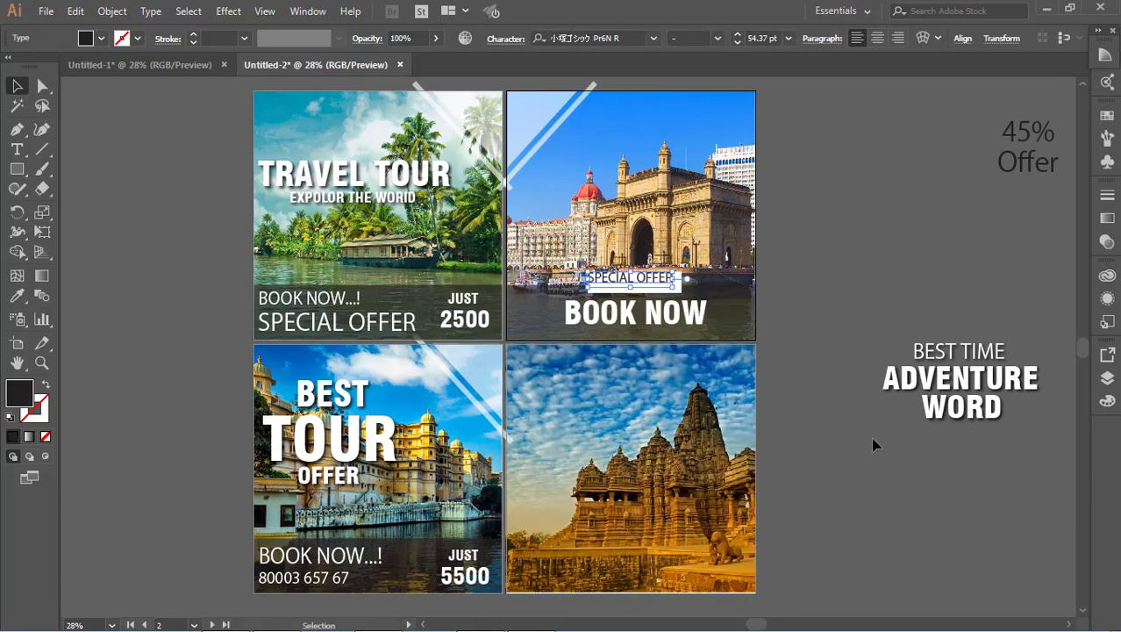
Step: Nudge the SPECIAL OFFER text down and right until it is centered inside the white rectangle
key("Down")
key("Down")
key("Down")
key("Down")
key("Down")
key("Down")
key("Down")
key("Down")
key("Down")
key("Down")
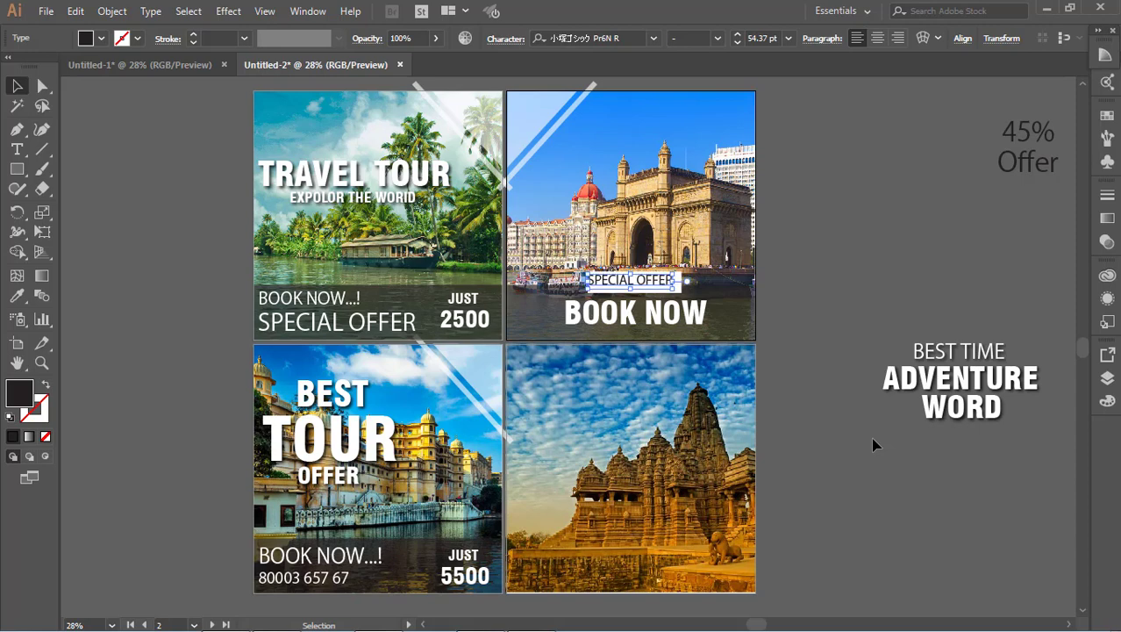
key("Right")
key("Right")
key("Right")
key("Right")
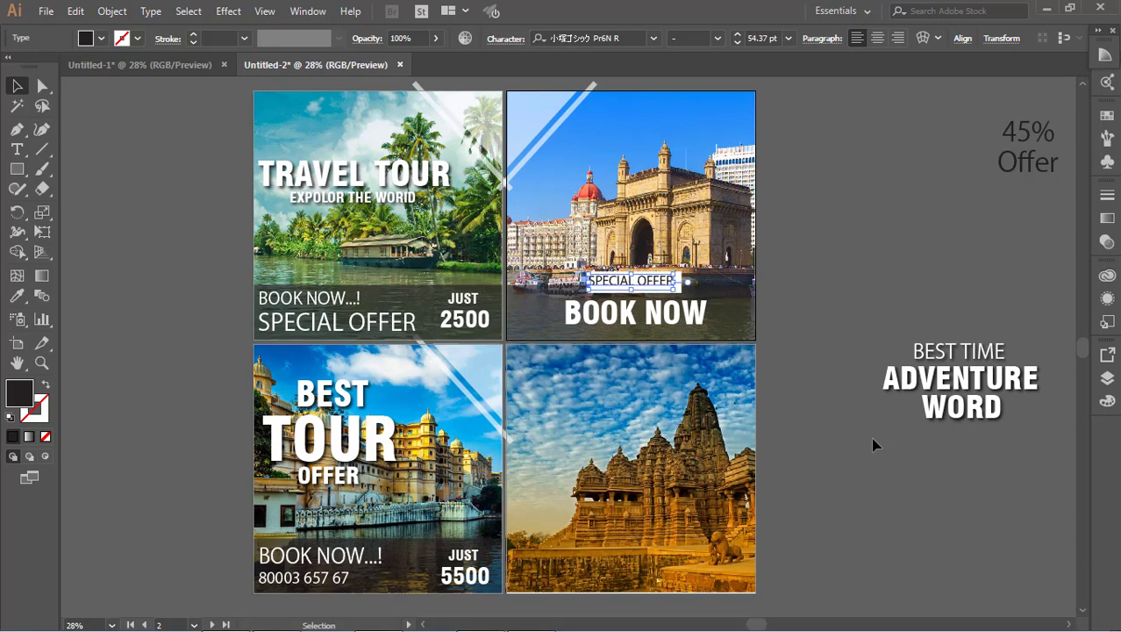
key("Right")
key("Right")
key("Down")
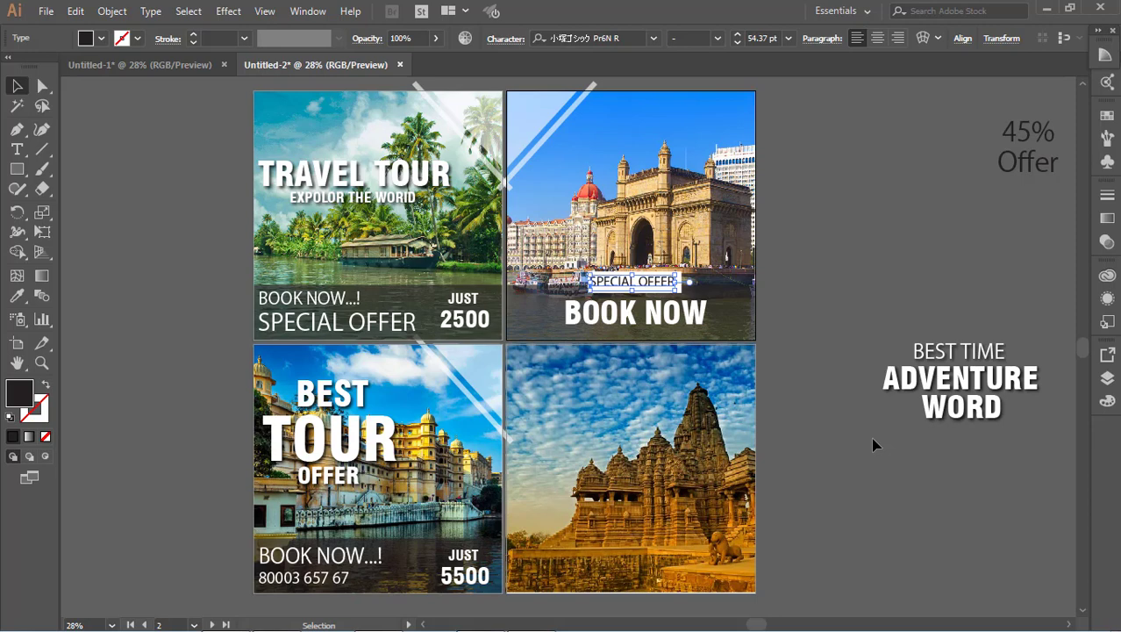
key("Right")
key("Right")
left_click(818, 326)
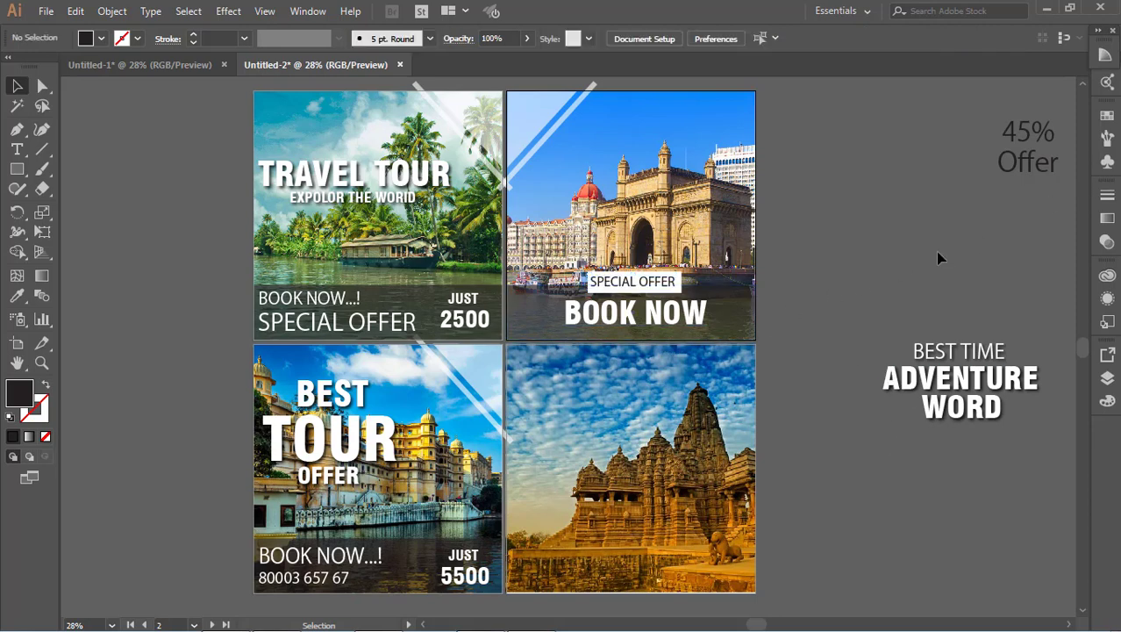
Step: Draw a thin white bar extending left from the BOOK NOW text and duplicate it on the text's right side
left_click(691, 313)
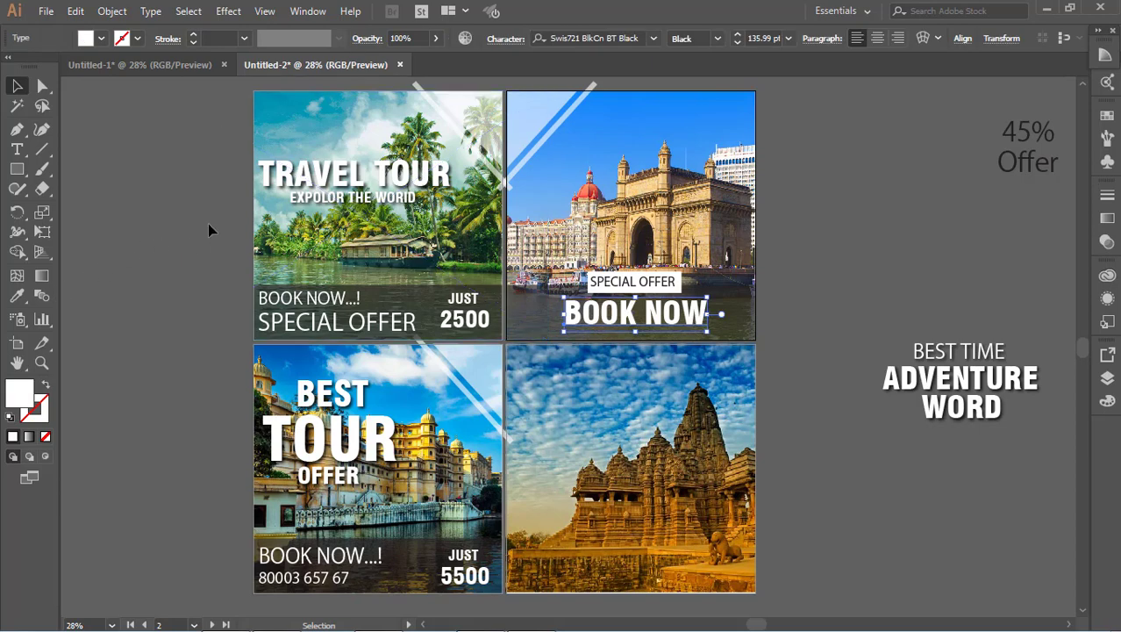
left_click(15, 170)
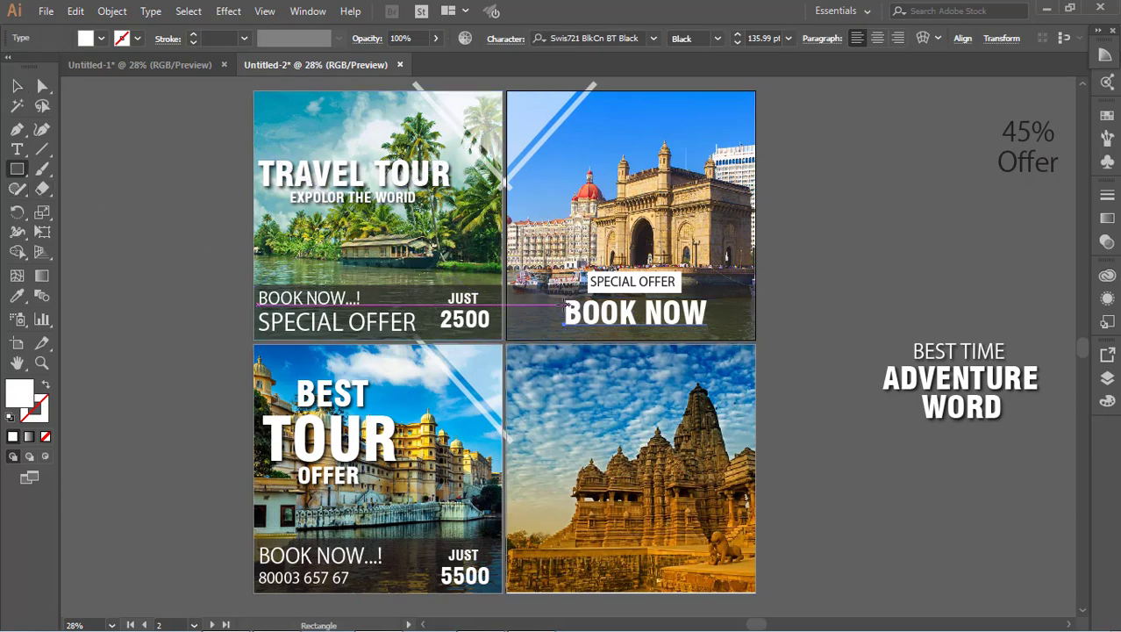
left_click_drag(521, 311, 560, 317)
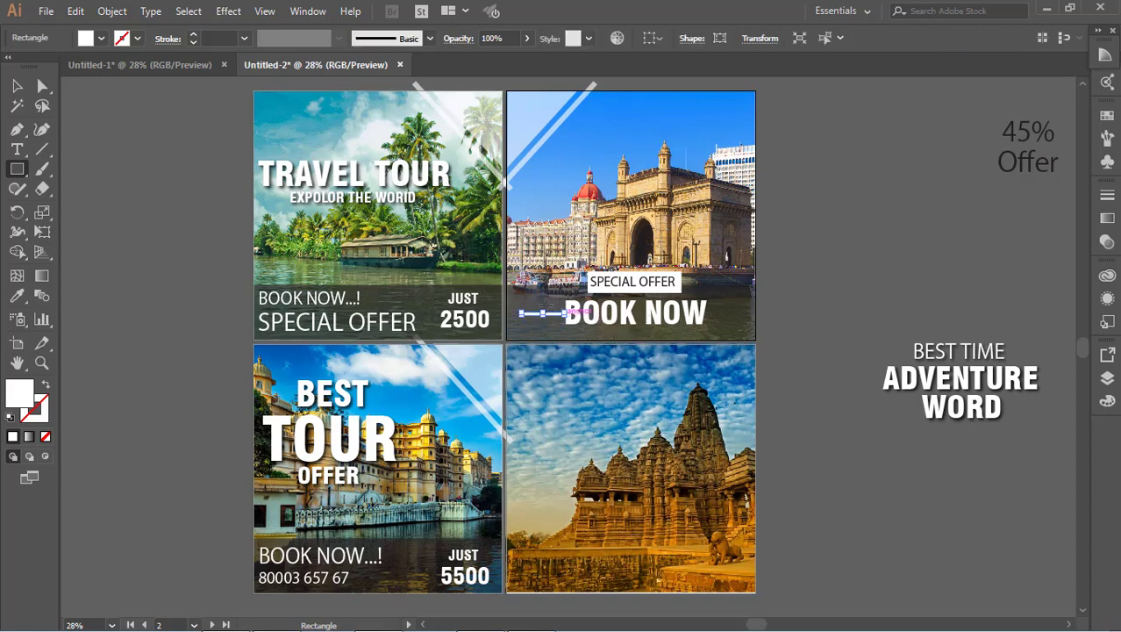
left_click(17, 86)
left_click(128, 157)
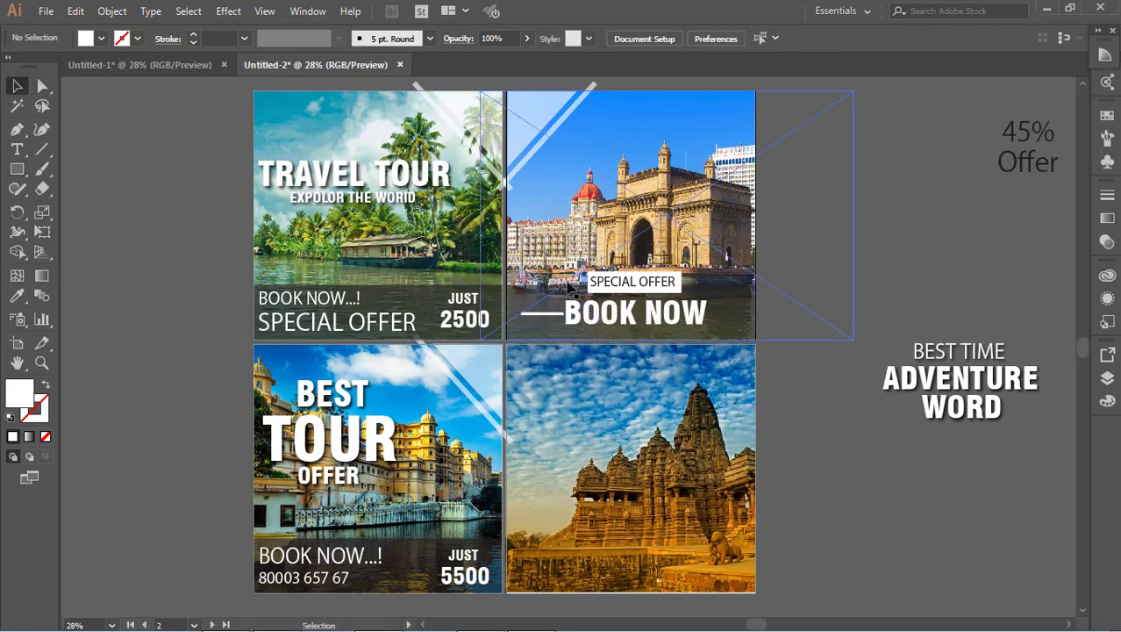
left_click_drag(562, 312, 747, 316)
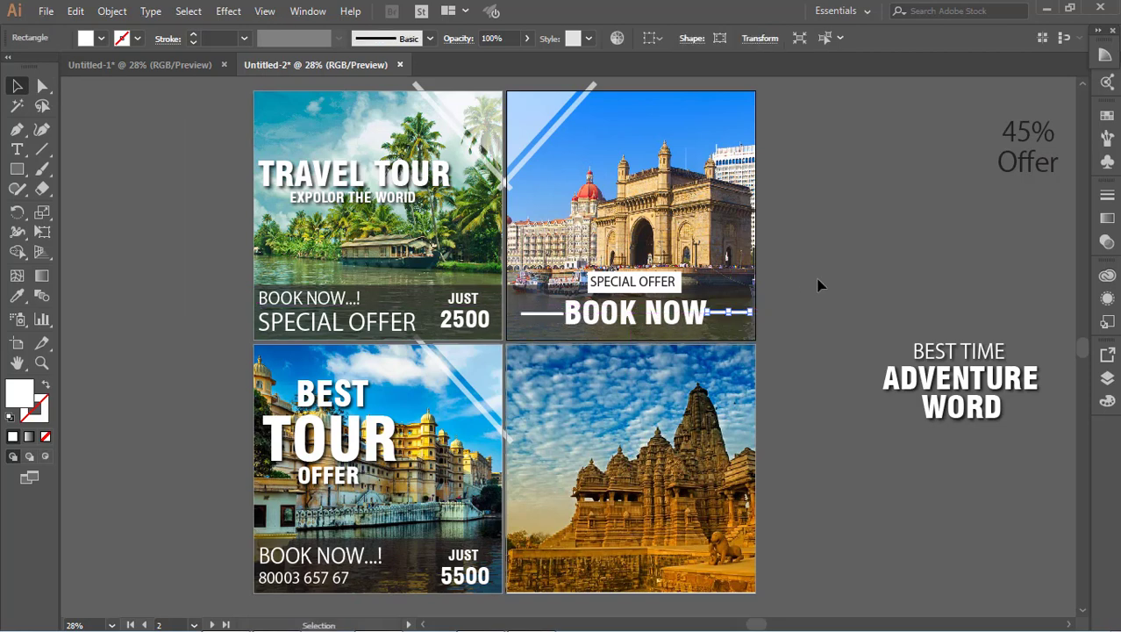
left_click(819, 283)
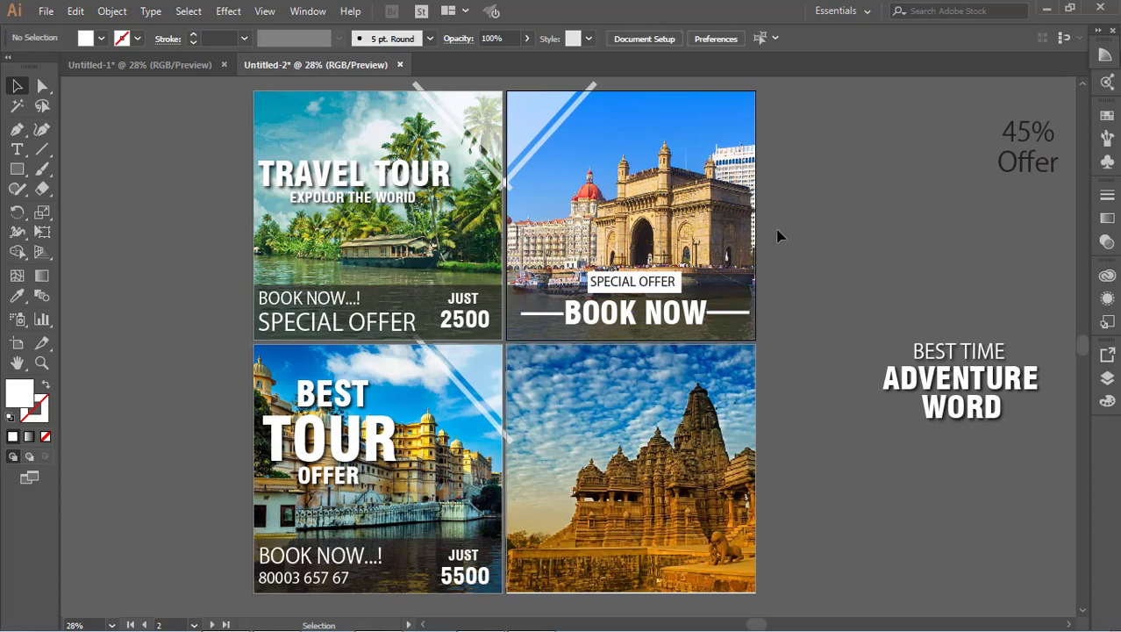
scroll(779, 235, "up", 1)
left_click(17, 168)
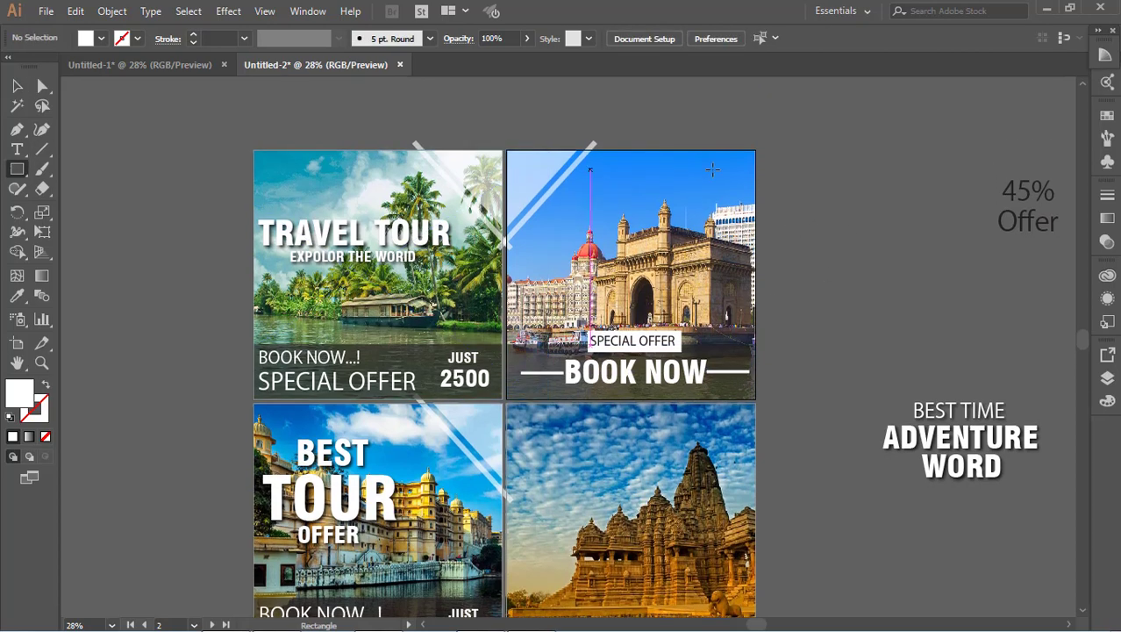
left_click_drag(808, 111, 921, 225)
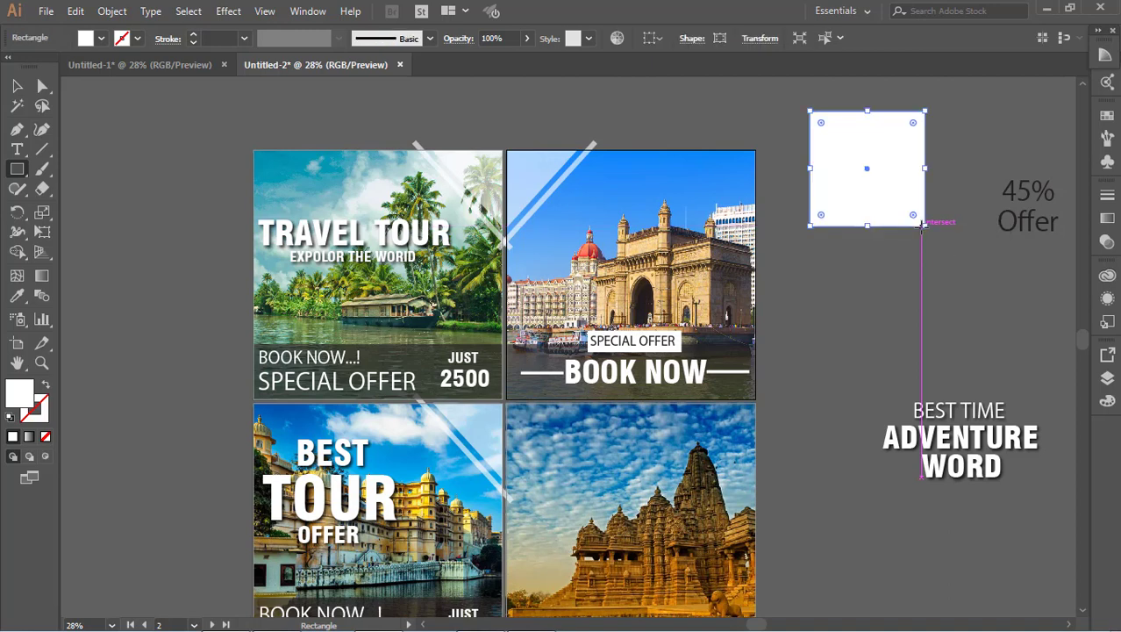
key("Delete")
Step: Draw a white circle about 429 px in diameter and place it on the empty canvas beside the Gateway of India post
left_click_drag(17, 169, 128, 203)
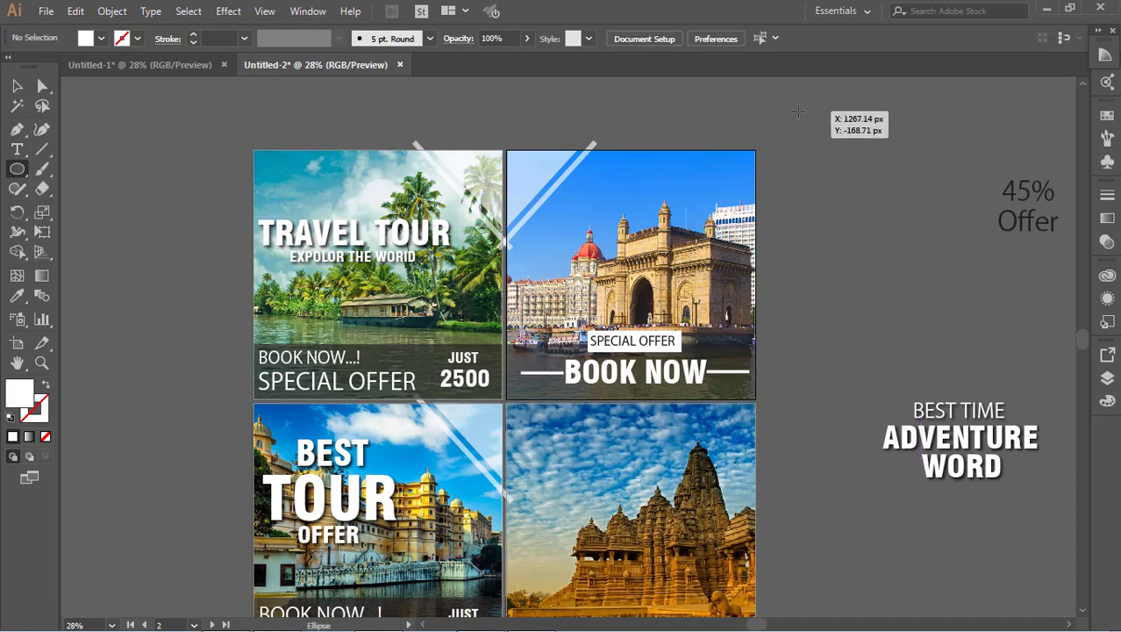
left_click_drag(799, 111, 896, 209)
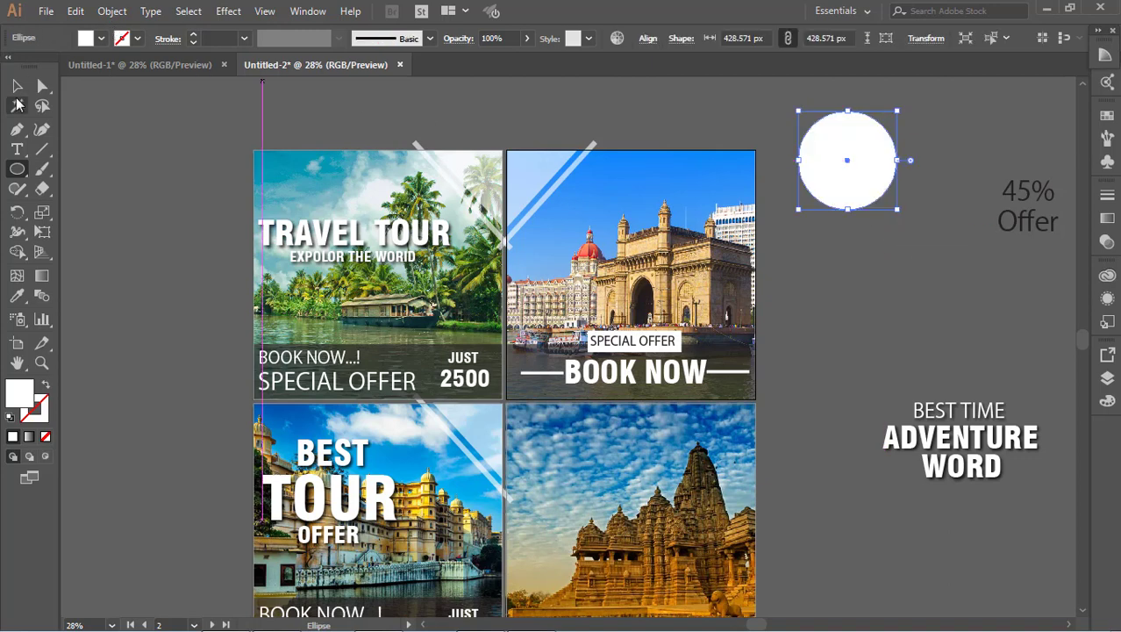
left_click(17, 85)
left_click(889, 205)
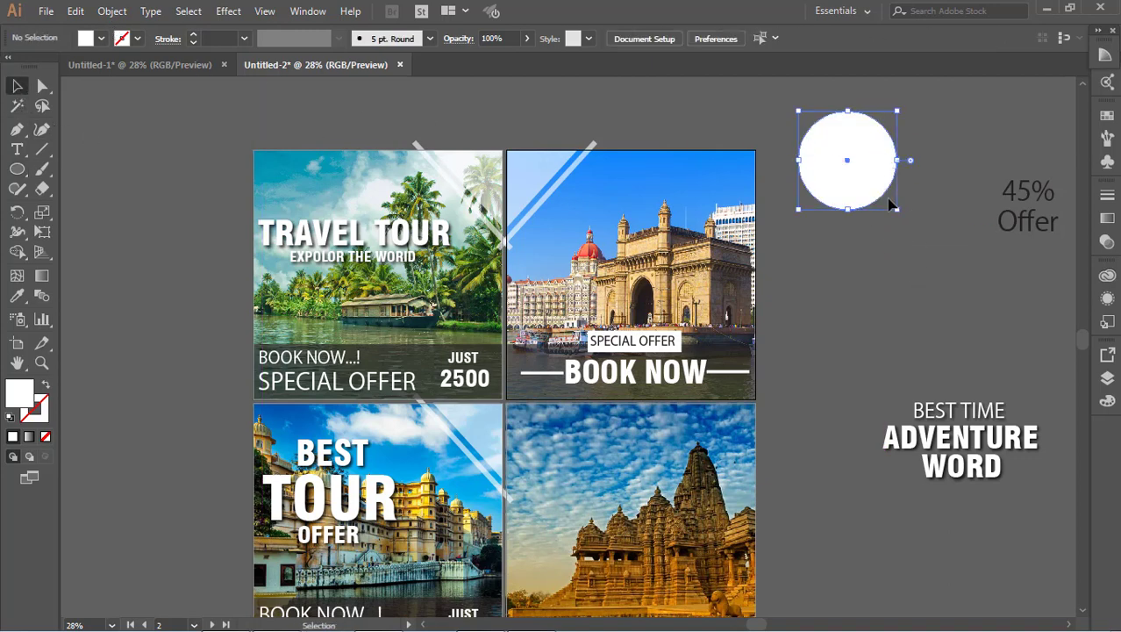
left_click_drag(864, 151, 900, 281)
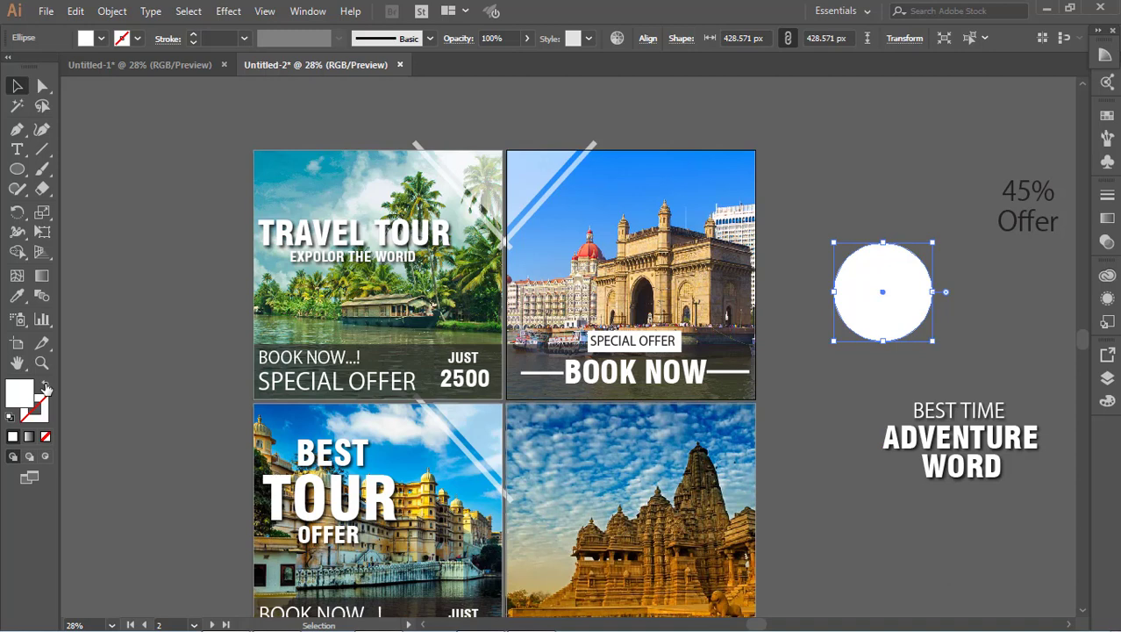
Step: Swap the circle's fill and stroke to make it a white outline, with the stroke weight set to 10 pt
left_click(45, 387)
left_click(137, 39)
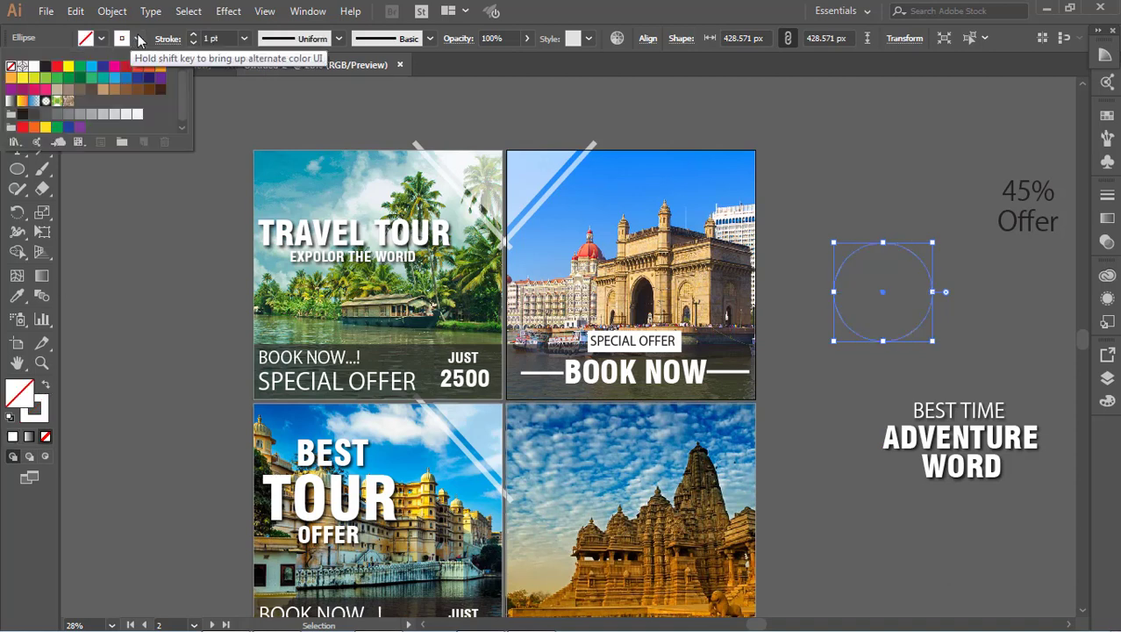
left_click(138, 37)
left_click(138, 38)
left_click(138, 38)
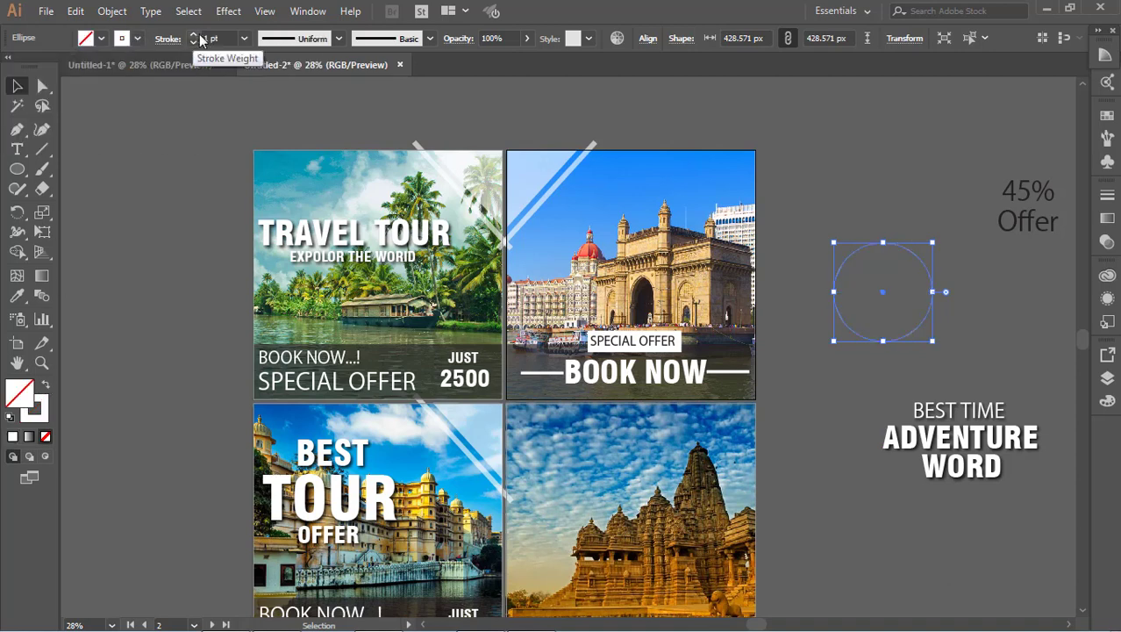
left_click(245, 39)
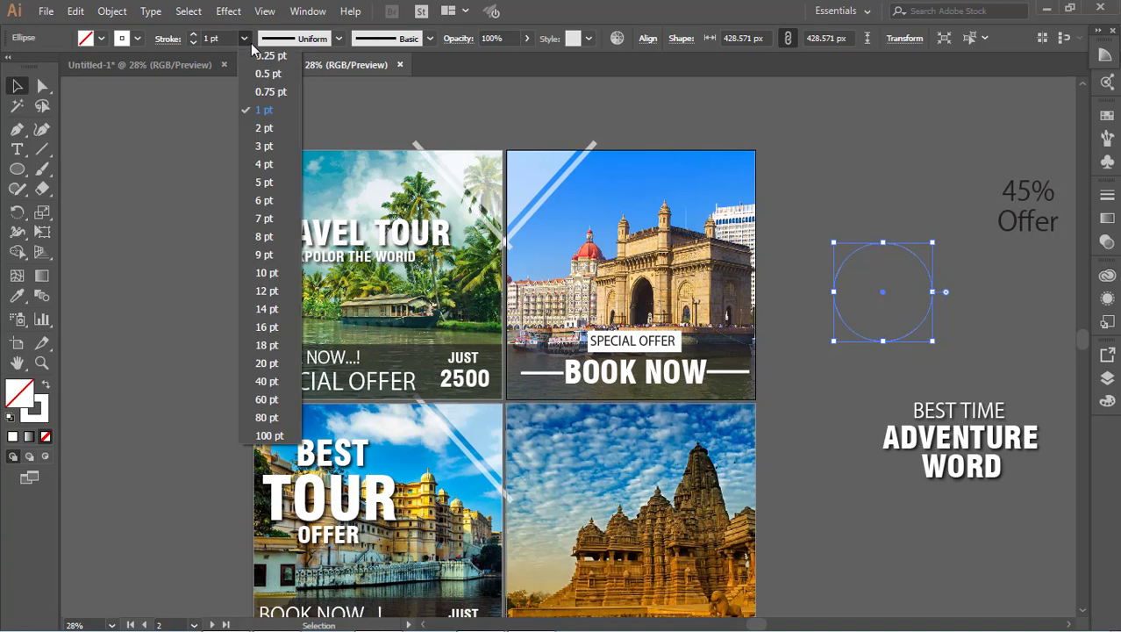
left_click(266, 273)
left_click(841, 156)
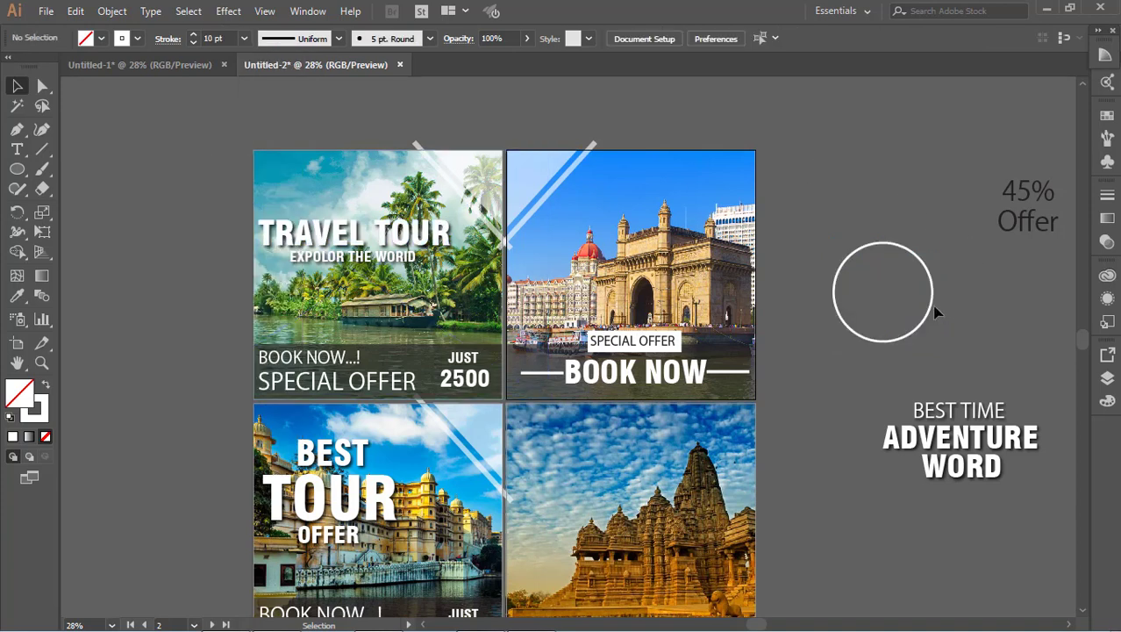
Step: Duplicate the outlined circle above the original and swap the copy's stroke and fill to make it solid white
left_click_drag(934, 301, 938, 155)
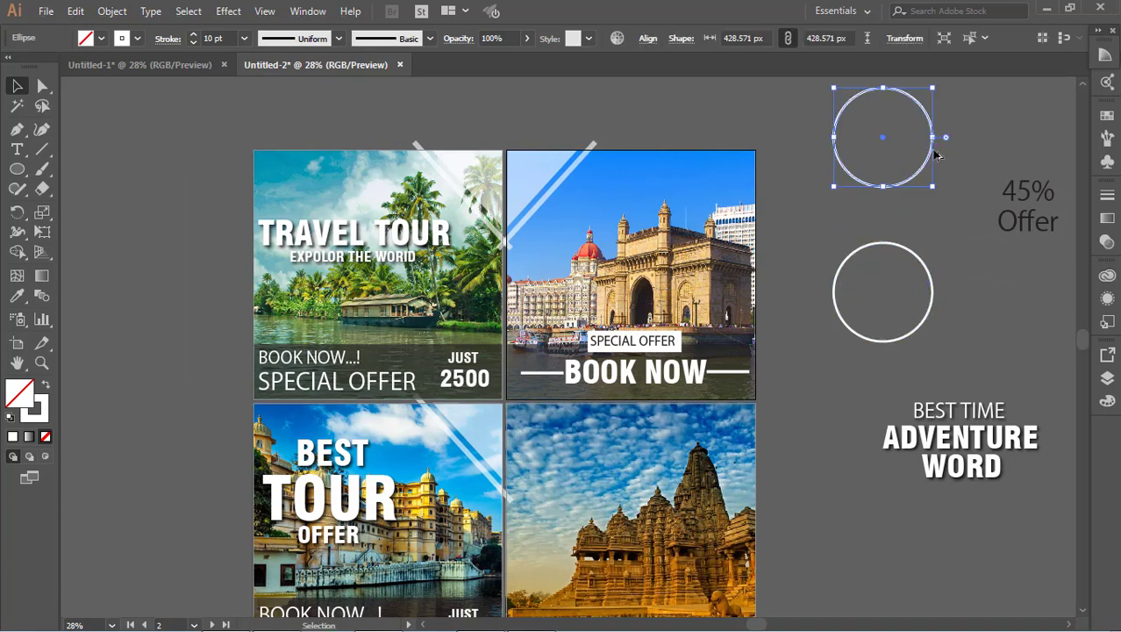
left_click(46, 384)
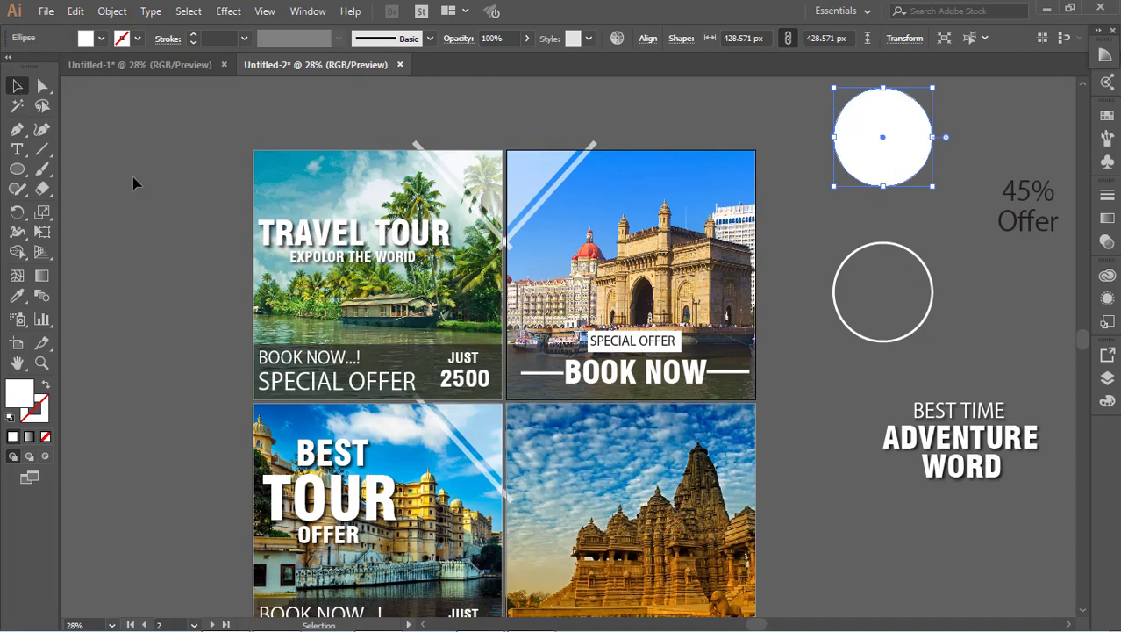
left_click(878, 211)
left_click(1035, 237)
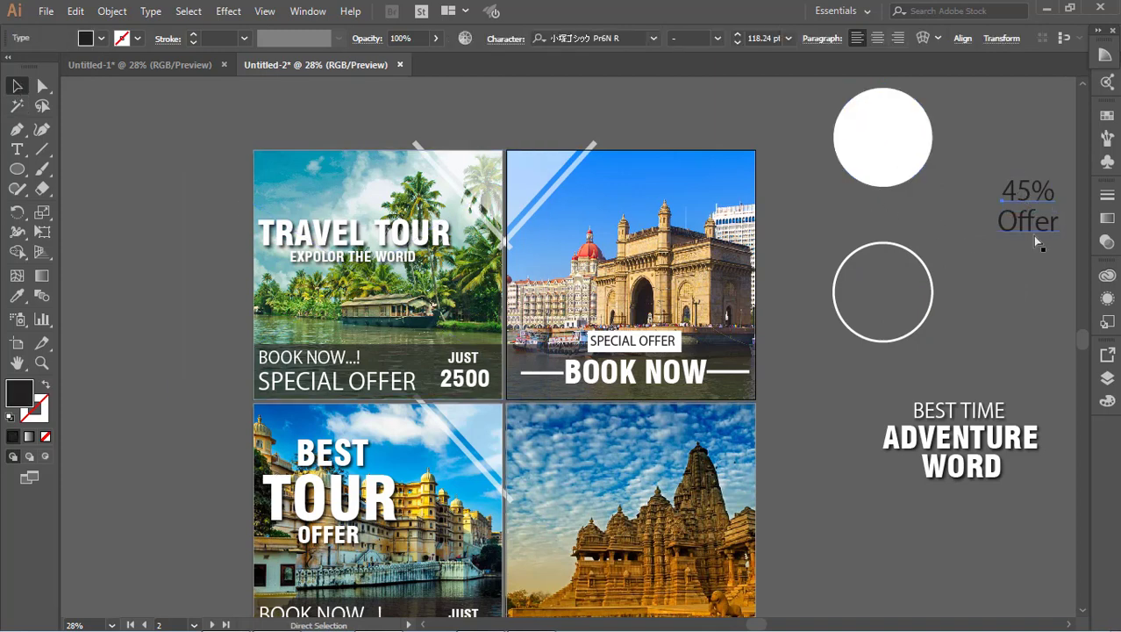
left_click(1034, 237)
left_click_drag(1036, 194, 865, 129)
left_click(868, 165)
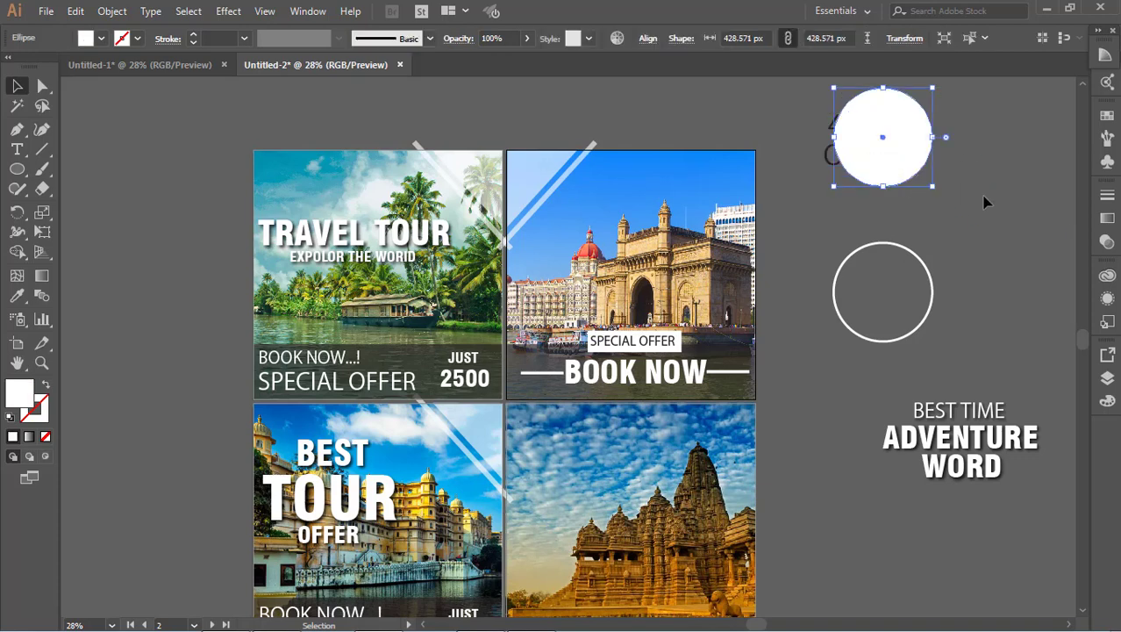
key("ctrl+z")
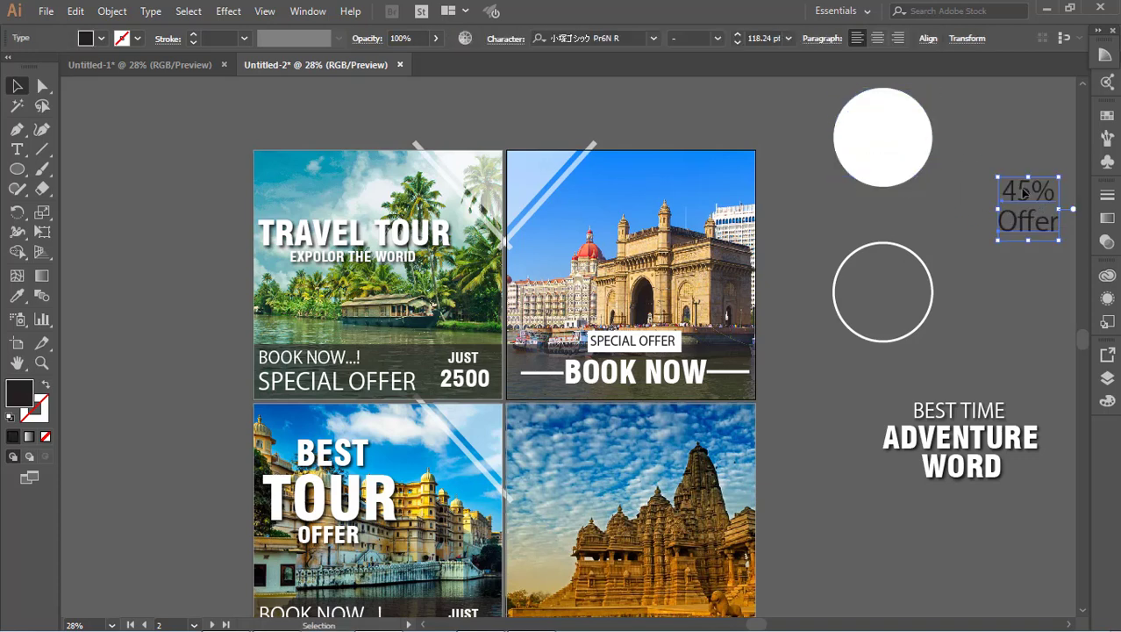
Step: Place the 45% Offer text on the solid white circle, bring it to the front and enlarge it to about 129.6 pt
left_click_drag(1035, 197, 880, 124)
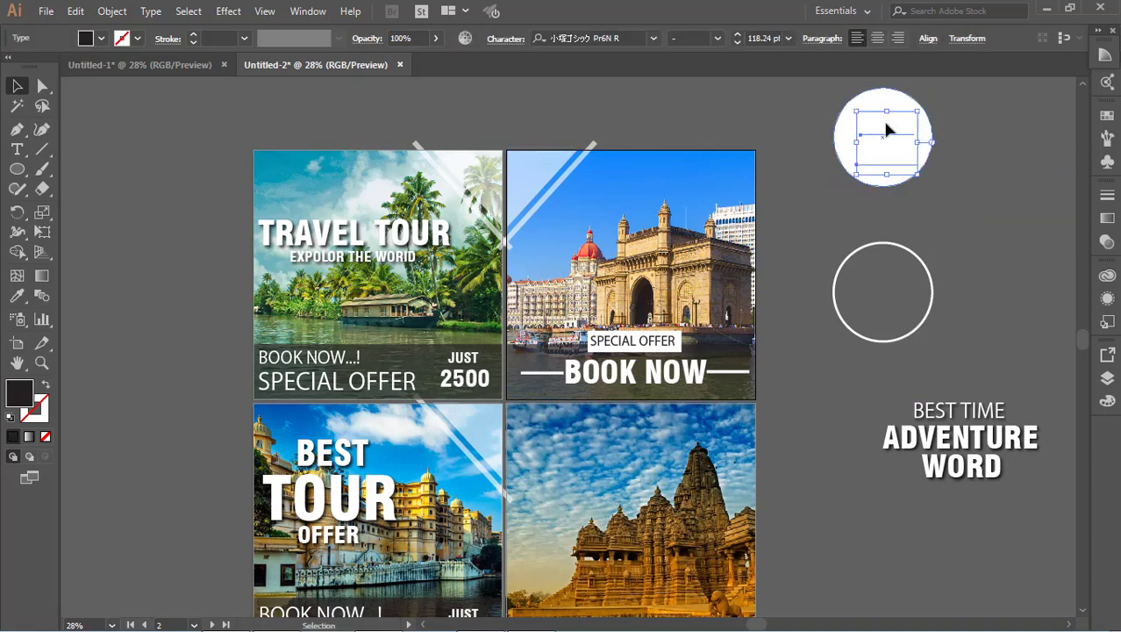
right_click(875, 124)
mouse_move(969, 360)
left_click(772, 362)
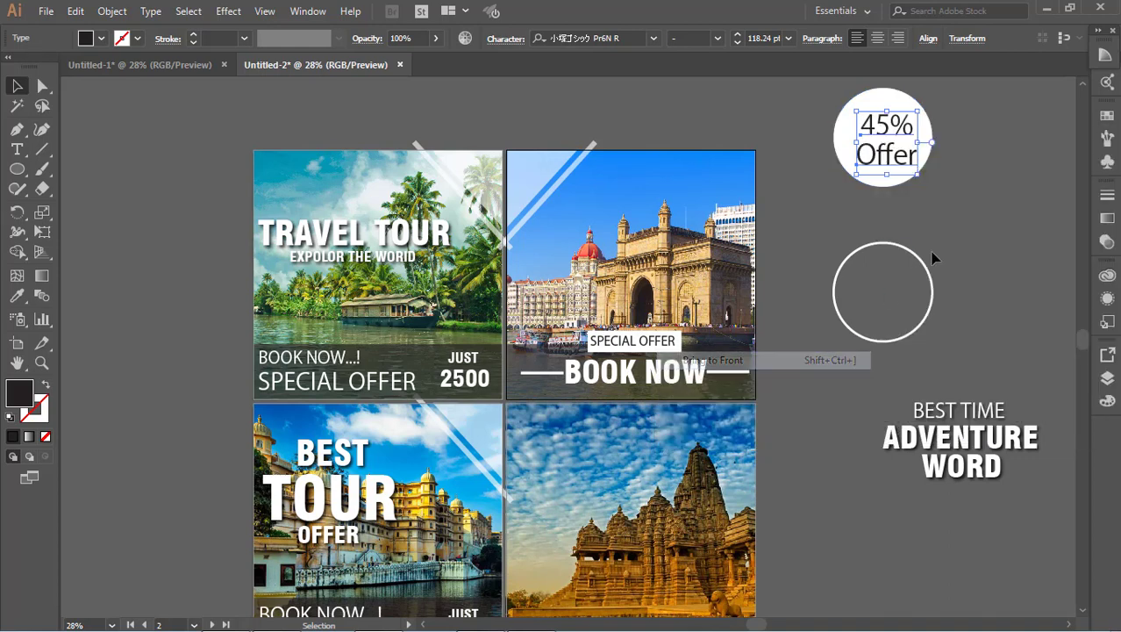
left_click_drag(857, 111, 850, 105)
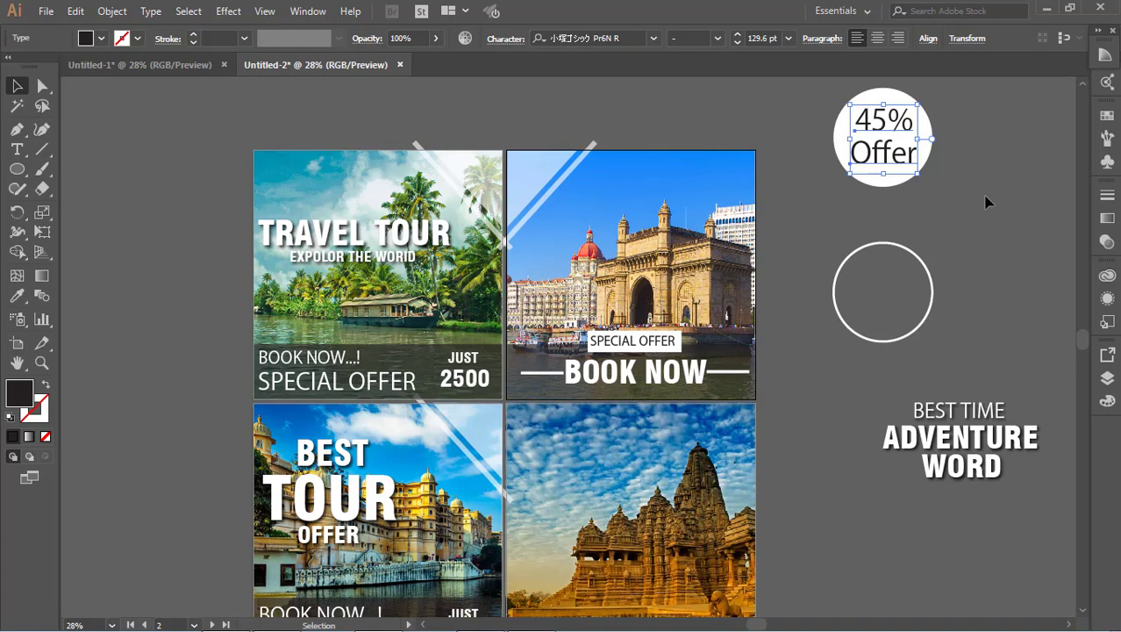
Step: Move the outlined circle around the white circle and scale it to a ring about 518 px in diameter
mouse_move(935, 295)
left_mouse_down()
mouse_move(939, 134)
mouse_move(955, 216)
left_mouse_up()
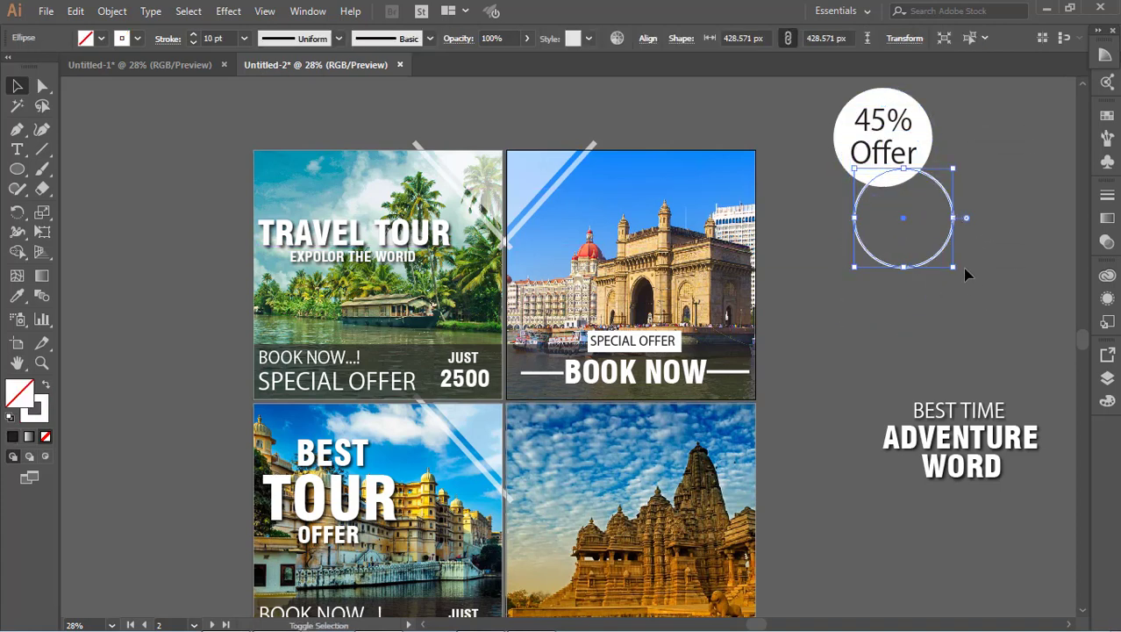
mouse_move(956, 267)
left_mouse_down()
mouse_move(981, 288)
mouse_move(937, 179)
left_mouse_up()
left_click(953, 173)
left_click(947, 158)
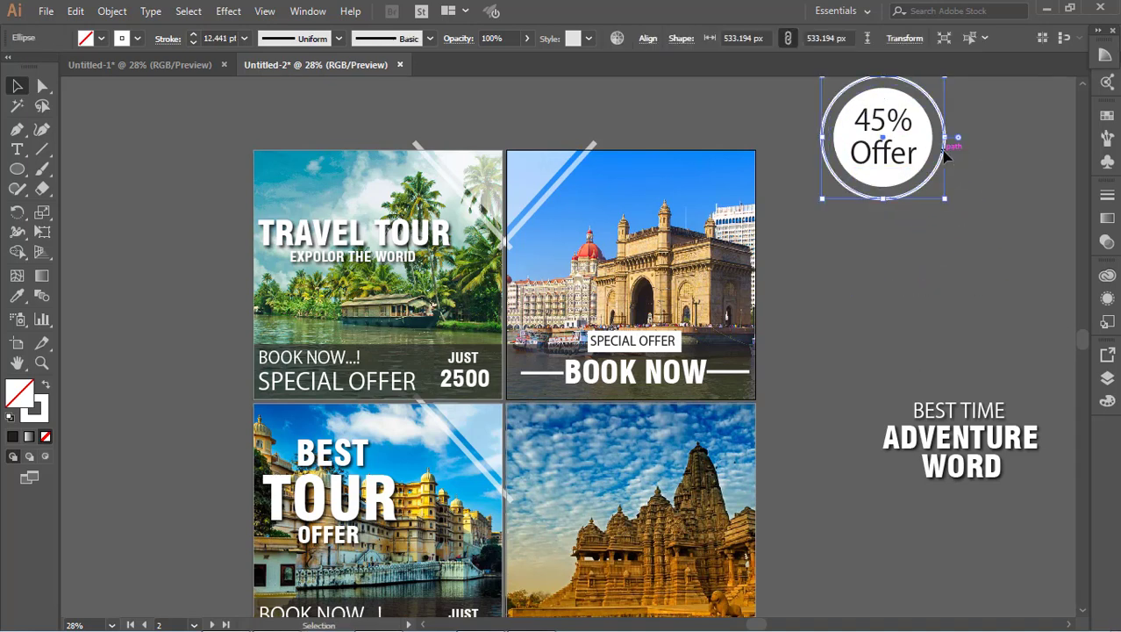
scroll(956, 193, "up", 2)
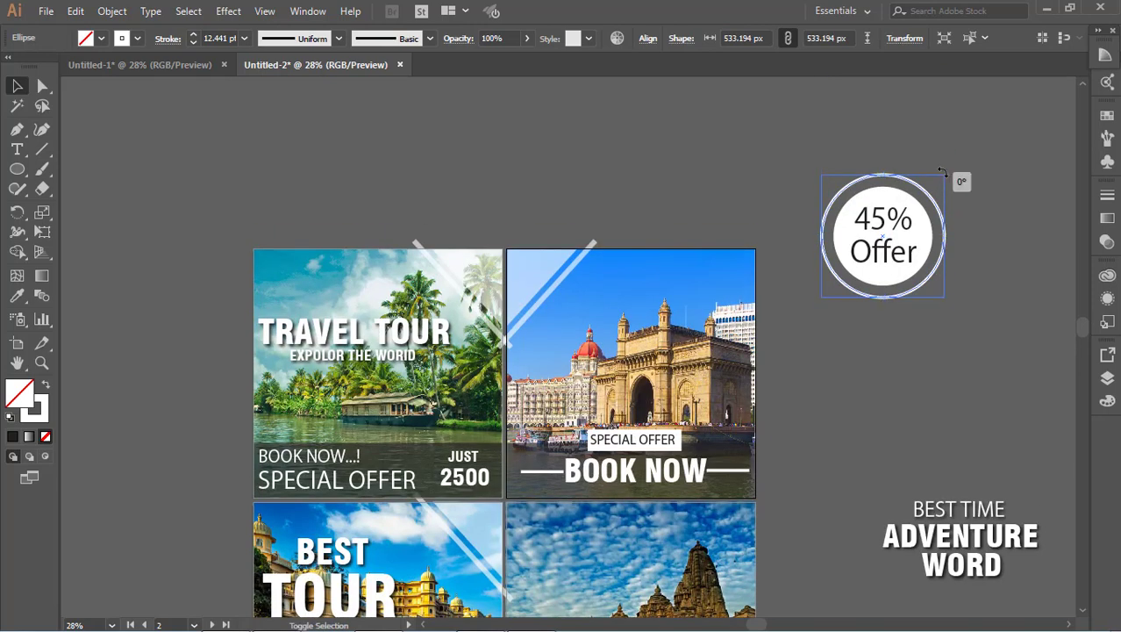
left_click_drag(945, 174, 941, 178)
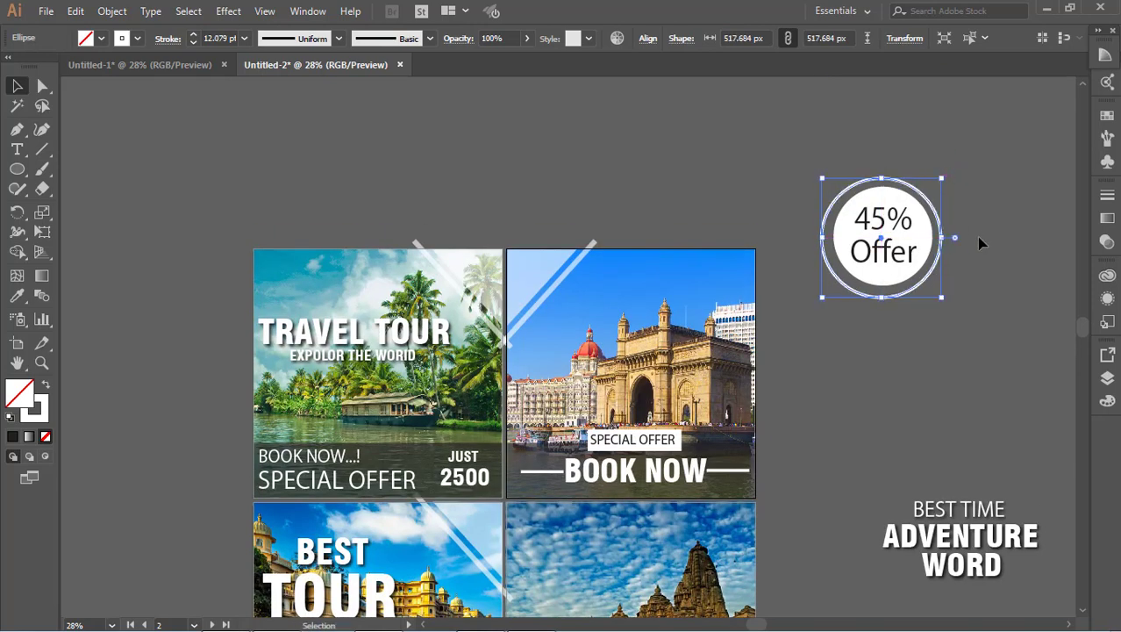
Step: Nudge the outer ring right and up until it is evenly spaced around the solid white circle
key("Right")
key("Right")
key("Right")
key("Right")
key("Up")
key("Up")
key("Up")
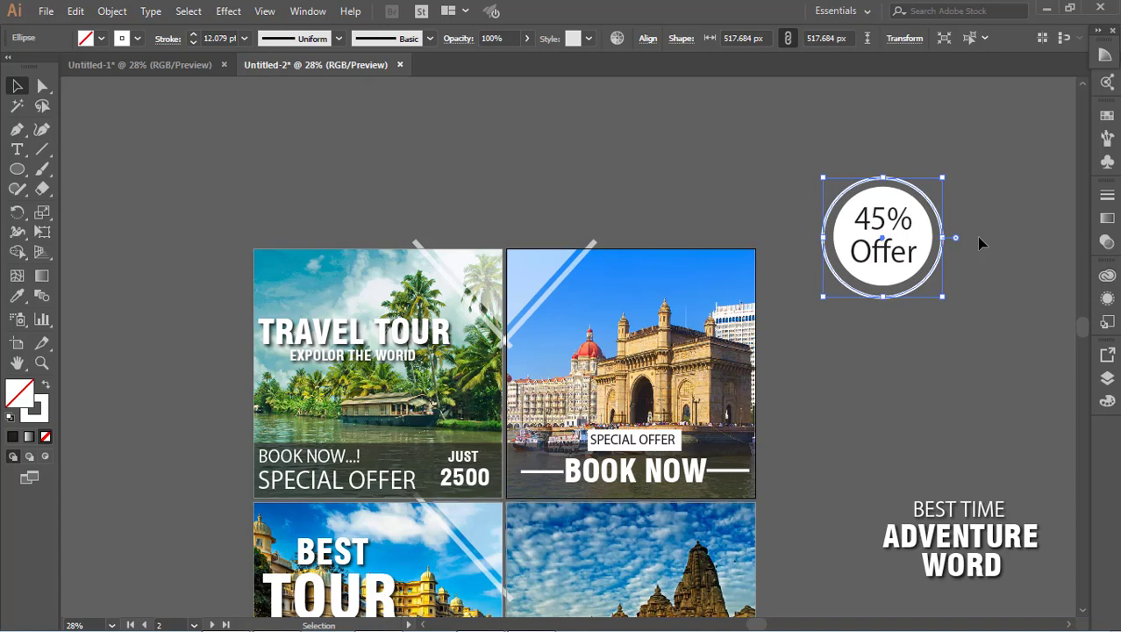
key("Up")
key("Up")
key("Right")
key("Right")
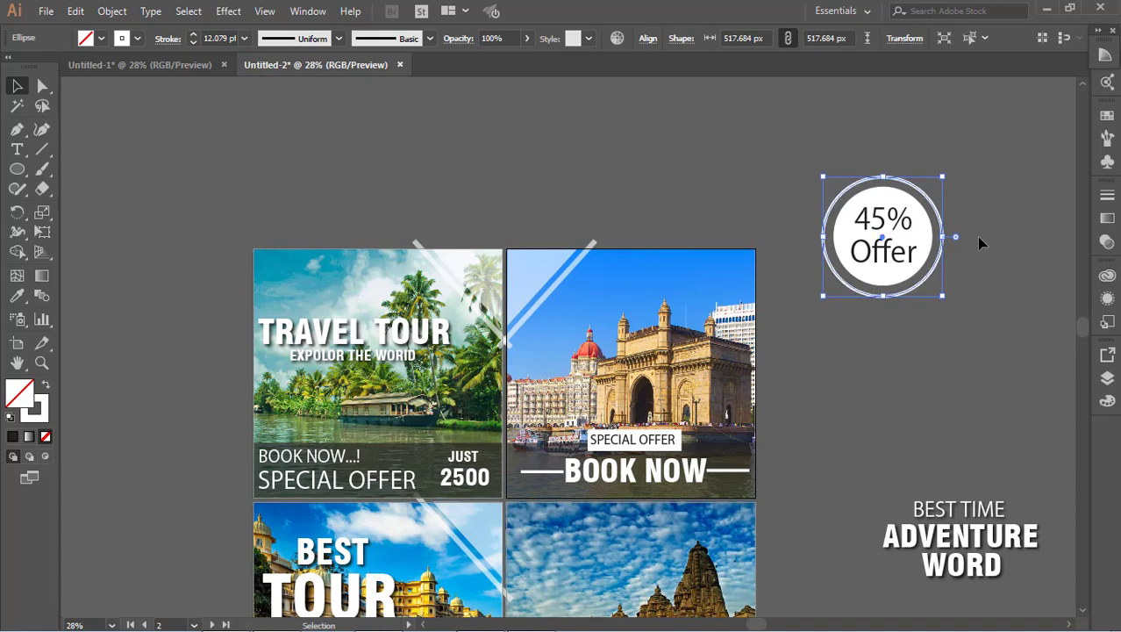
left_click(976, 236)
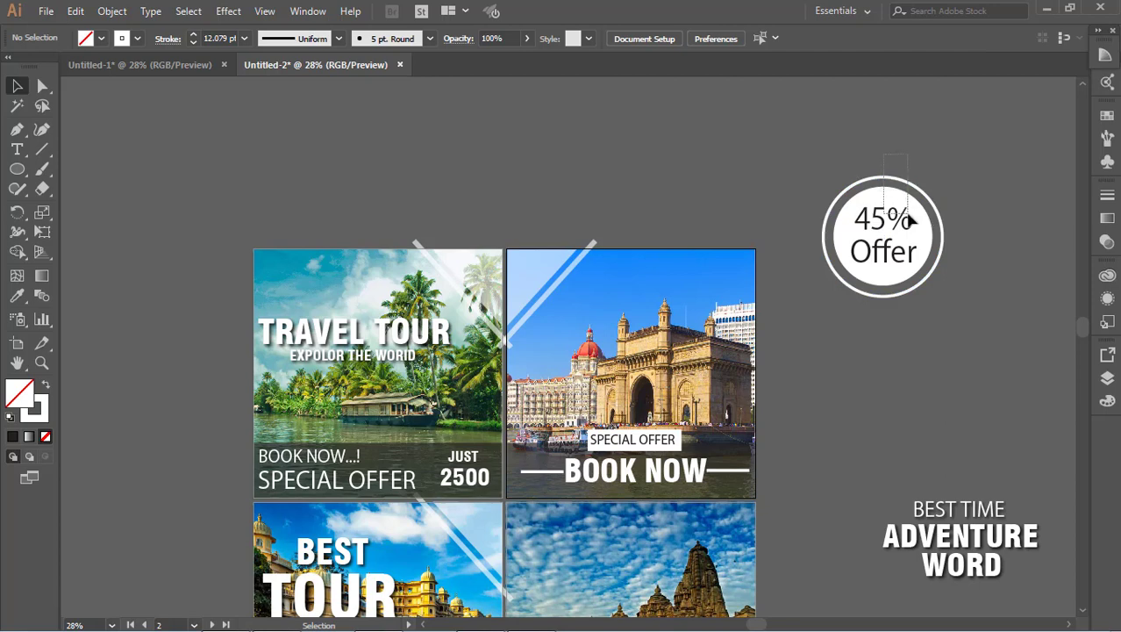
Step: Align the ring, white circle and 45% Offer text to a common horizontal center
left_click(907, 216)
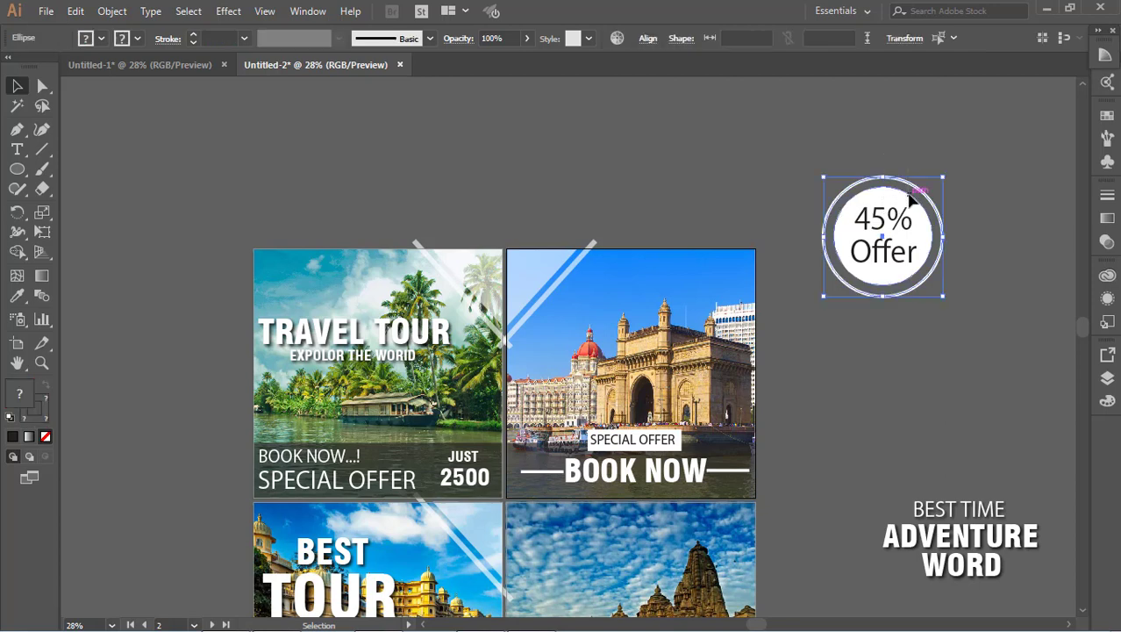
left_click(1067, 192)
left_click_drag(874, 138, 929, 341)
left_click(551, 40)
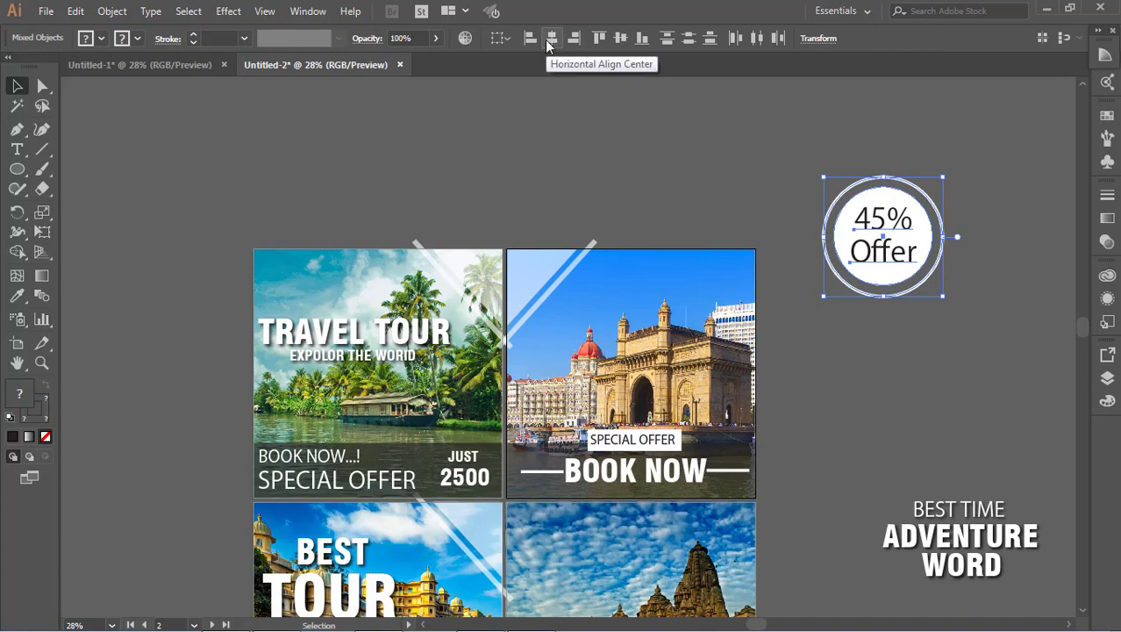
scroll(999, 243, "up", 3)
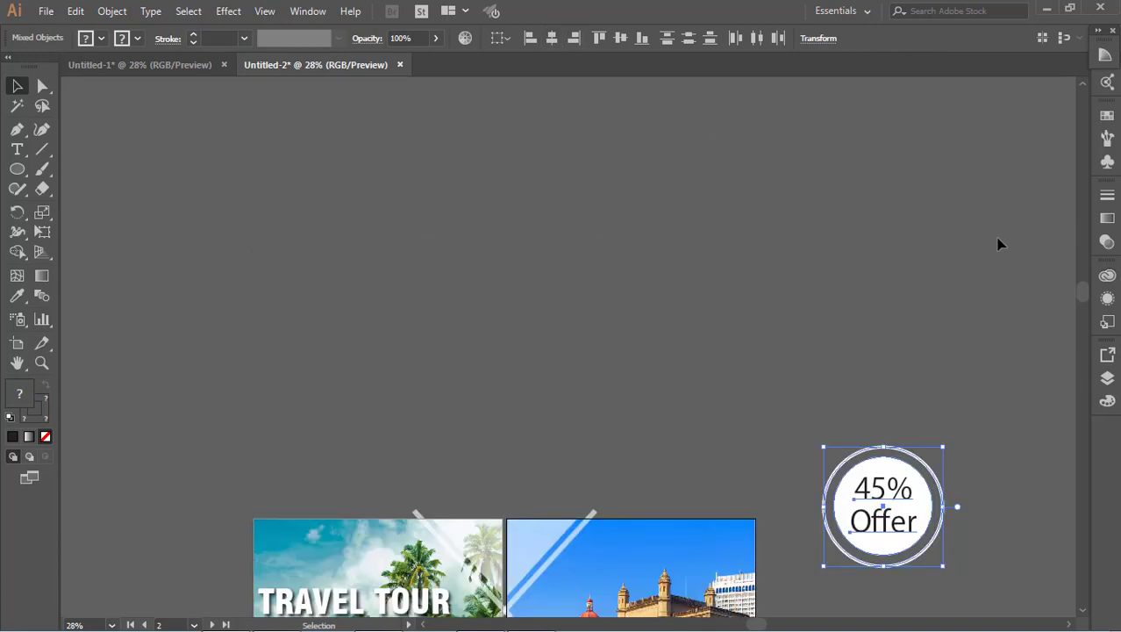
scroll(968, 280, "down", 5)
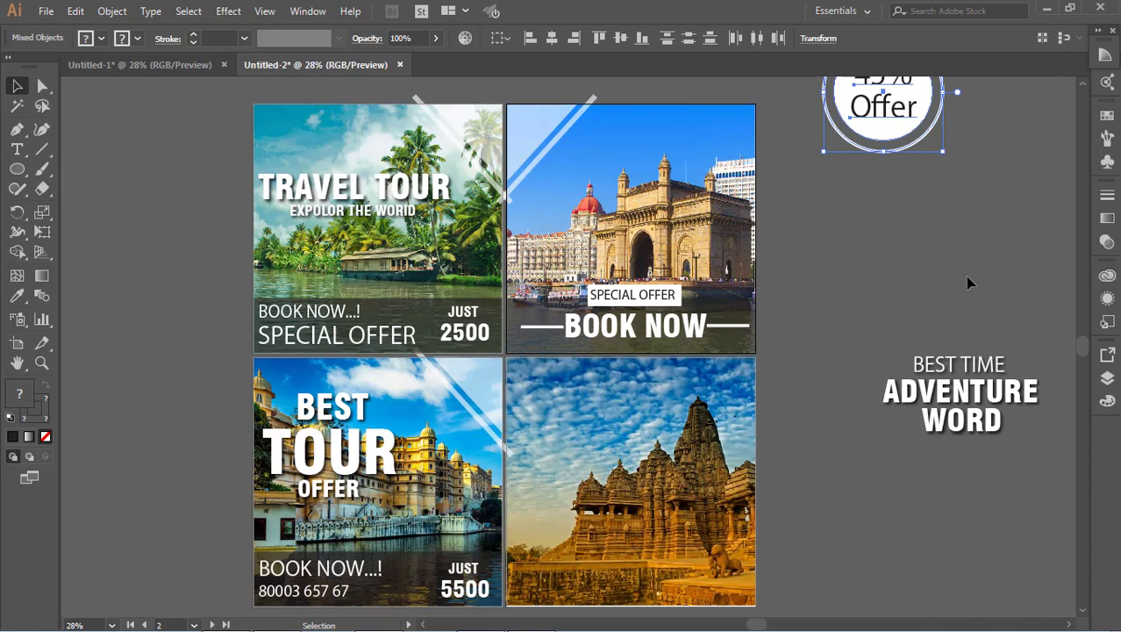
left_click(965, 276)
scroll(965, 277, "up", 2)
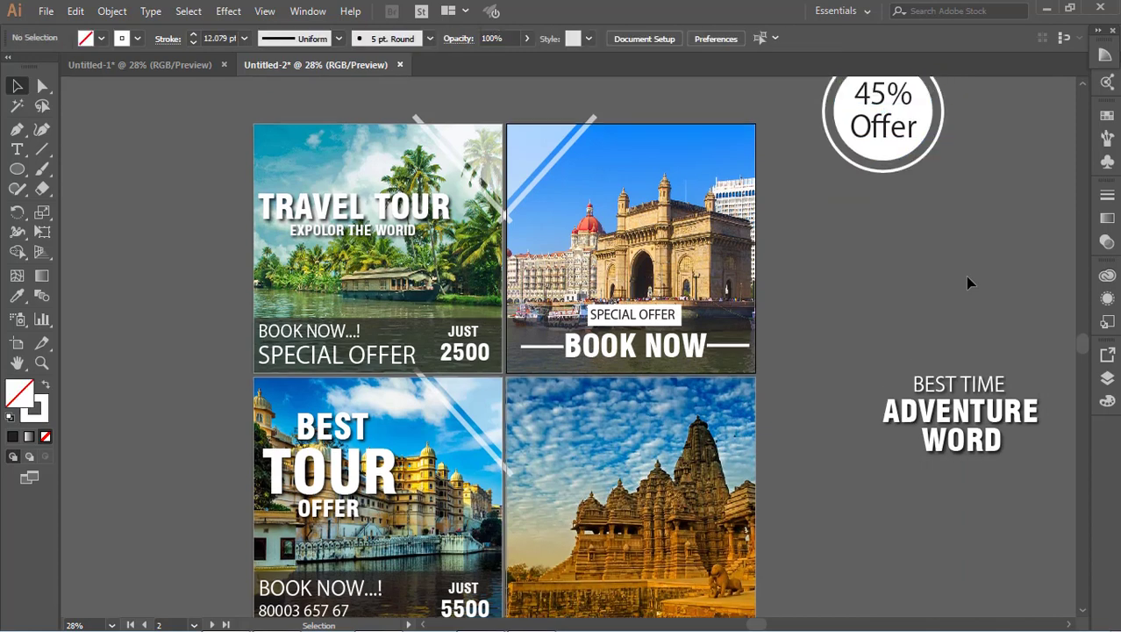
Step: Apply a Multiply drop shadow to both badge circles with 75% opacity, 7 px X and Y offsets and 5 px blur
left_click(931, 238)
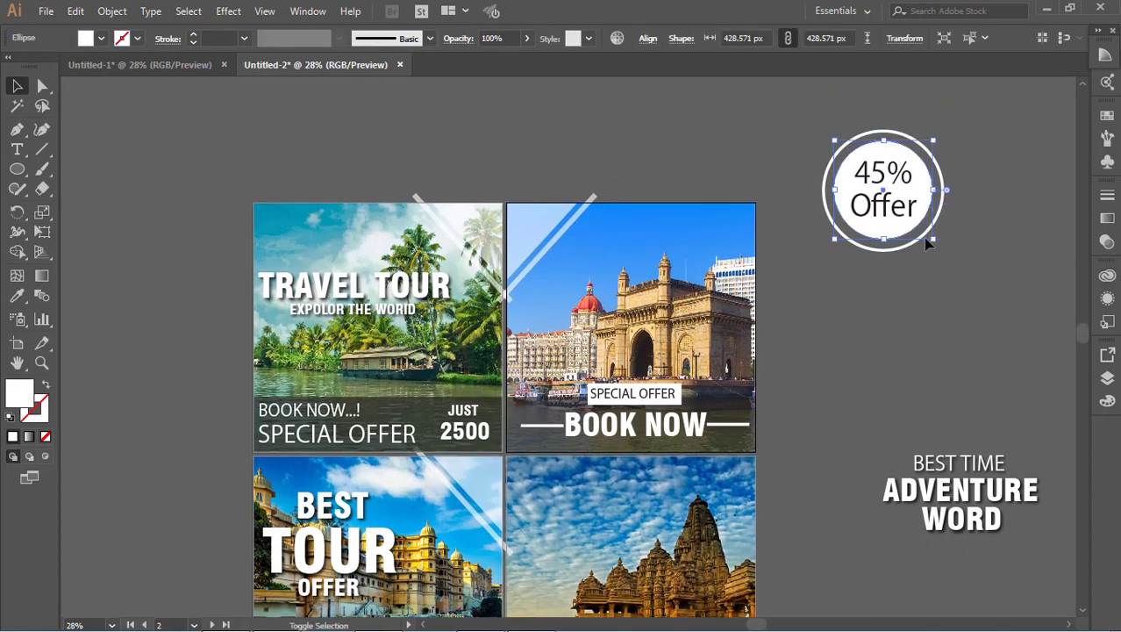
left_click(926, 241, "shift")
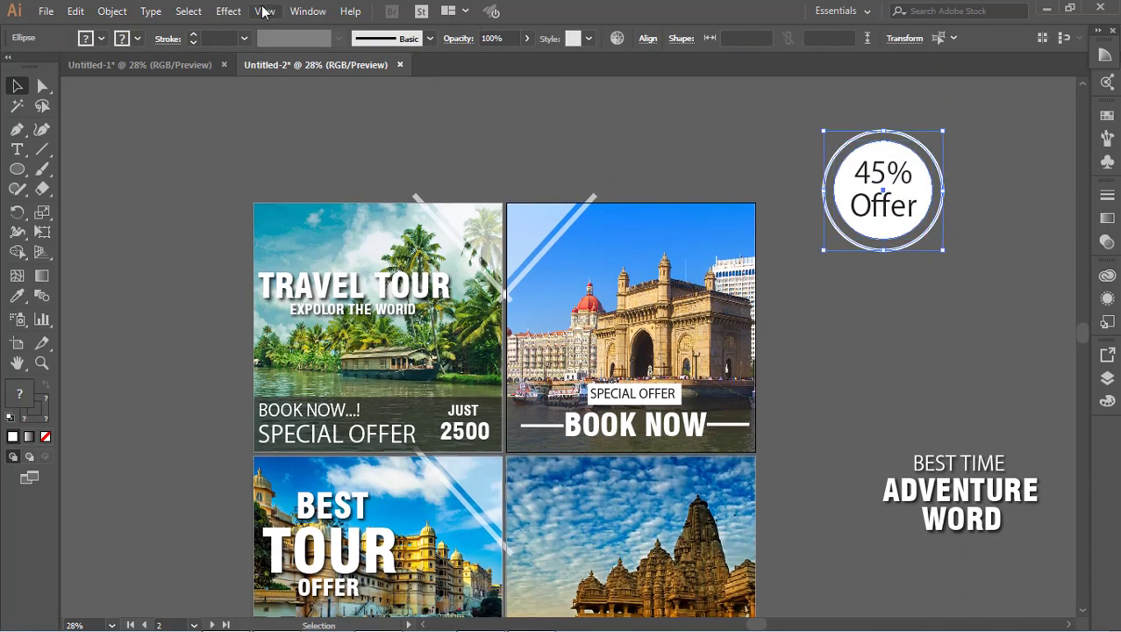
left_click(229, 11)
mouse_move(349, 207)
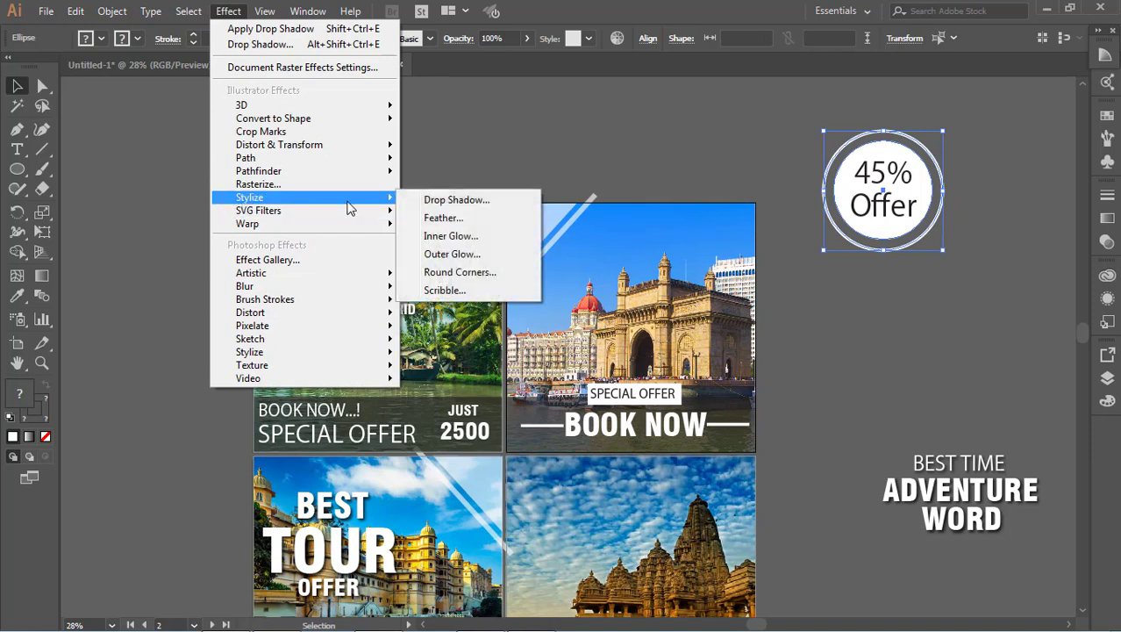
left_click(478, 201)
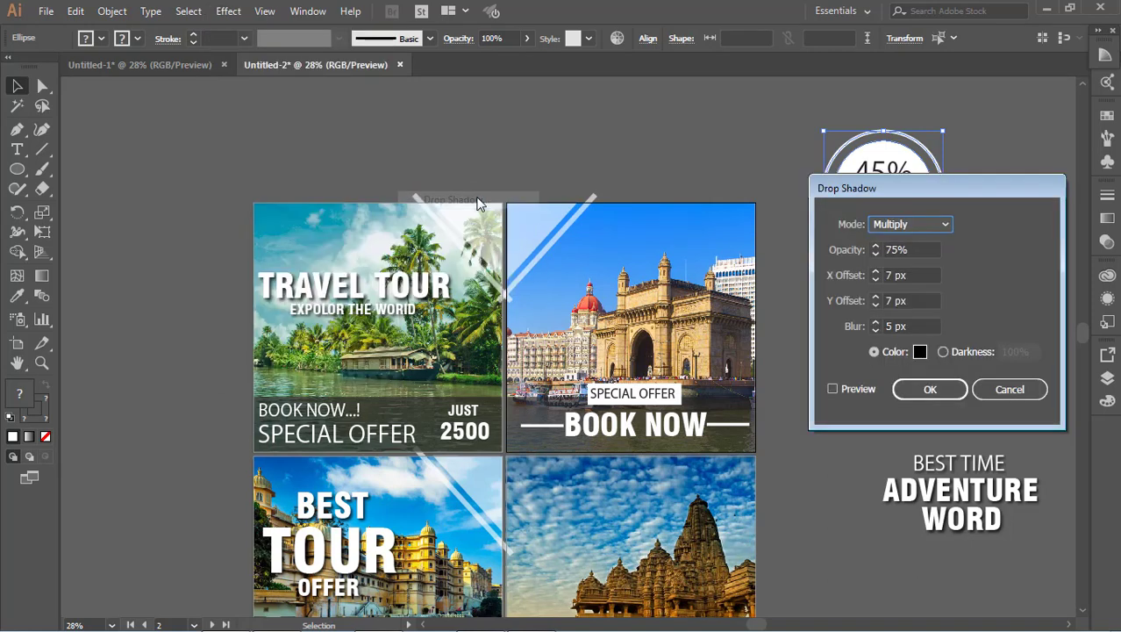
left_click(869, 395)
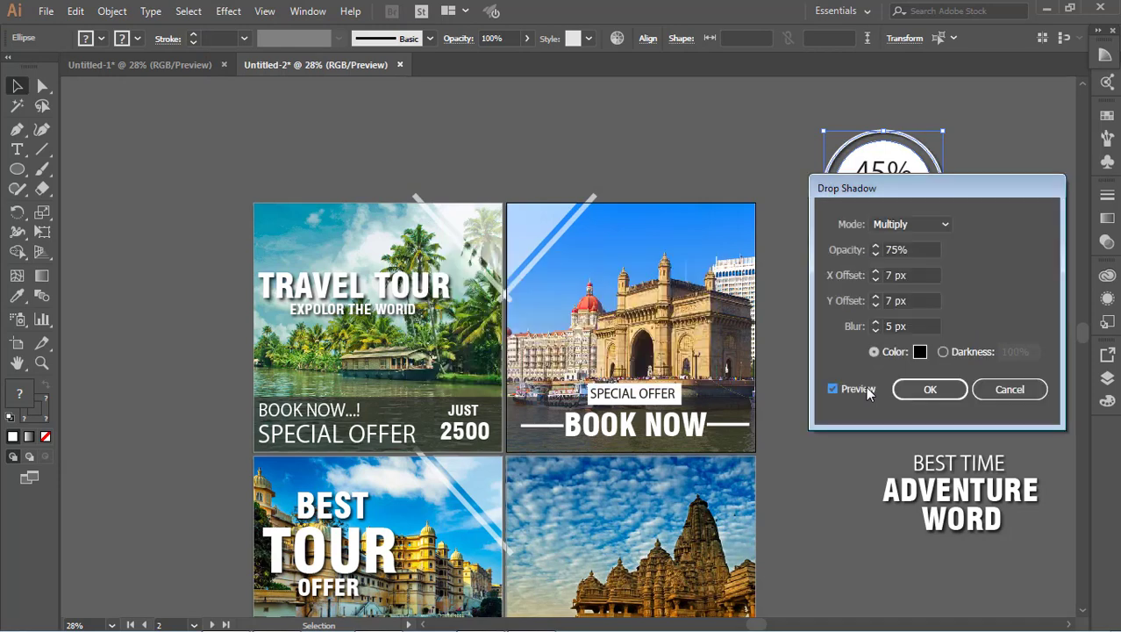
left_click(929, 389)
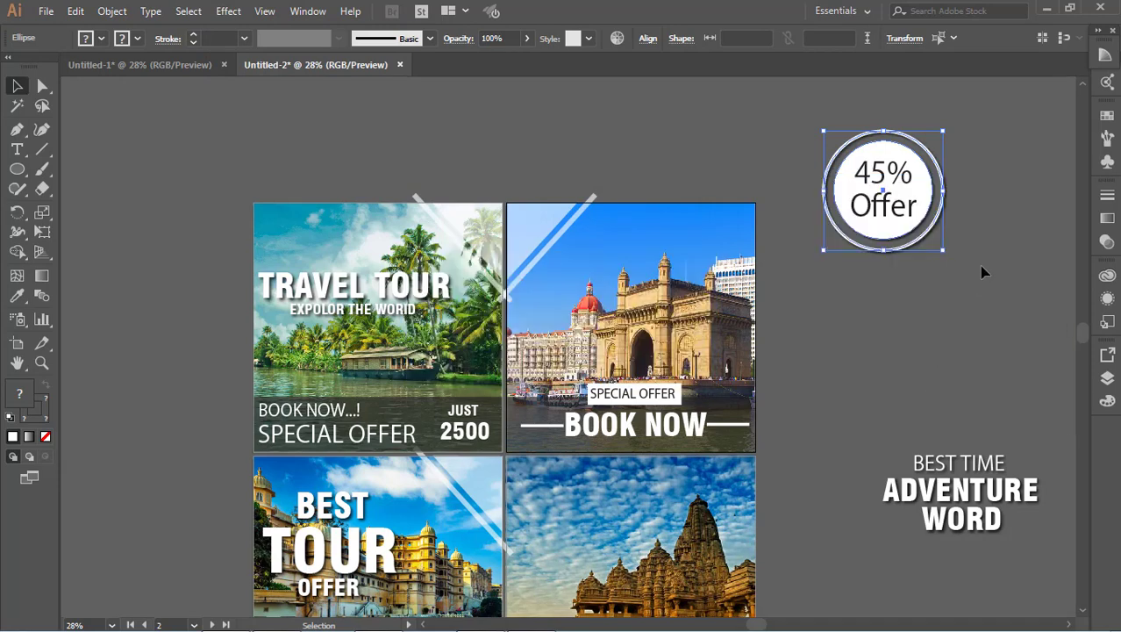
Step: Scale the whole 45% Offer badge down to about 368 px and place it in the Gateway of India post's upper-right area
left_click(984, 271)
left_click(920, 230)
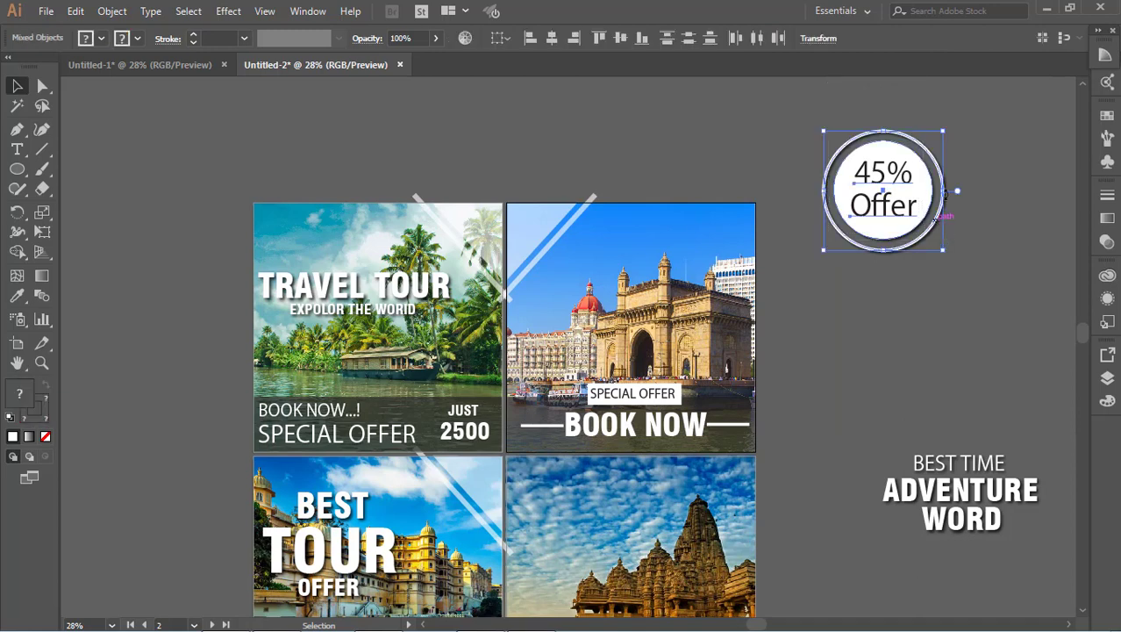
left_click_drag(946, 133, 899, 124)
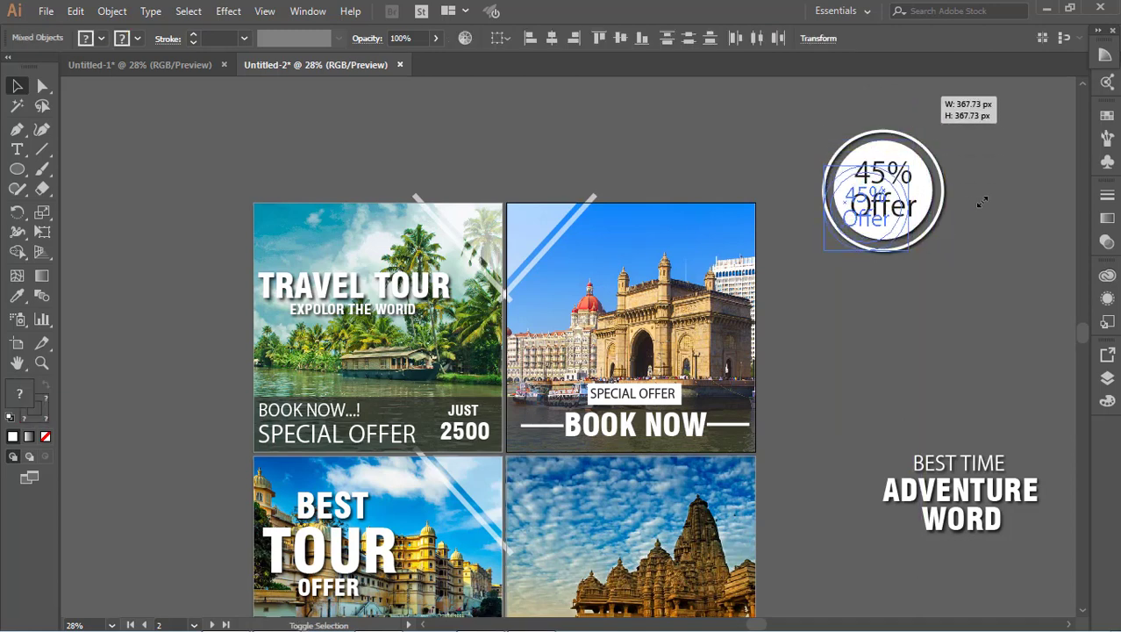
left_click_drag(983, 202, 981, 201)
left_click_drag(886, 230, 720, 290)
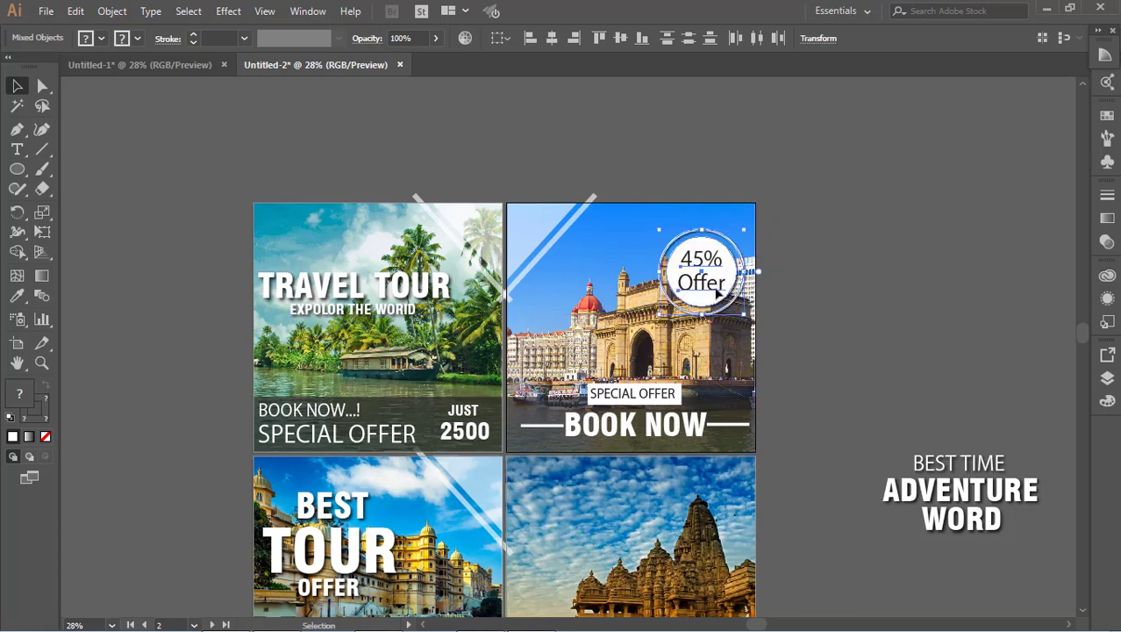
left_click(842, 288)
Step: Move the BEST TIME ADVENTURE WORD text onto the lower right part of the temple post
scroll(841, 290, "down", 2)
scroll(841, 289, "down", 5)
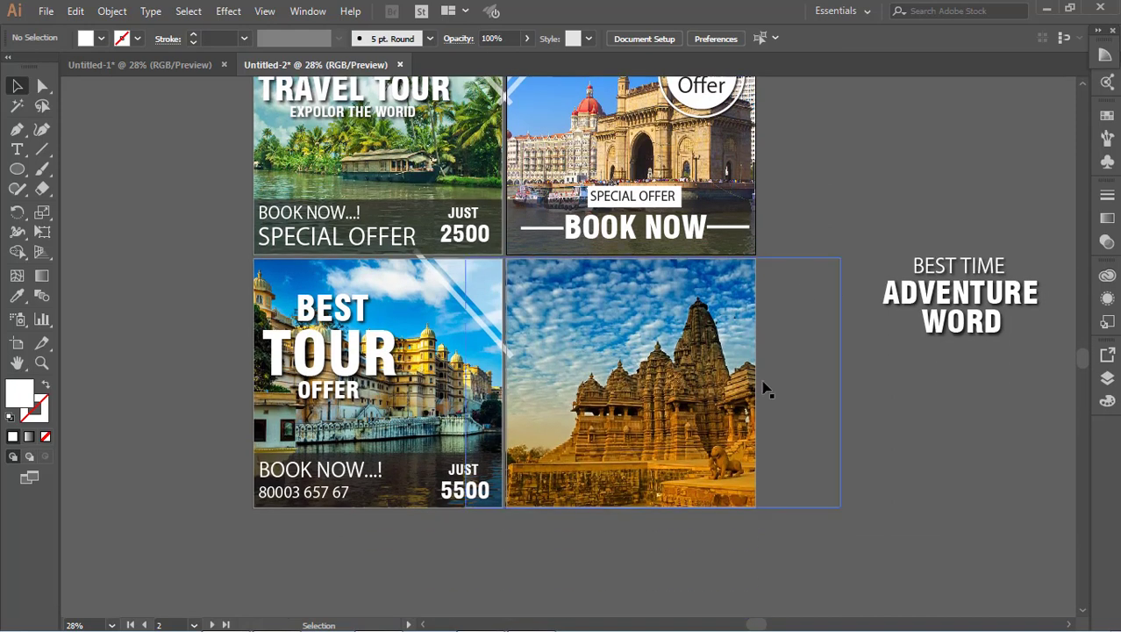
left_click(996, 266)
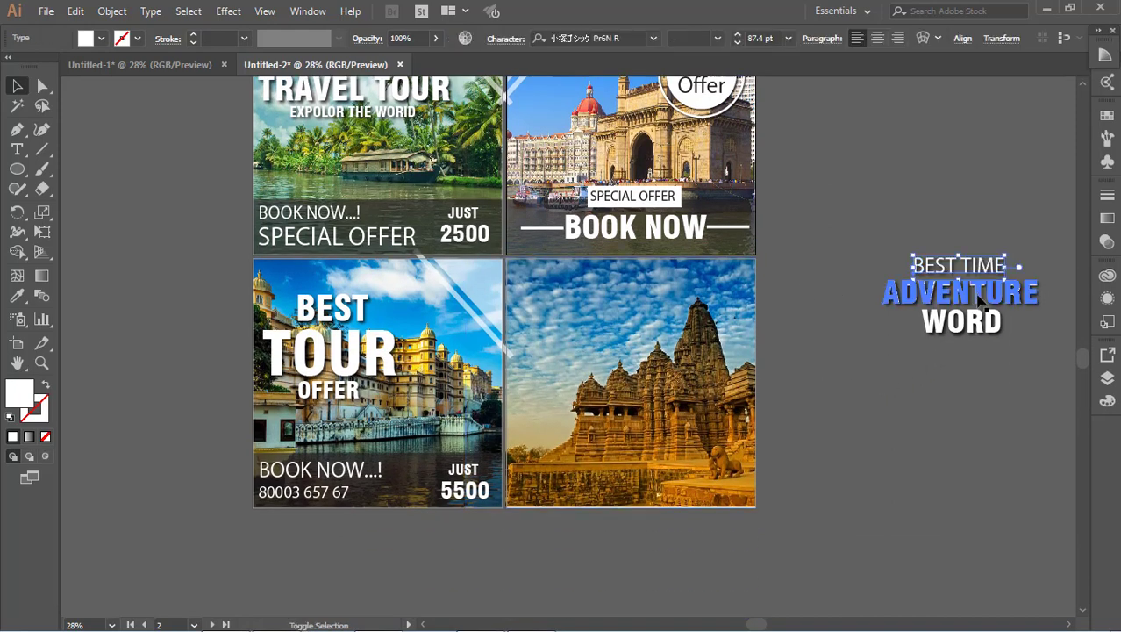
left_click_drag(996, 266, 680, 448)
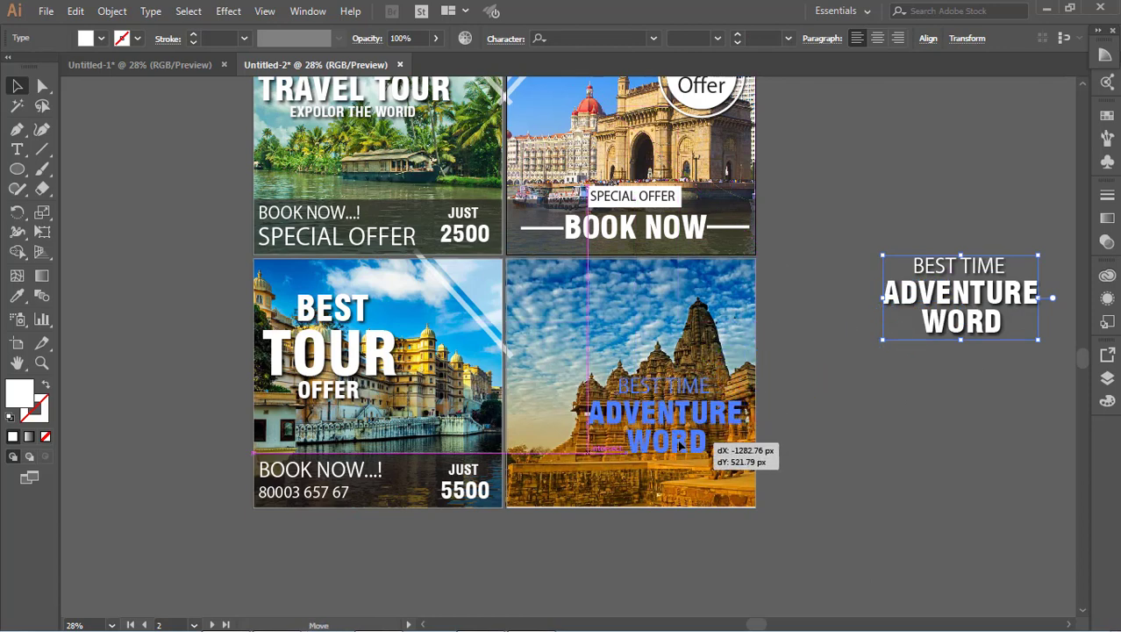
left_click(851, 423)
left_click(735, 341)
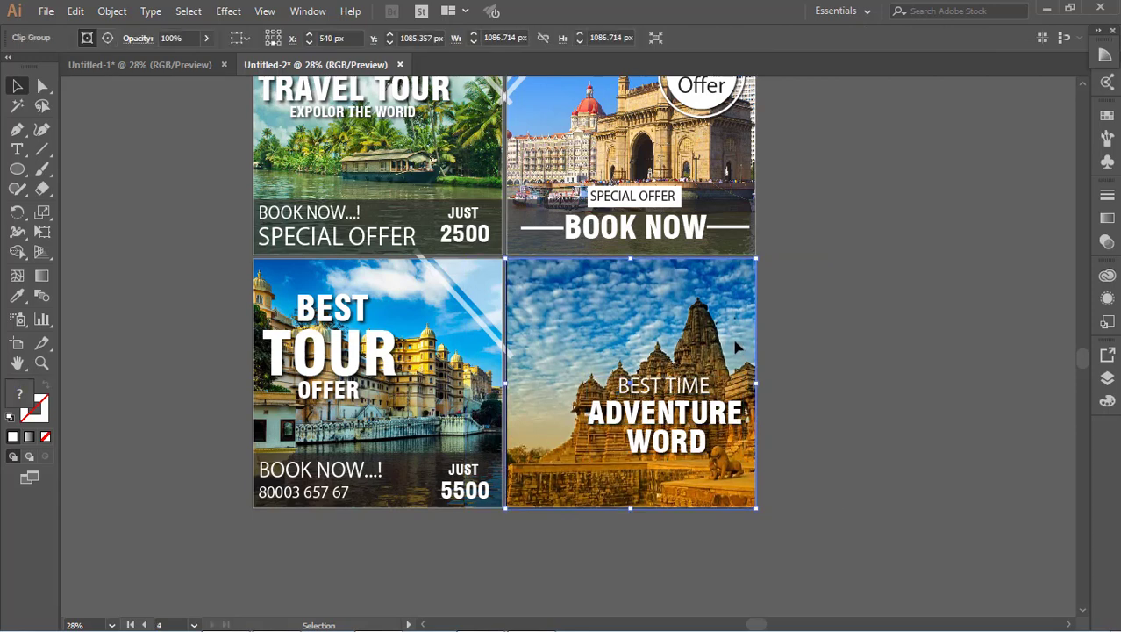
left_click(808, 321)
scroll(807, 320, "up", 2)
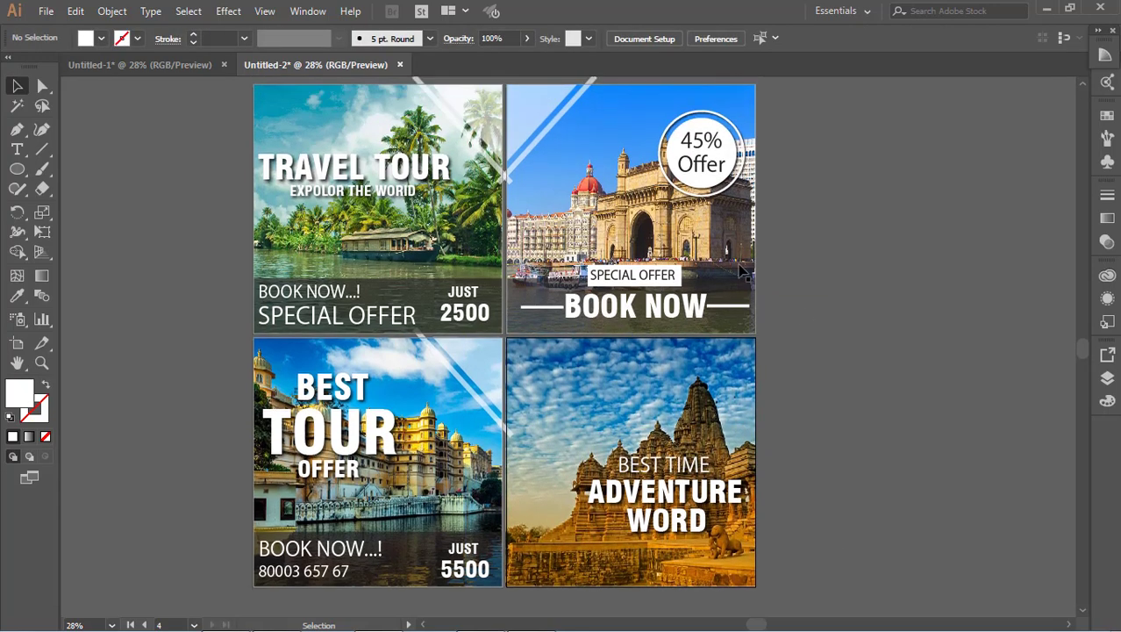
Step: Duplicate the Gateway of India post's semi-transparent corner shape onto the empty canvas and reflect the copy across the horizontal axis
left_click(543, 117)
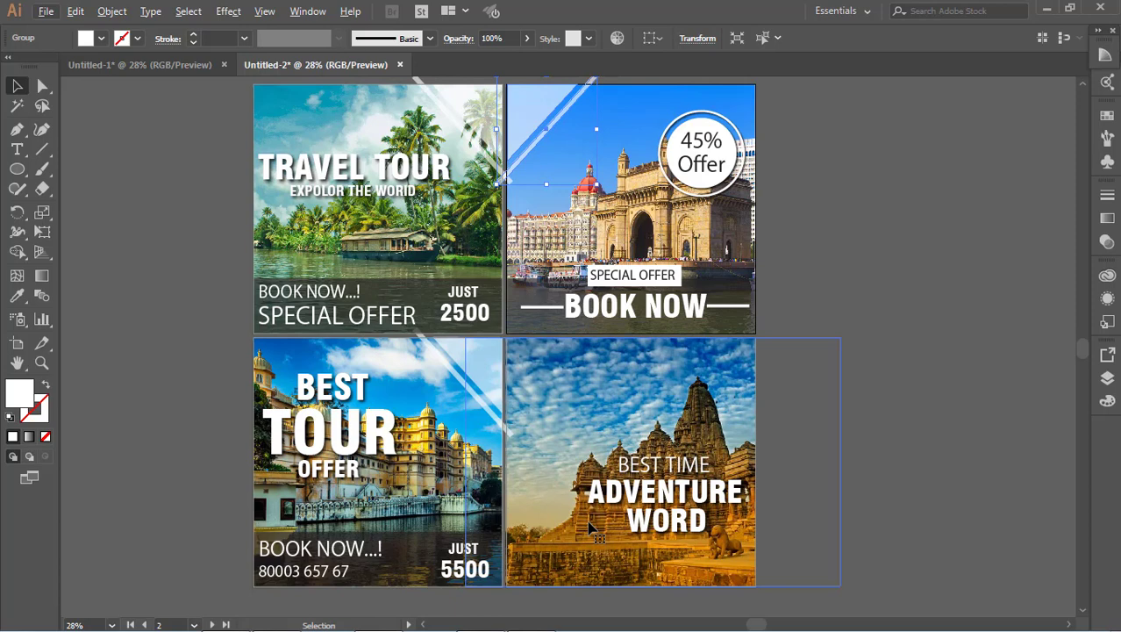
left_click(851, 303)
left_click(543, 120)
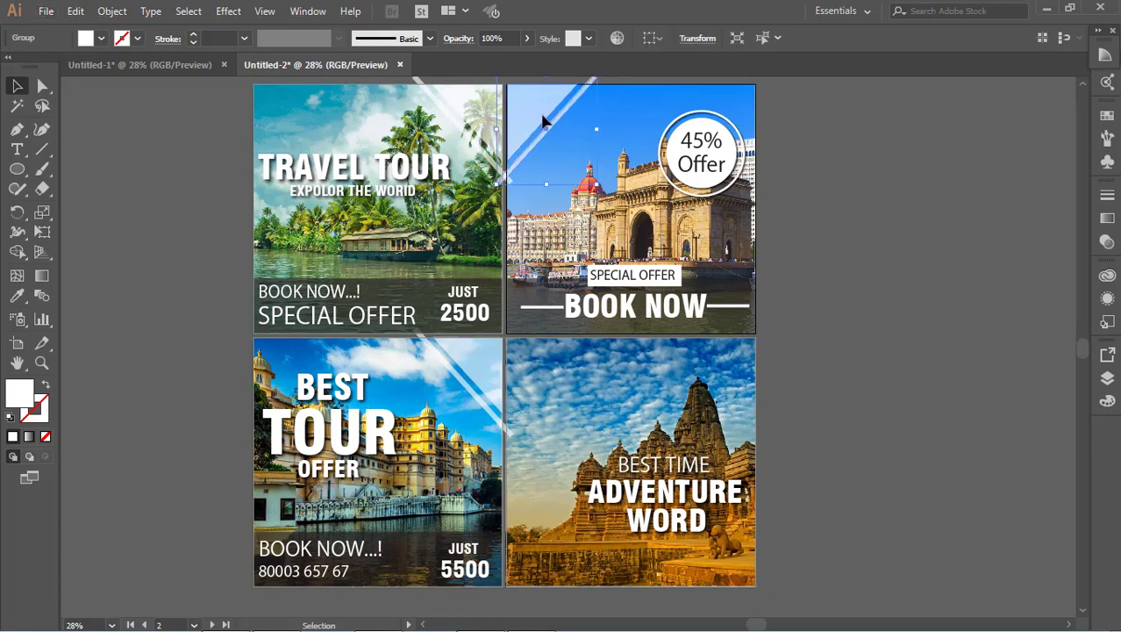
left_click_drag(541, 115, 893, 377)
right_click(894, 377)
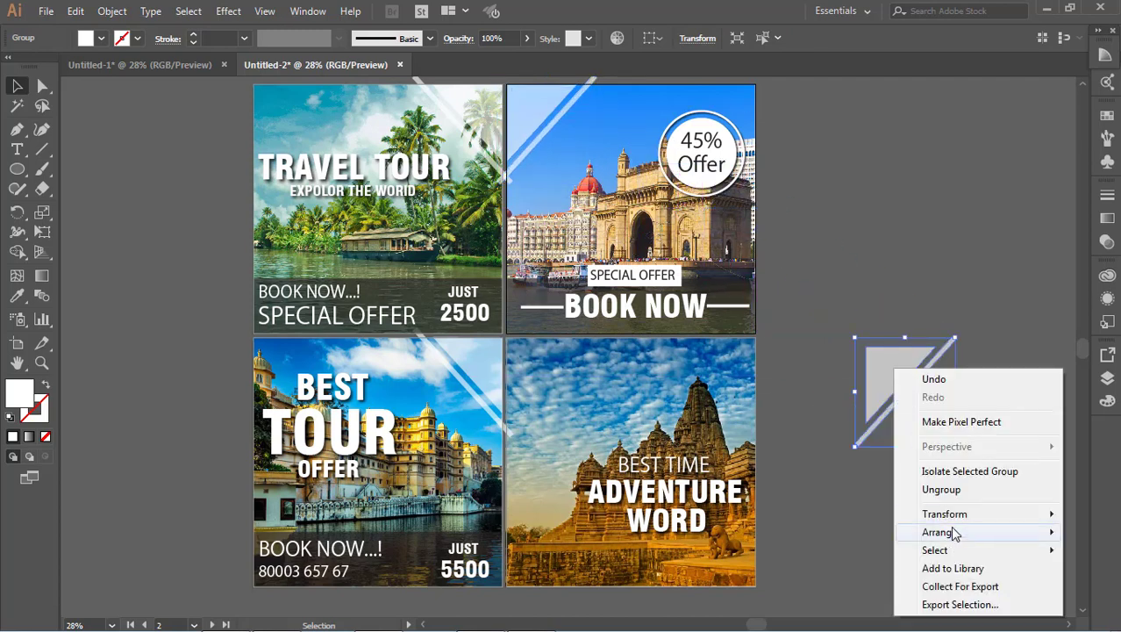
mouse_move(928, 525)
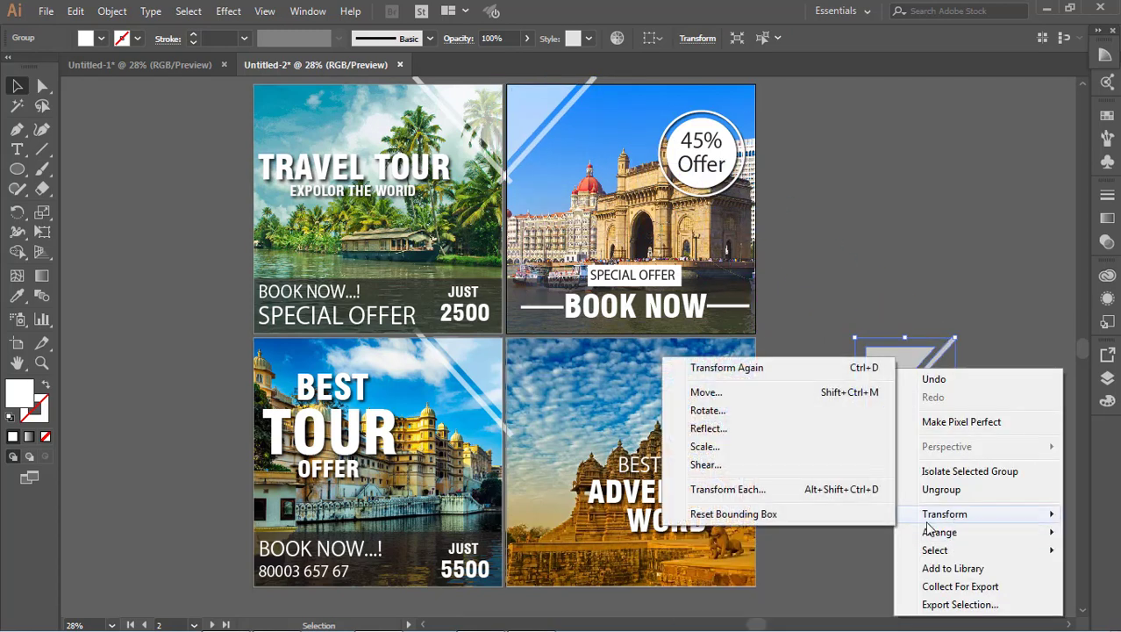
left_click(742, 429)
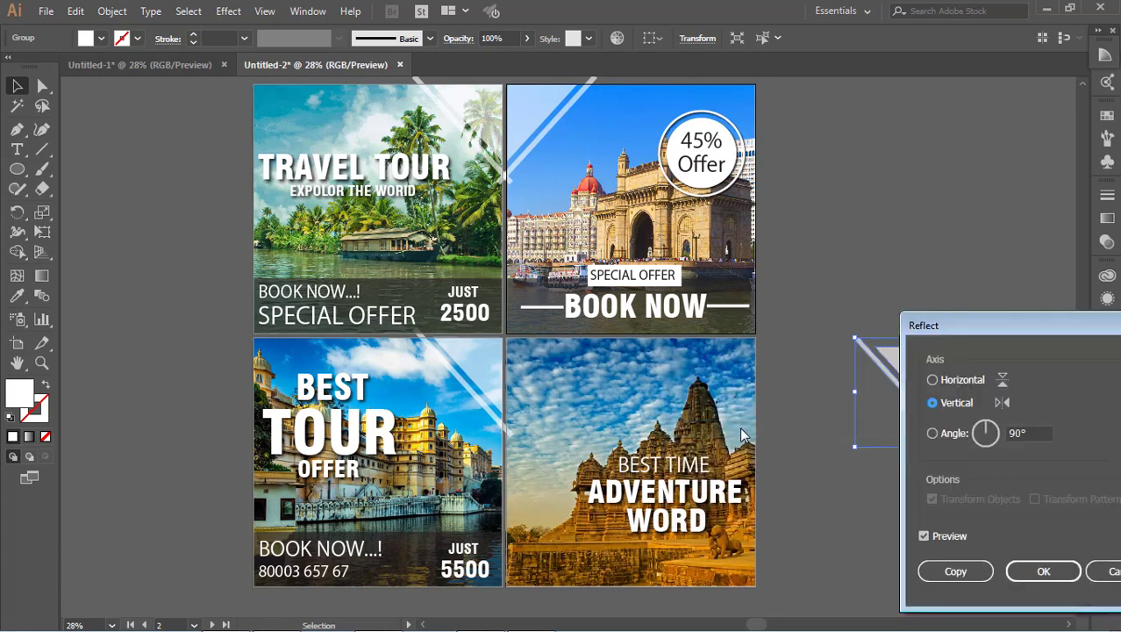
left_click(974, 382)
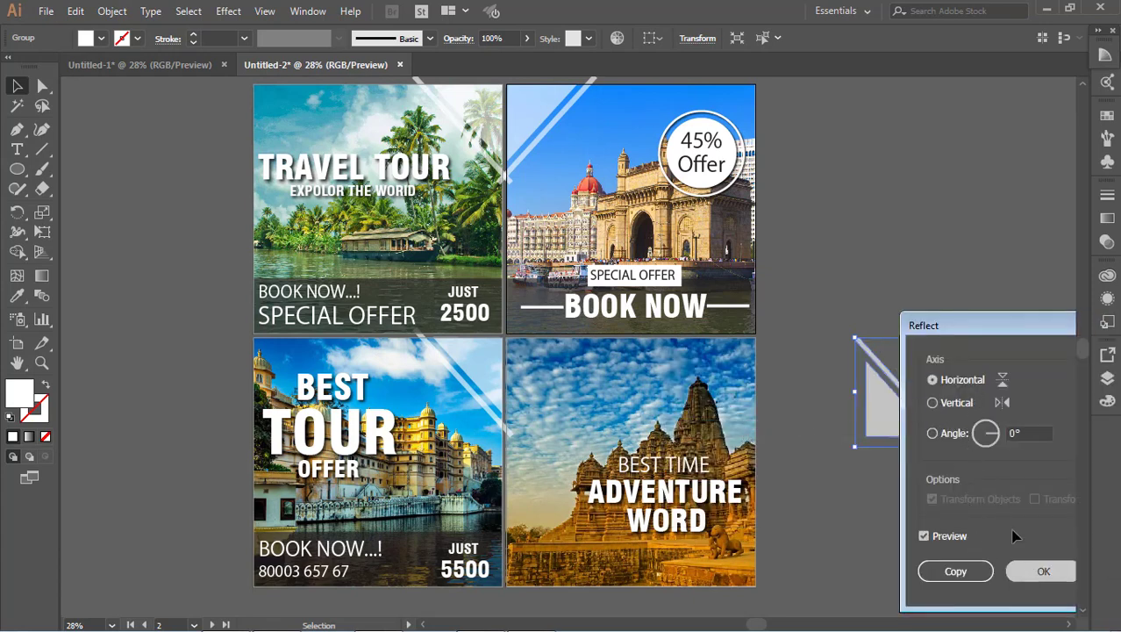
left_click(1043, 571)
Step: Place the reflected corner shape over the temple post's lower-left corner and nudge it slightly upward
left_click(984, 349)
left_click_drag(901, 425, 546, 575)
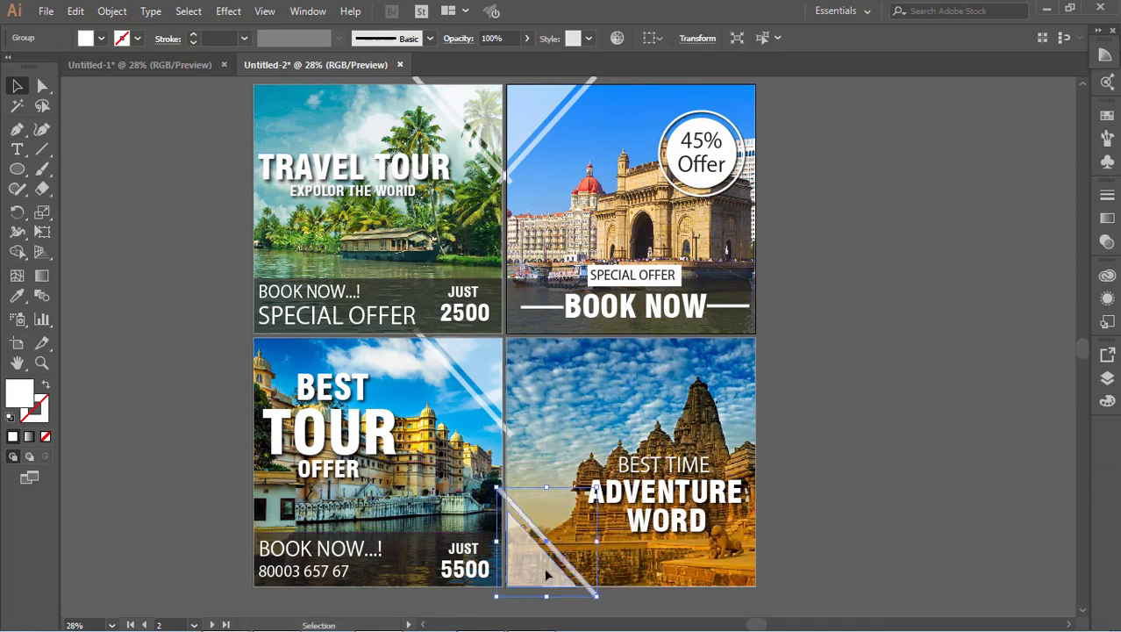
key("Up")
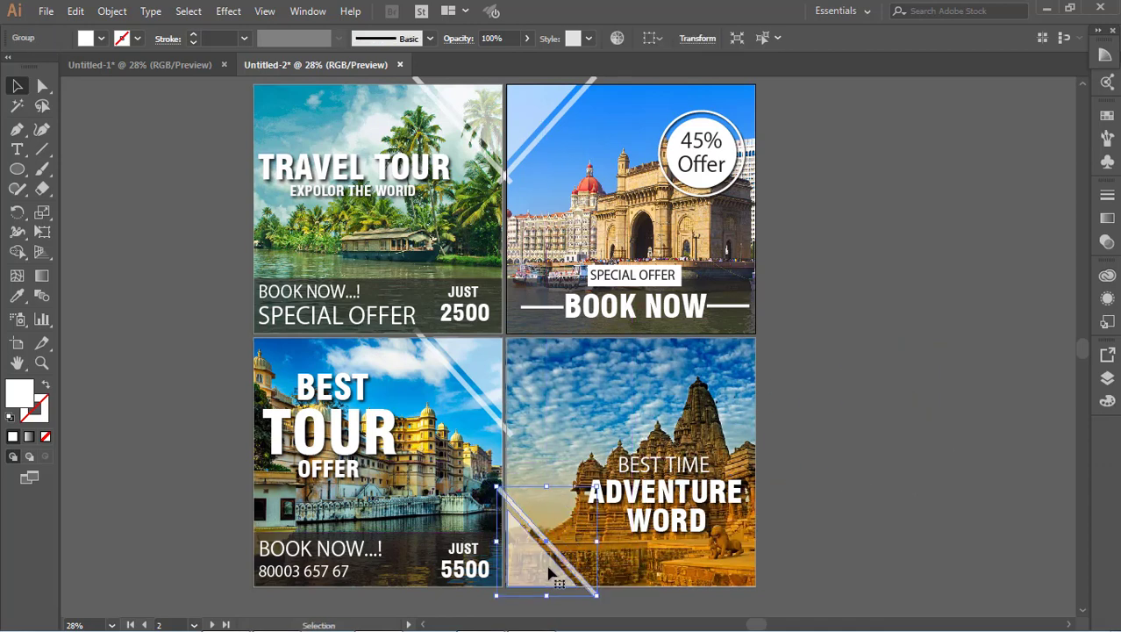
key("Up")
key("Up")
key("Up")
key("Up")
key("Up")
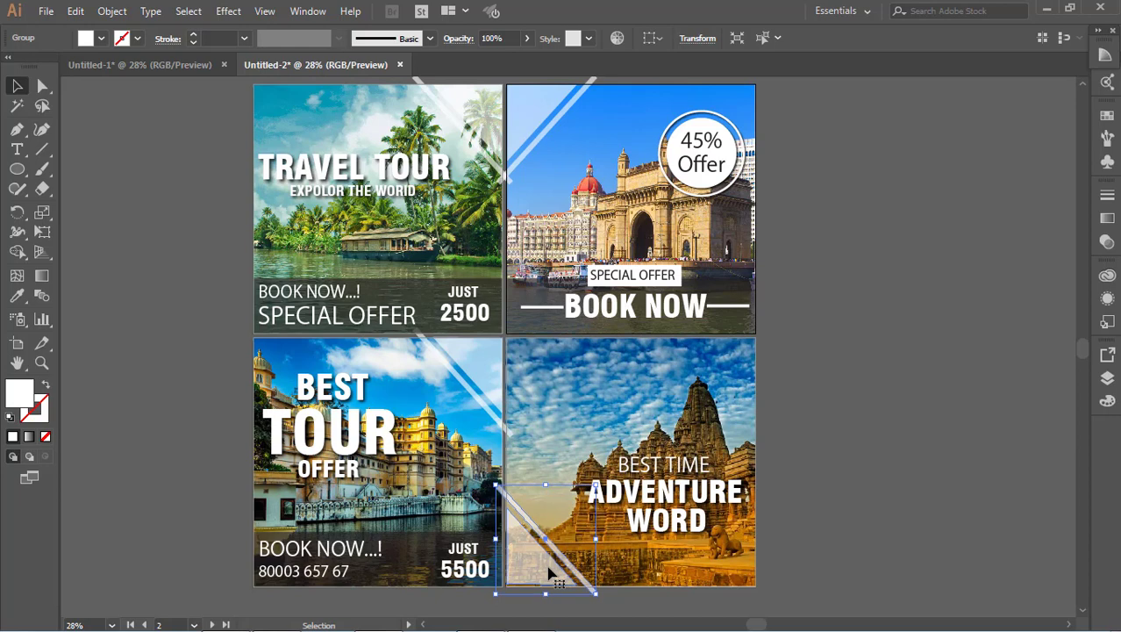
Step: Fine-tune the corner shape's vertical and horizontal position so its triangle lines up with the temple post's lower and left edges
left_click(630, 395)
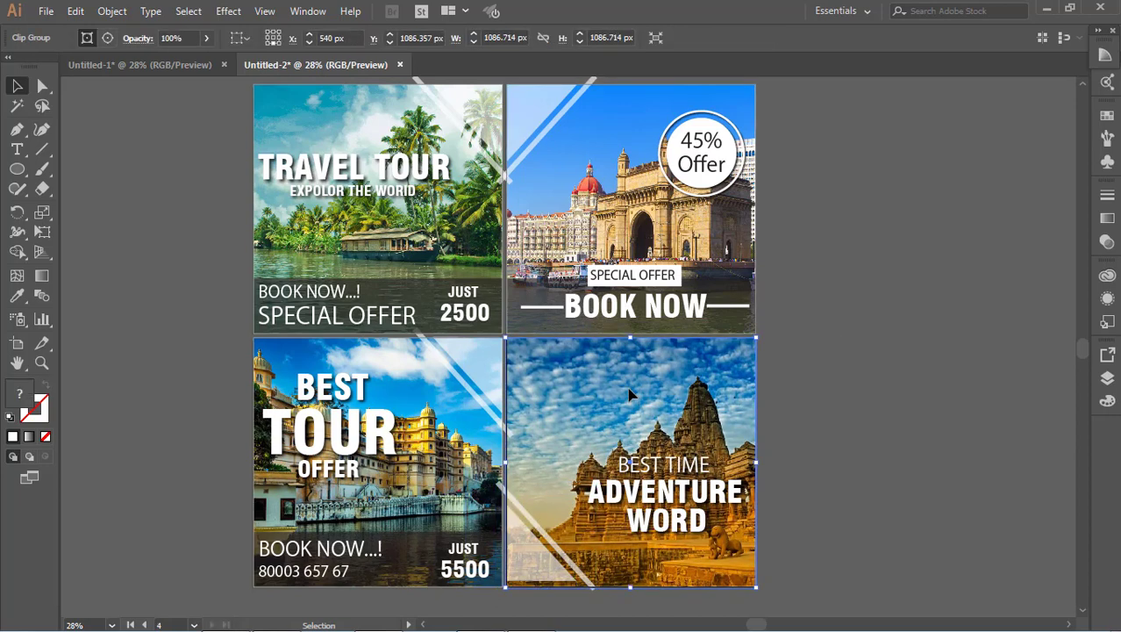
left_click_drag(537, 543, 538, 559)
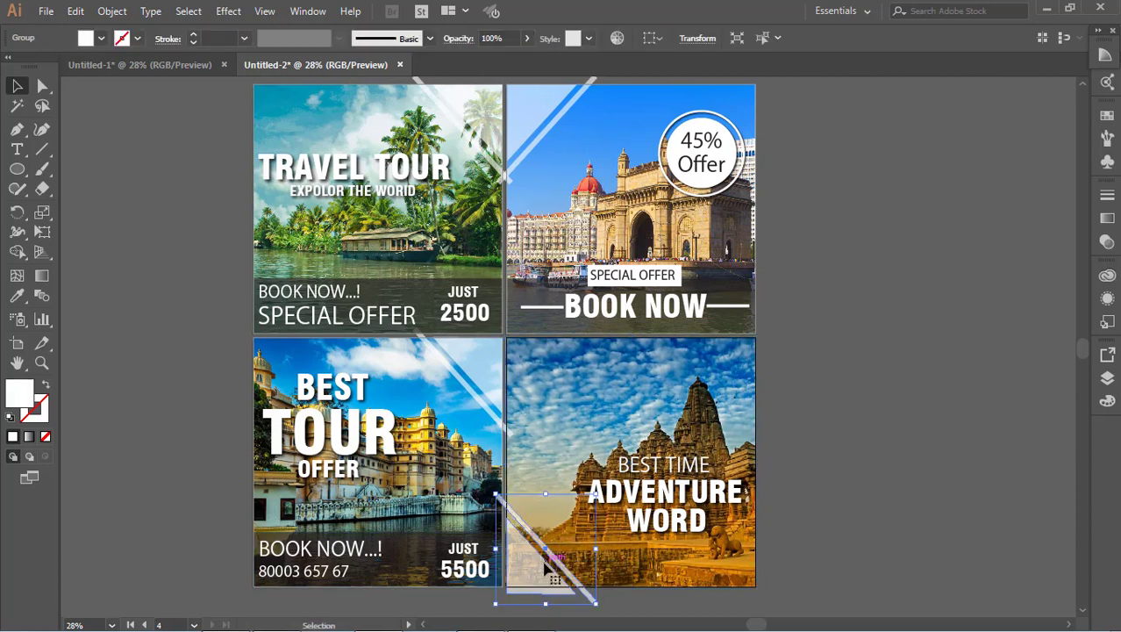
key("Up")
key("Up")
key("Up")
key("Up")
key("Up")
key("Up")
key("Up")
key("Up")
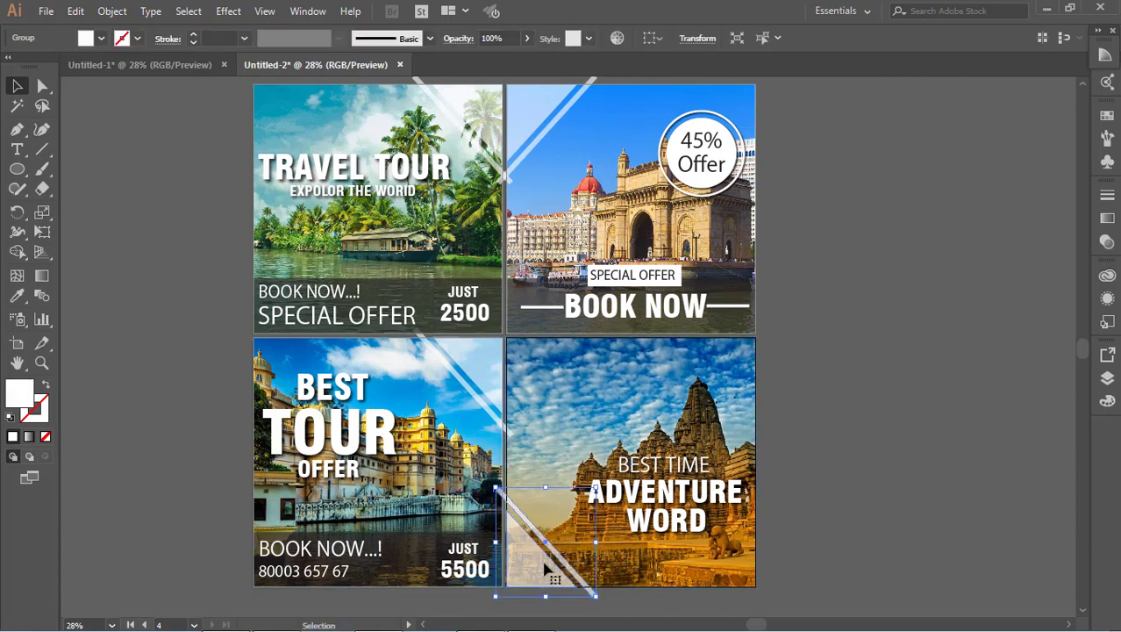
key("Left")
key("Left")
key("Left")
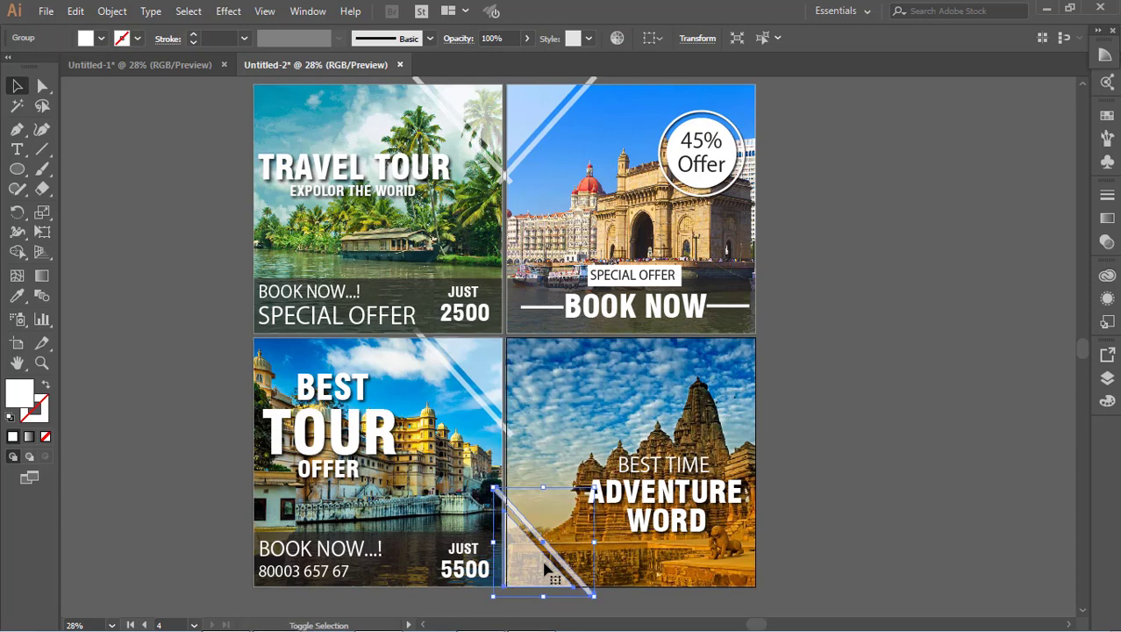
key("Right")
key("Right")
key("Right")
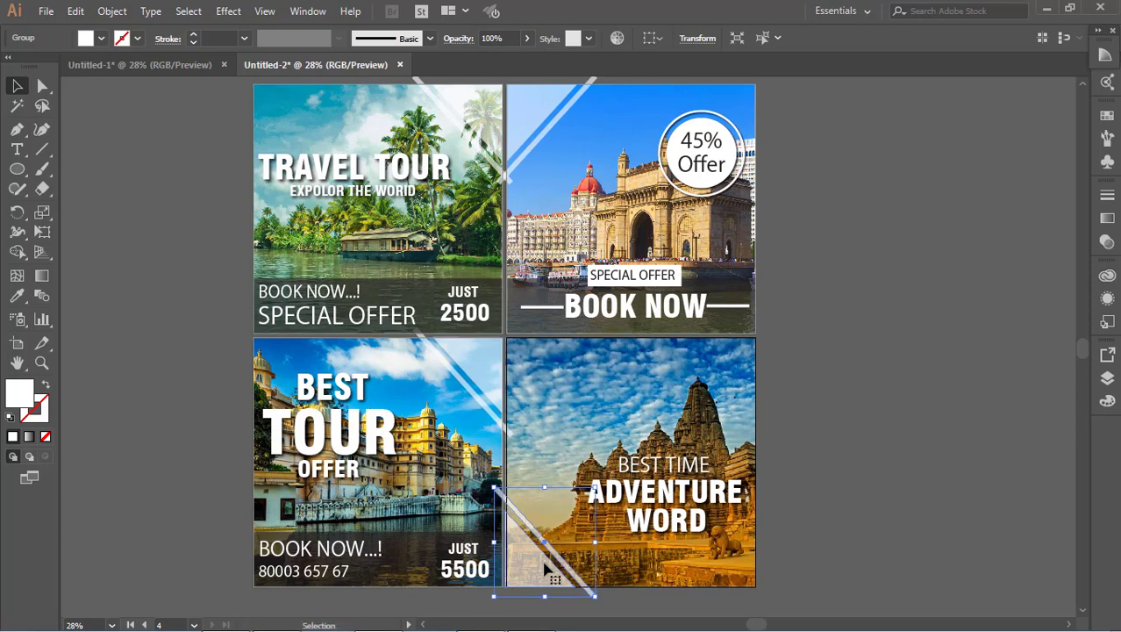
left_click(926, 487)
Step: Copy the dark band from the Gateway of India post to the temple post's upper edge and align it with the side edges
scroll(921, 484, "down", 1)
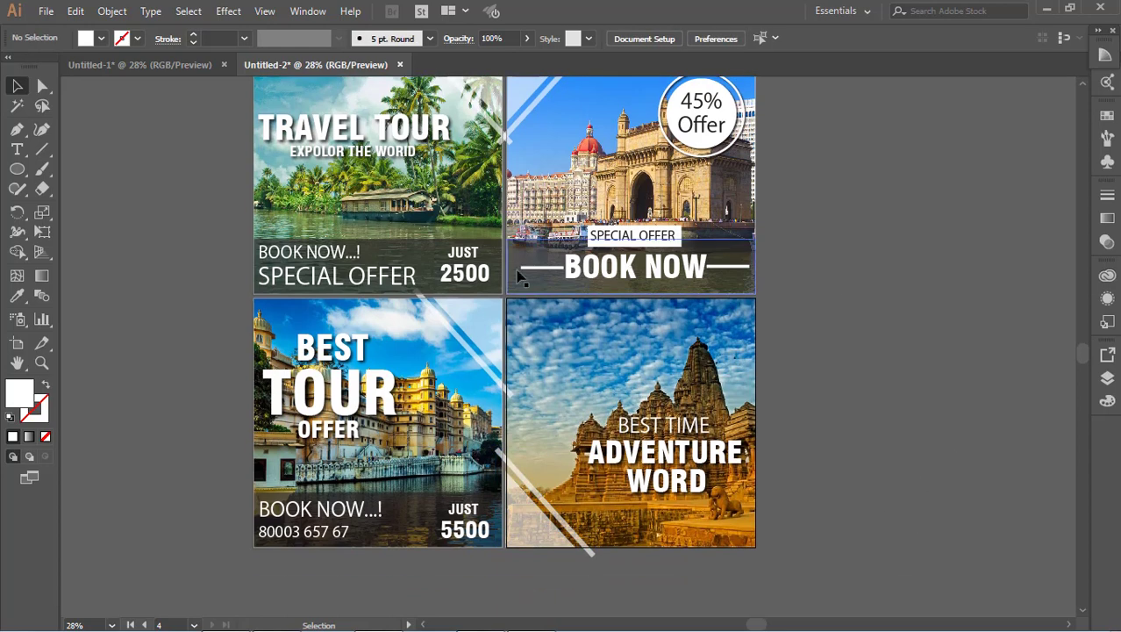
left_click(736, 287)
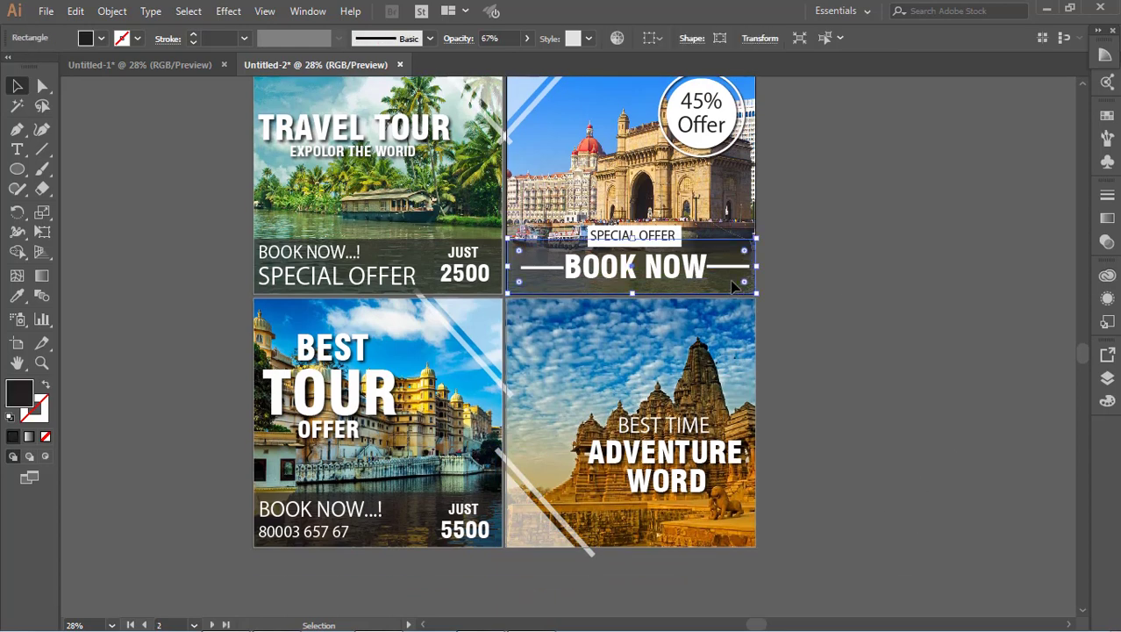
left_click_drag(735, 286, 727, 343)
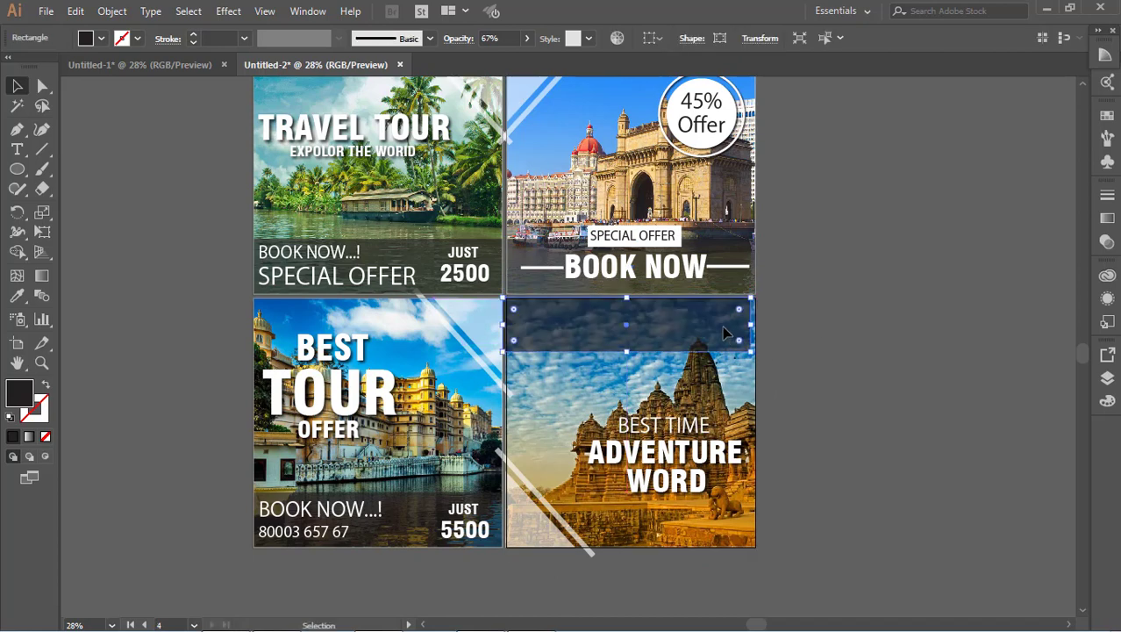
key("shift+Right")
key("shift+Right")
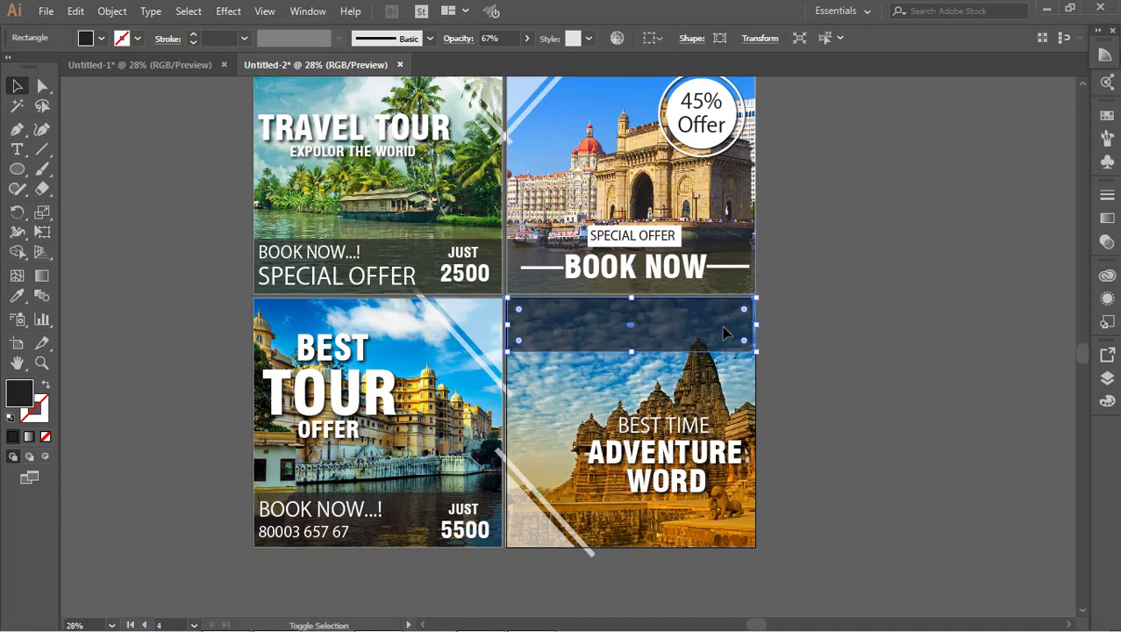
left_click(806, 430)
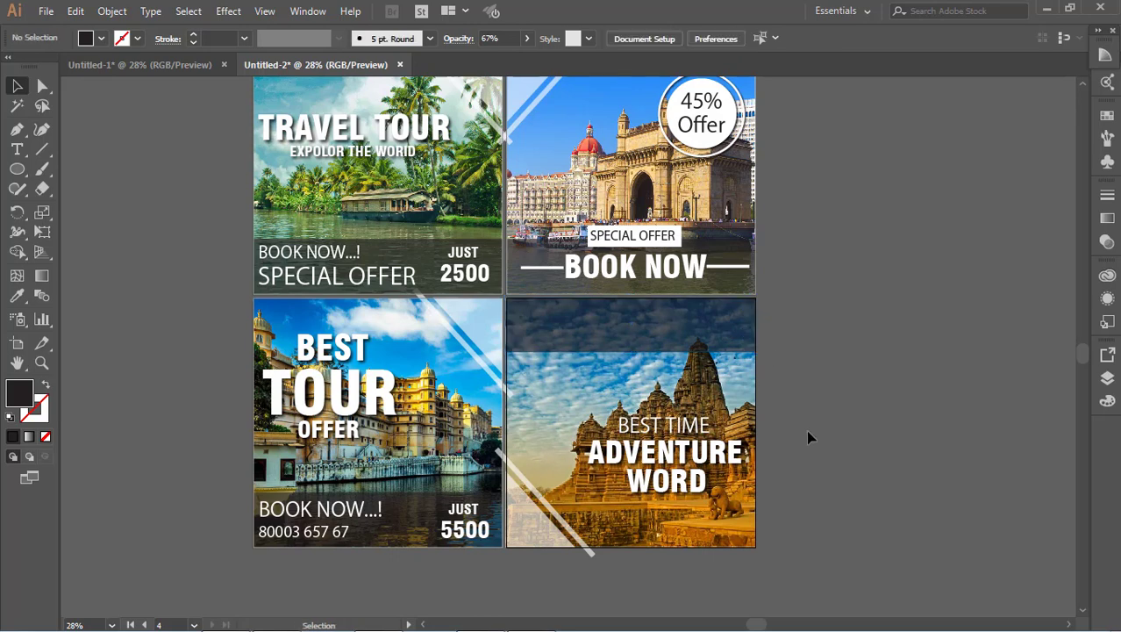
Step: Thicken the outer ring of the 45% Offer badge, trying a 12 pt stroke and settling on 16 pt
scroll(792, 286, "up", 3)
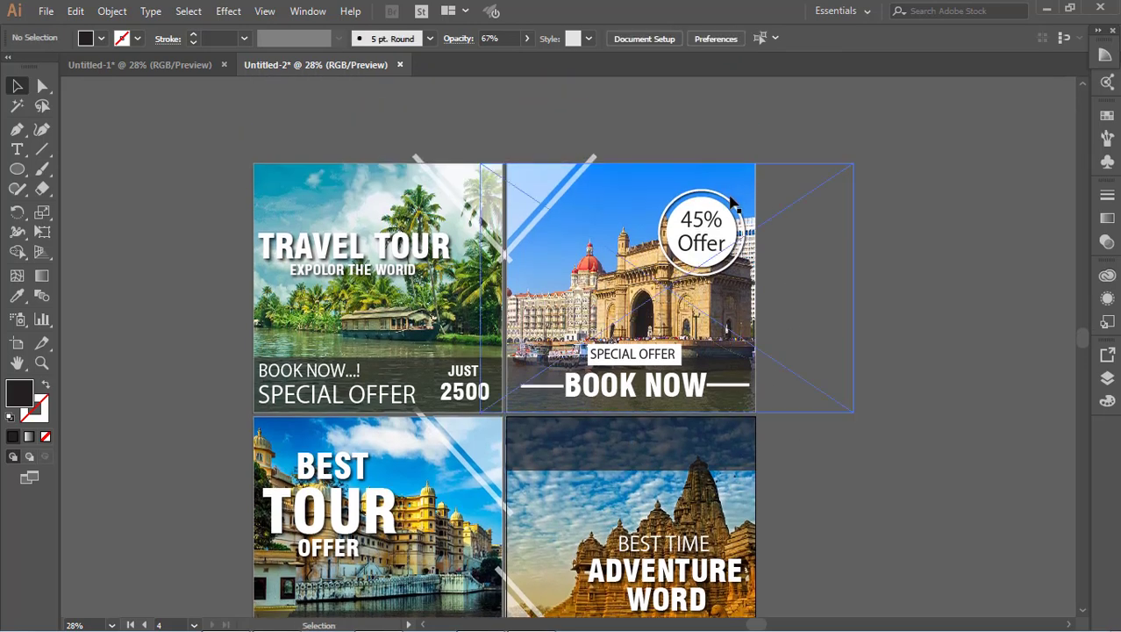
left_click(733, 202)
left_click(244, 38)
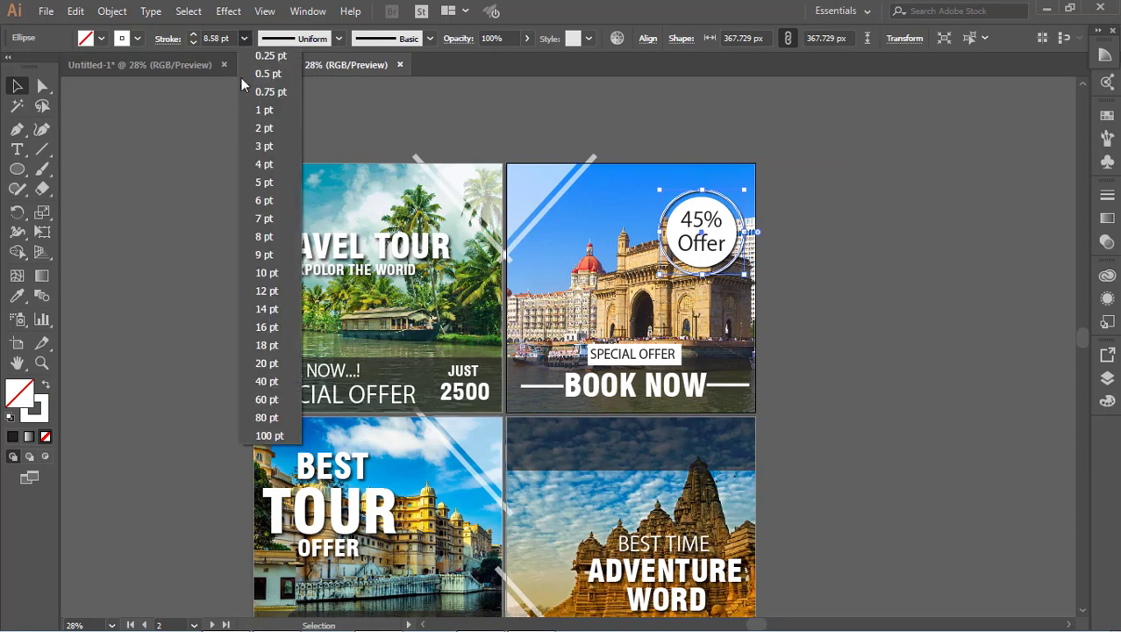
left_click(272, 297)
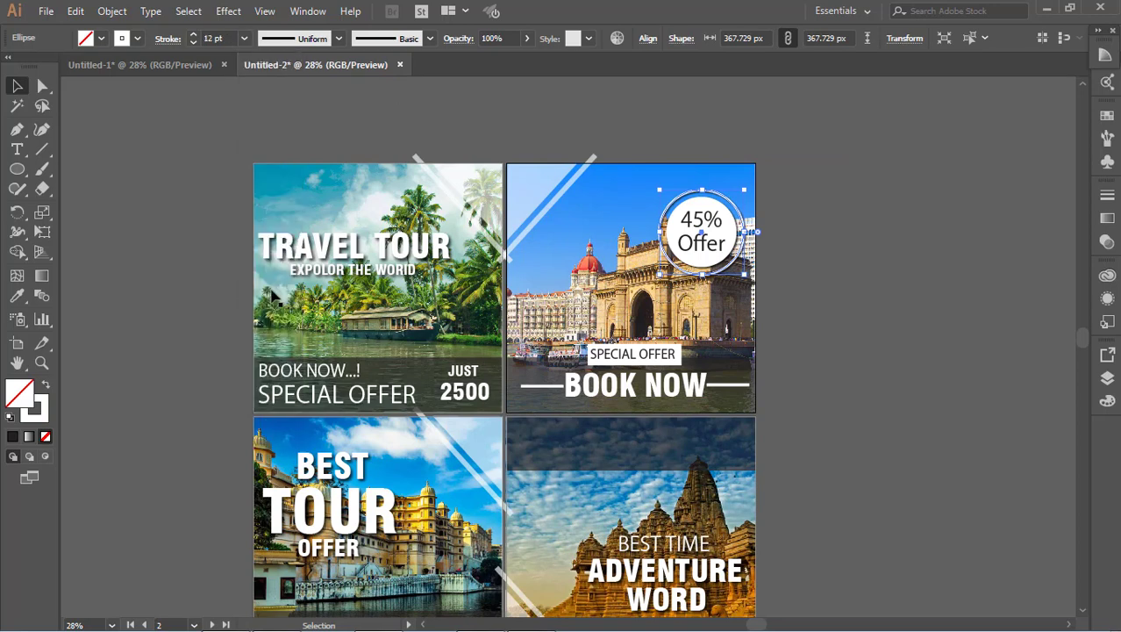
left_click(880, 259)
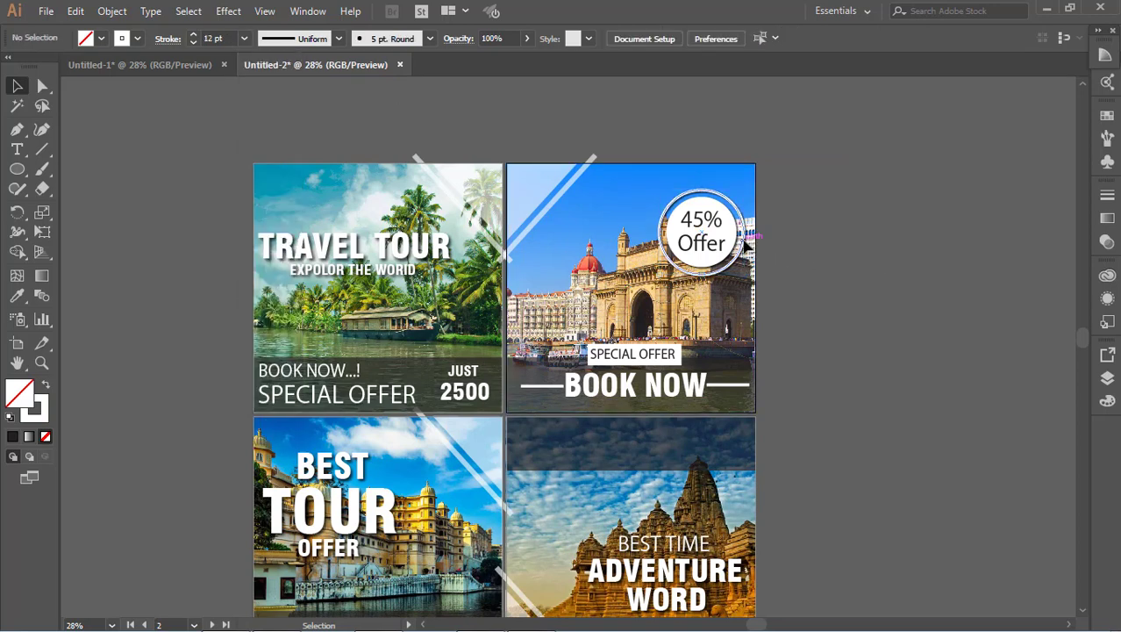
left_click(748, 248)
left_click(246, 39)
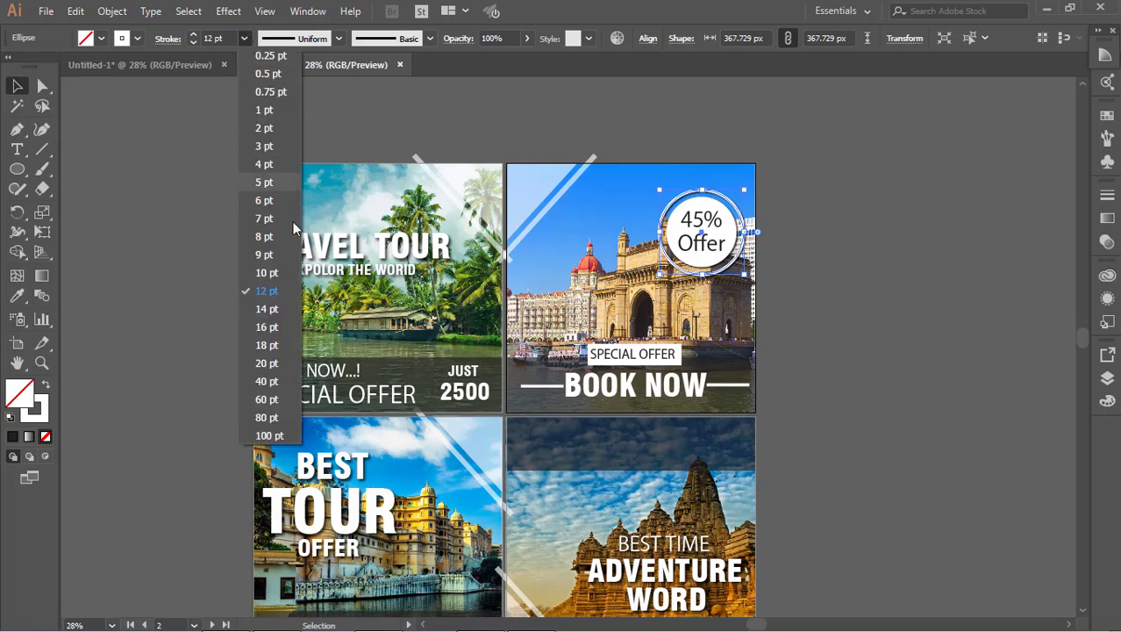
left_click(267, 341)
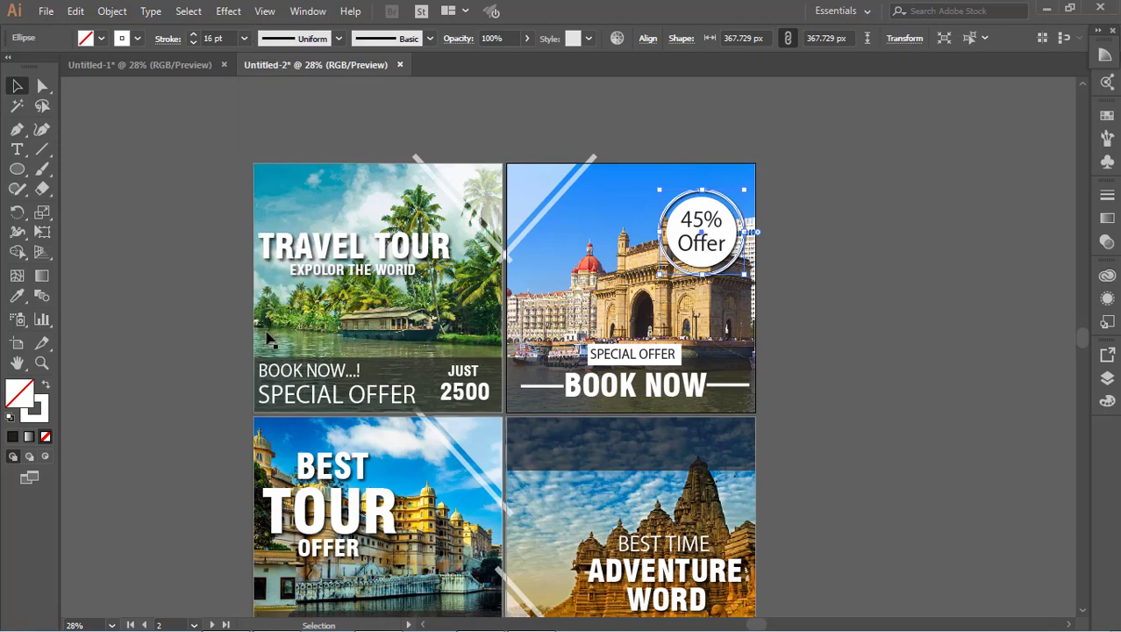
left_click(856, 294)
Step: Place the JUST 7500 and BOOK NOW...! HURRY UP ...! texts on the temple post's dark band and nudge them into position
scroll(855, 293, "down", 3)
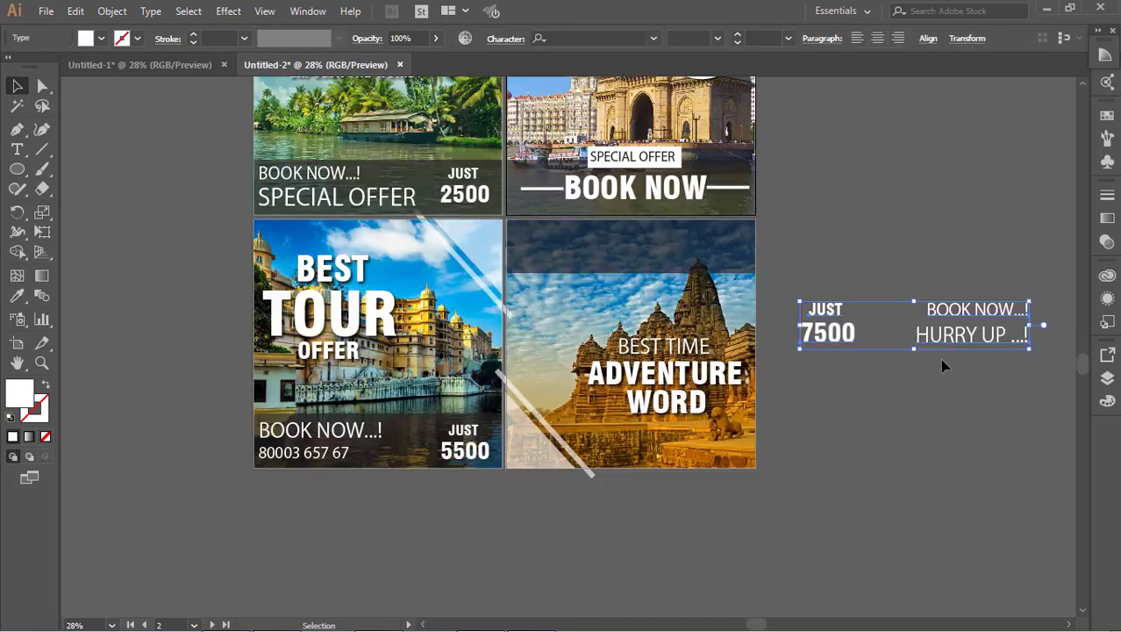
left_click_drag(965, 340, 680, 261)
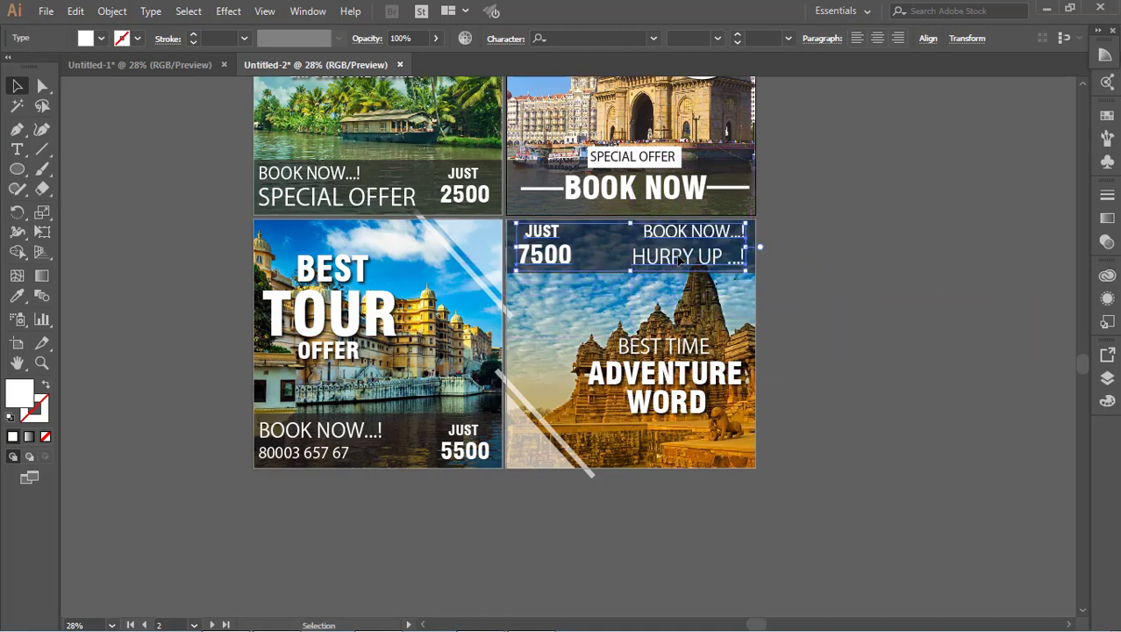
key("Down")
key("Down")
key("Down")
key("Down")
key("Down")
key("Down")
key("Right")
key("Right")
key("Right")
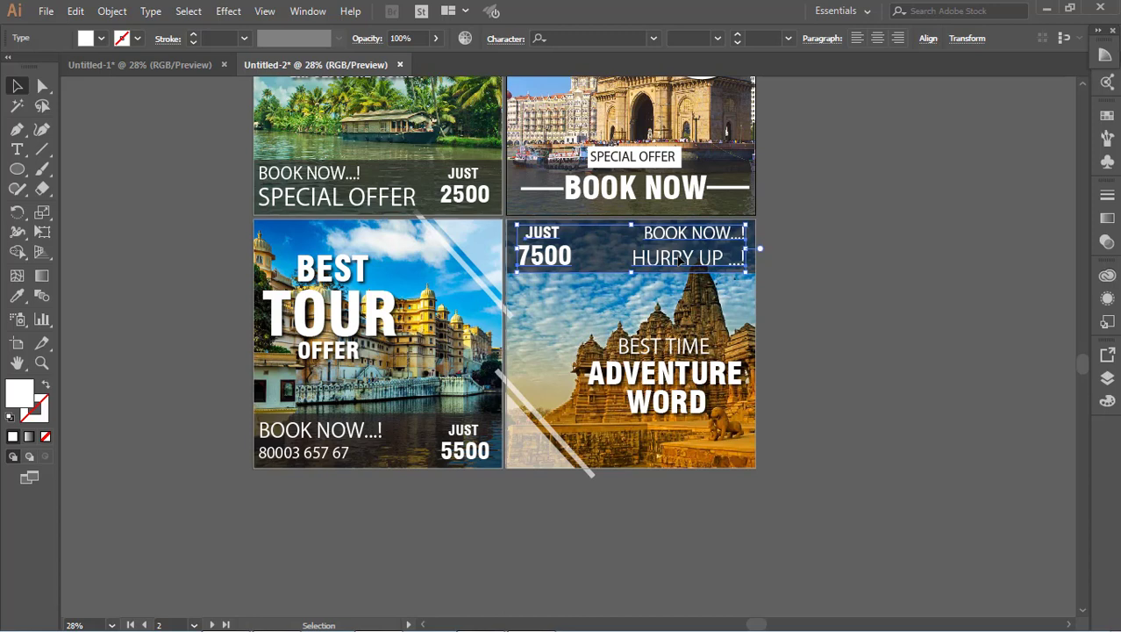
left_click(825, 393)
Step: Group all the elements of the Gateway of India post
scroll(825, 392, "up", 5)
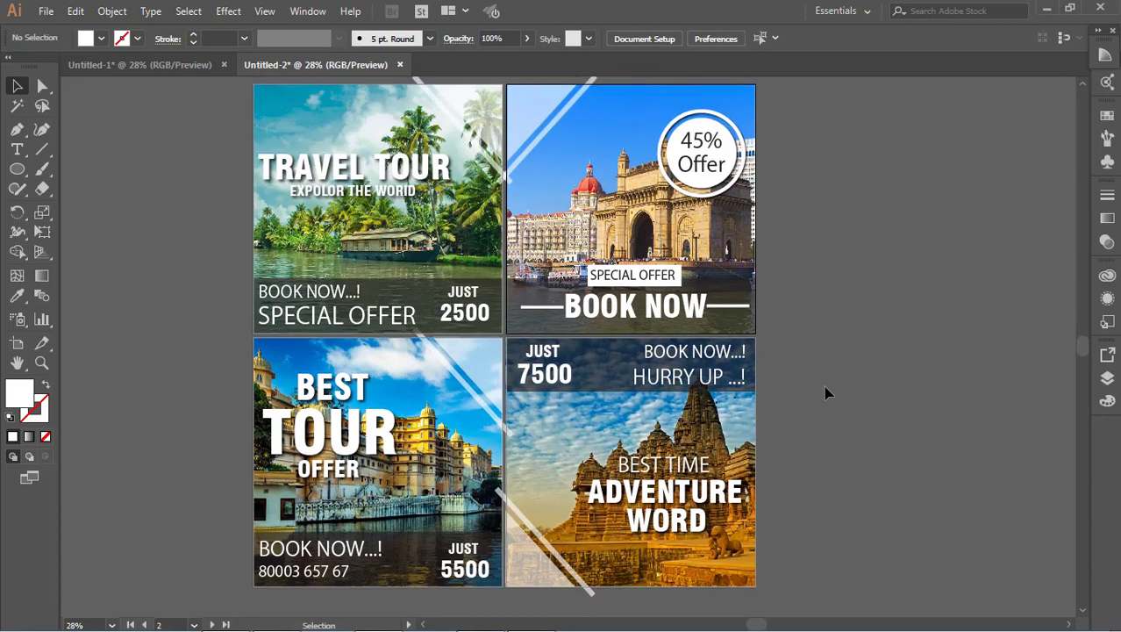
left_click_drag(523, 120, 754, 400)
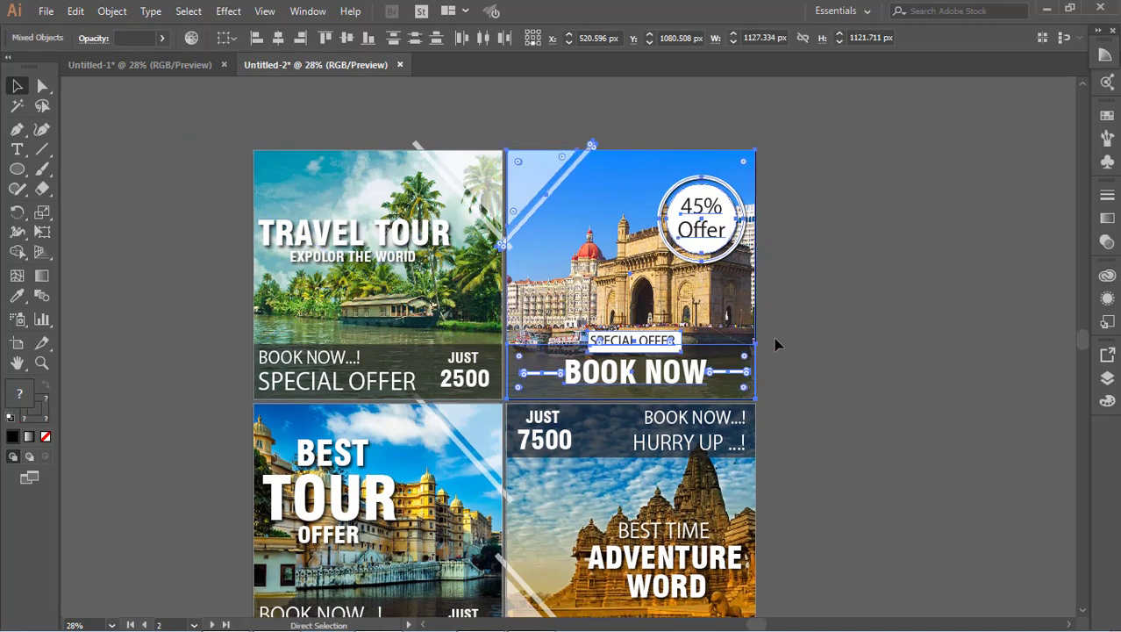
left_click(819, 305)
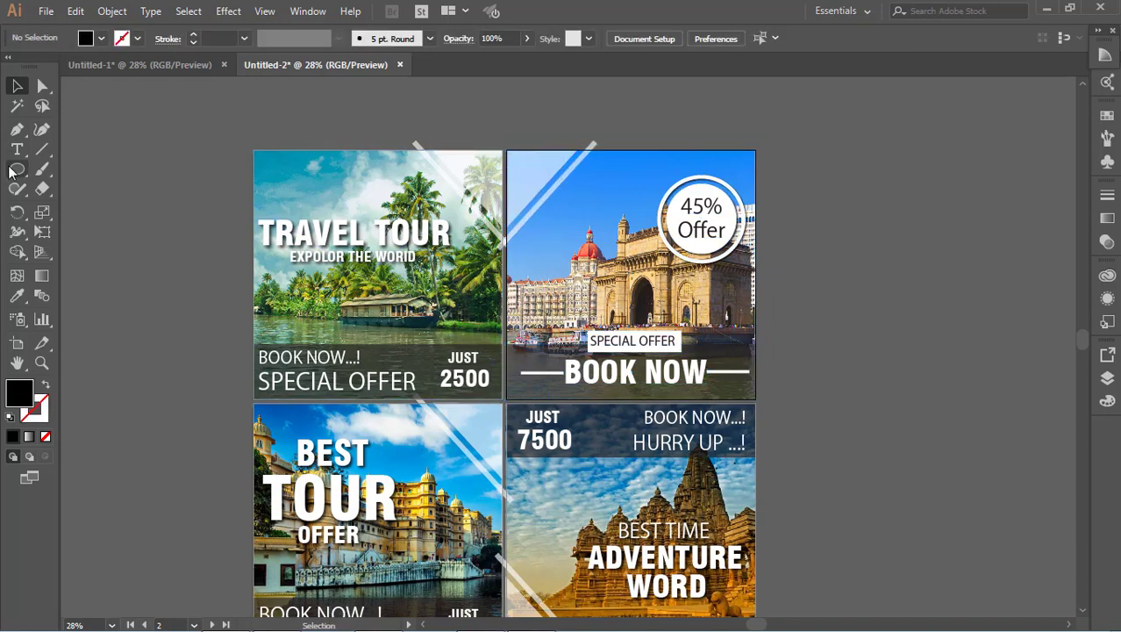
Step: Draw a black rectangle covering the whole square of the Gateway of India post
left_click_drag(17, 168, 84, 170)
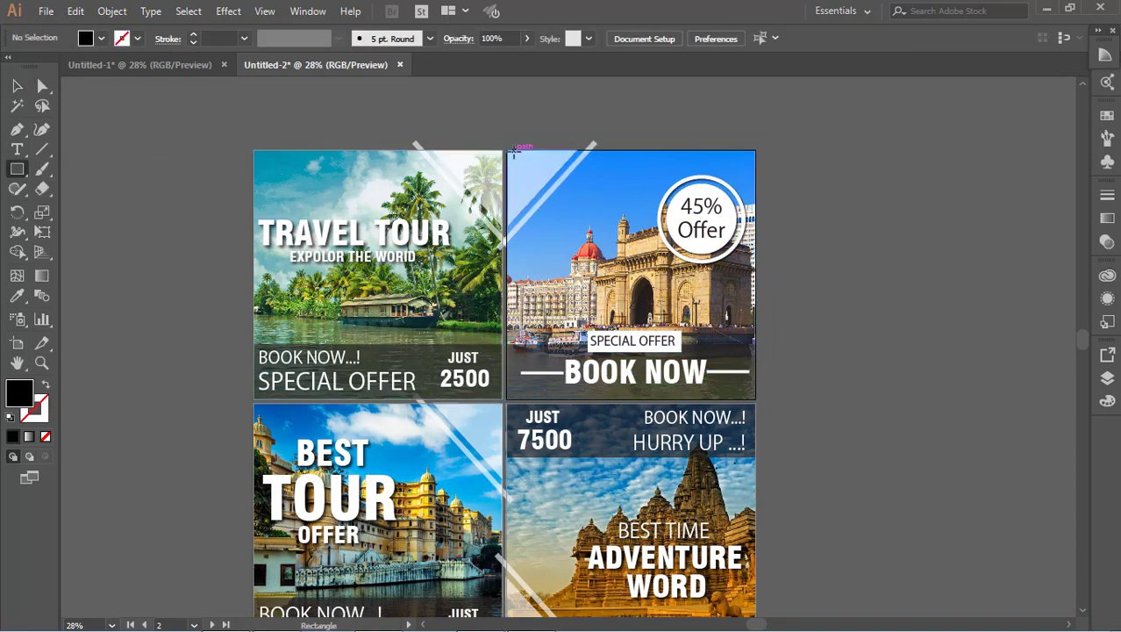
left_click_drag(506, 150, 755, 397)
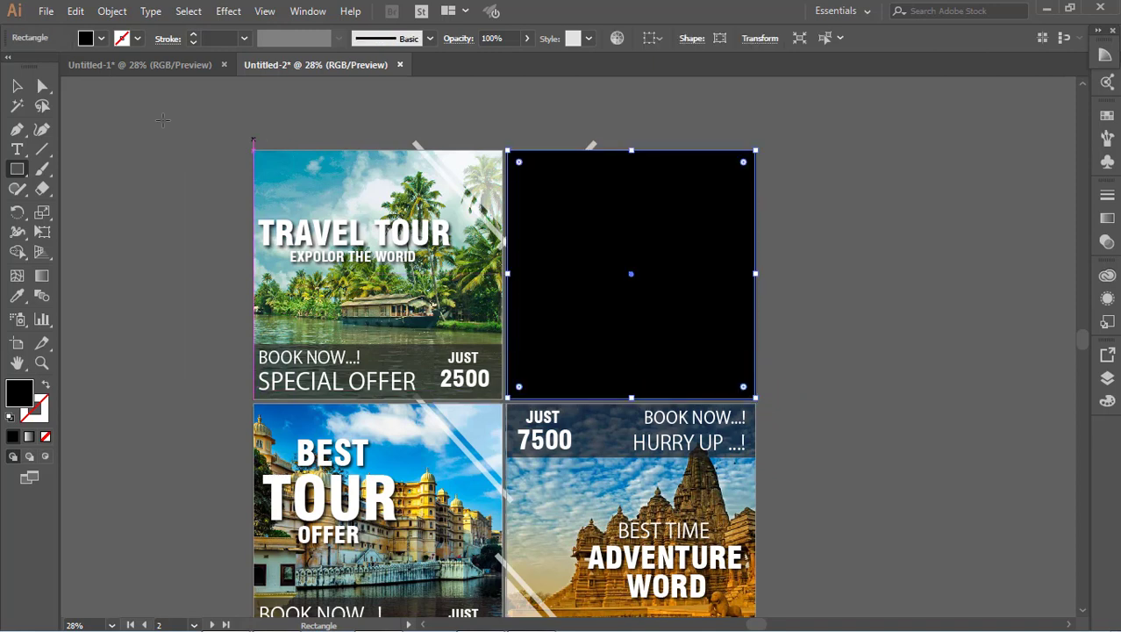
left_click(17, 85)
left_click(91, 140)
Step: Clip the Gateway of India post group to its square with a clipping mask made from the black rectangle
left_click(666, 279)
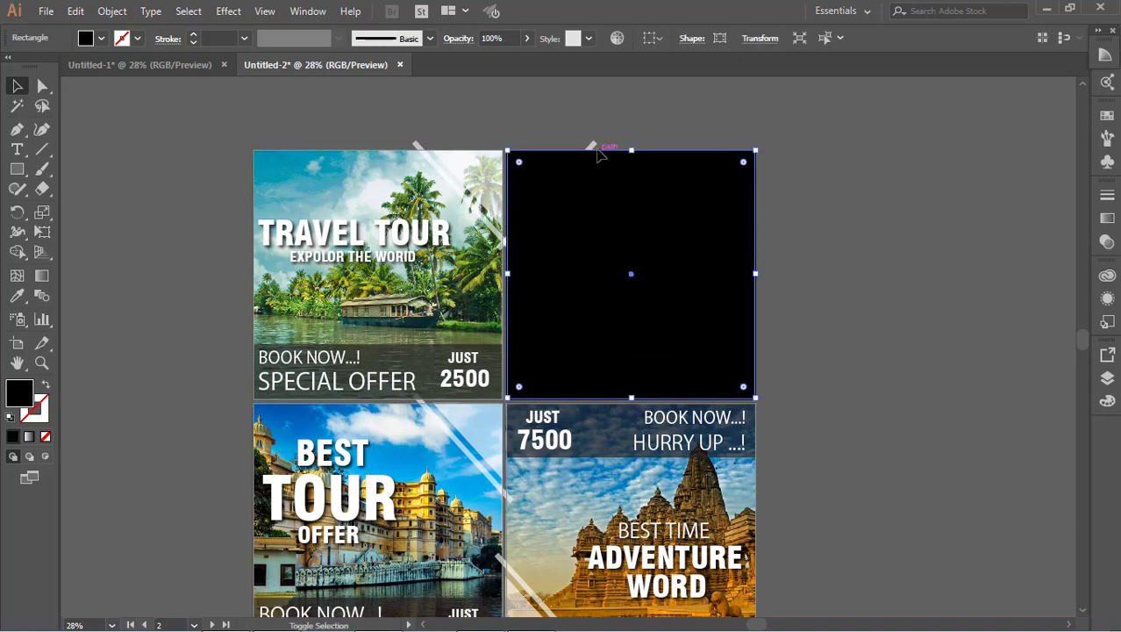
left_click(595, 144, "shift")
right_click(597, 147)
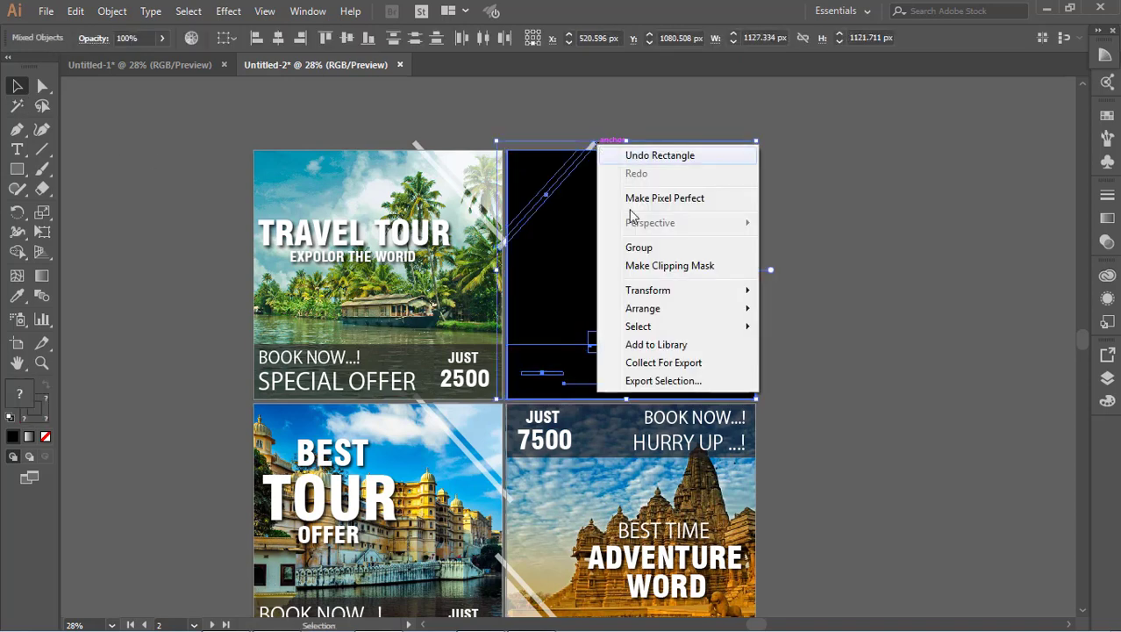
left_click(671, 263)
left_click(825, 207)
scroll(825, 213, "down", 1)
scroll(826, 213, "down", 2)
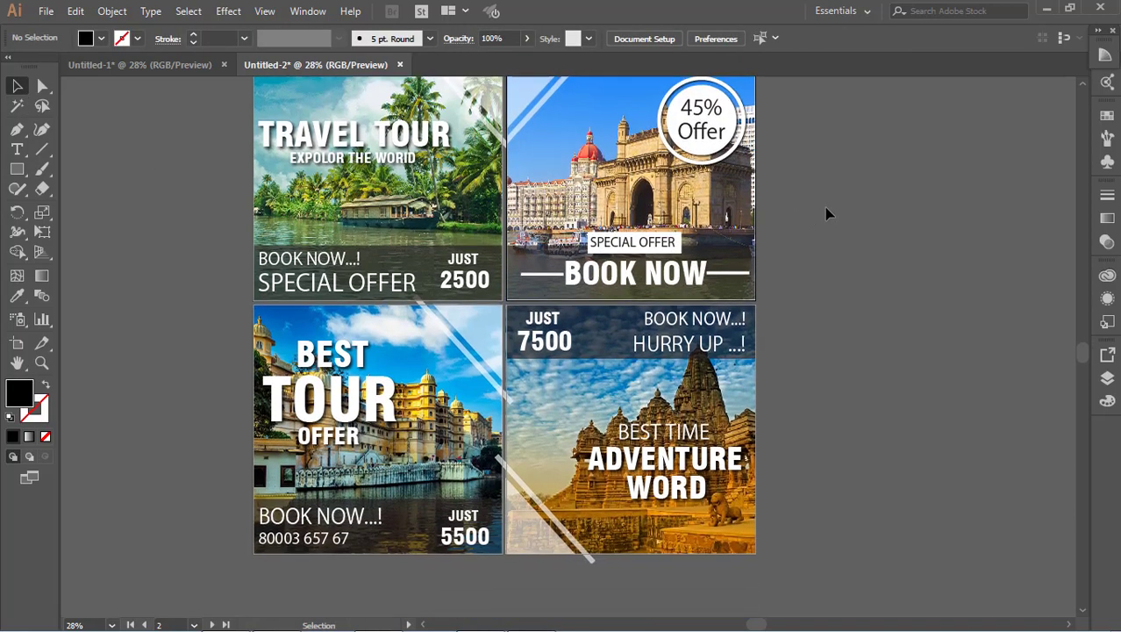
left_click_drag(825, 213, 718, 213)
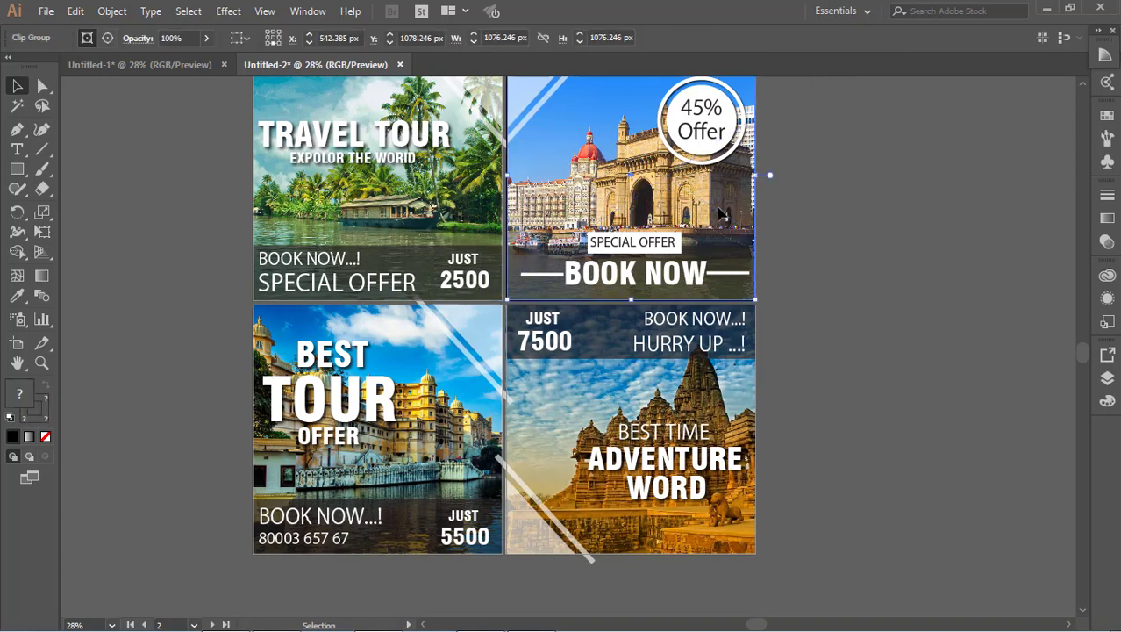
key("Down")
left_click(836, 261)
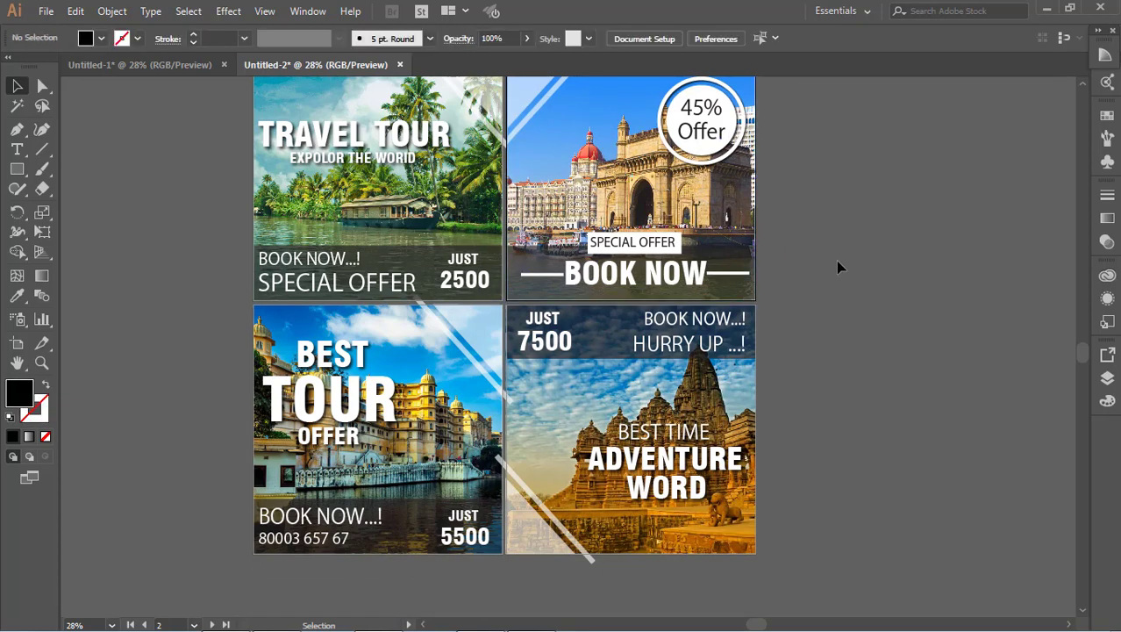
Step: Group all the elements of the temple post, including its diagonal stripe and texts
scroll(836, 261, "up", 1)
scroll(836, 260, "down", 2)
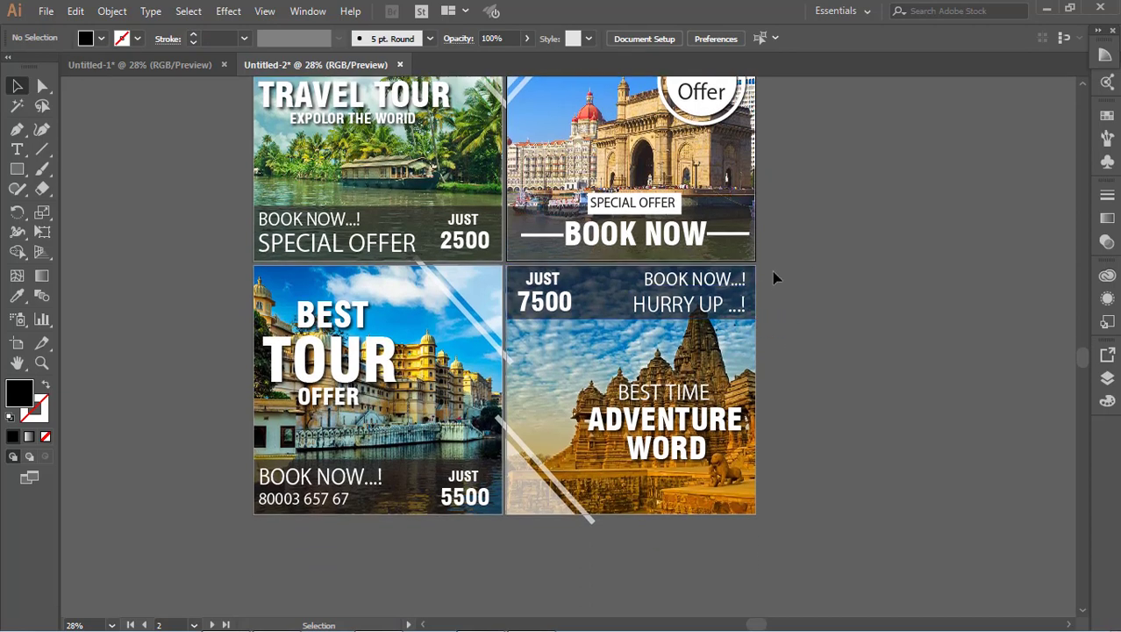
left_click_drag(795, 480, 531, 566)
key("ctrl+g")
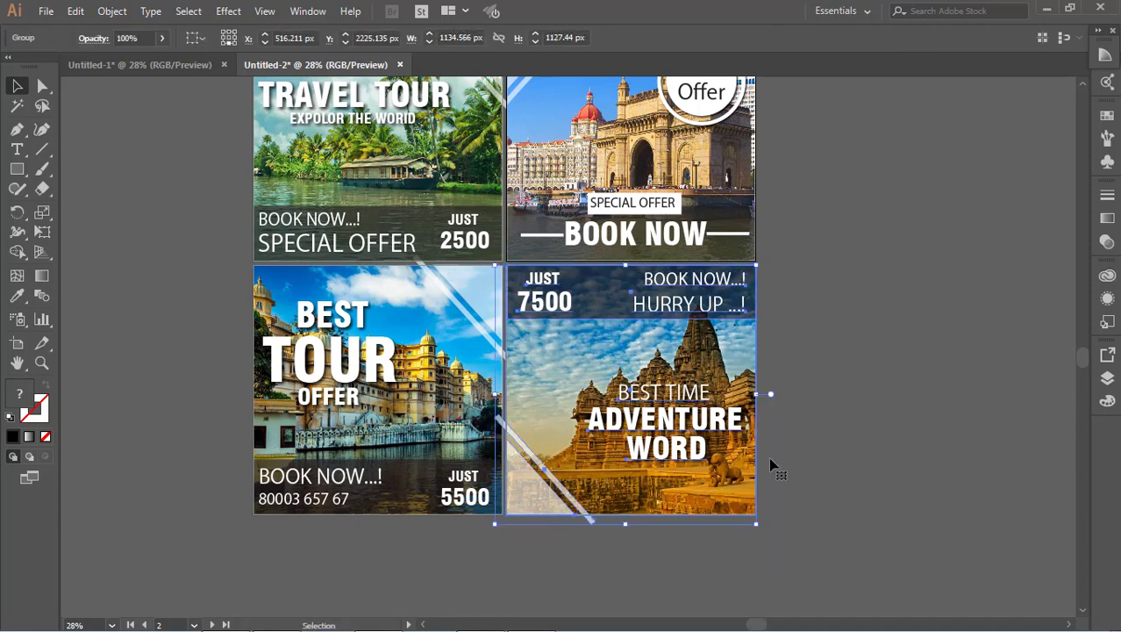
left_click(938, 409)
Step: Group all the elements of the lakeside palace post with the BEST TOUR OFFER title
left_click_drag(244, 338, 471, 570)
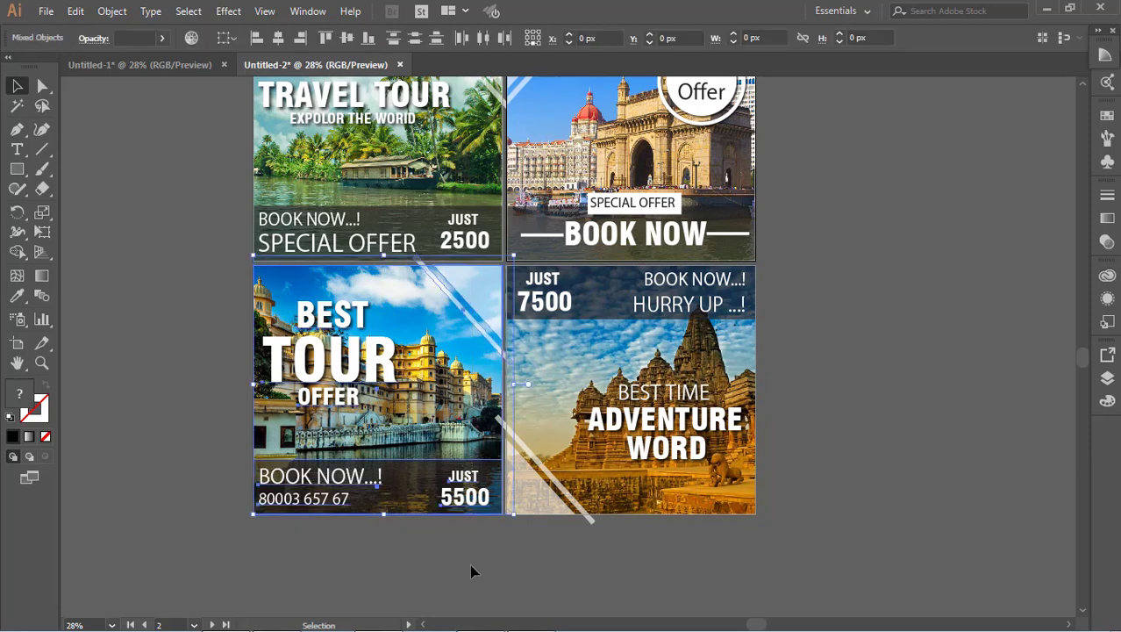
key("ctrl+g")
left_click(825, 354)
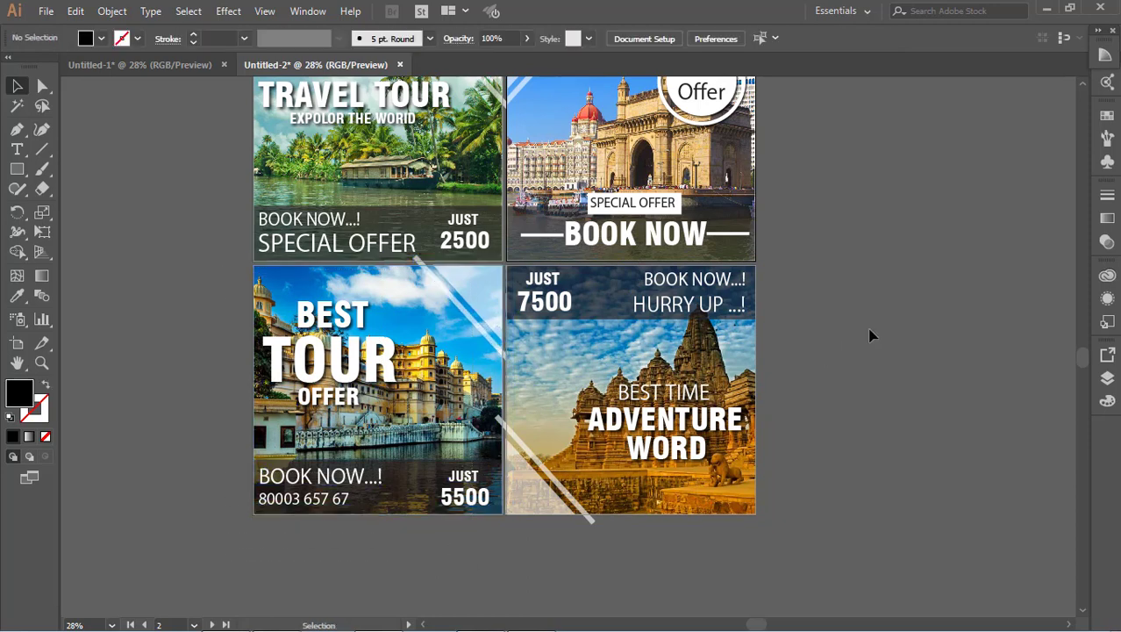
Step: Group all the elements of the houseboat post with the TRAVEL TOUR title
scroll(871, 333, "up", 3)
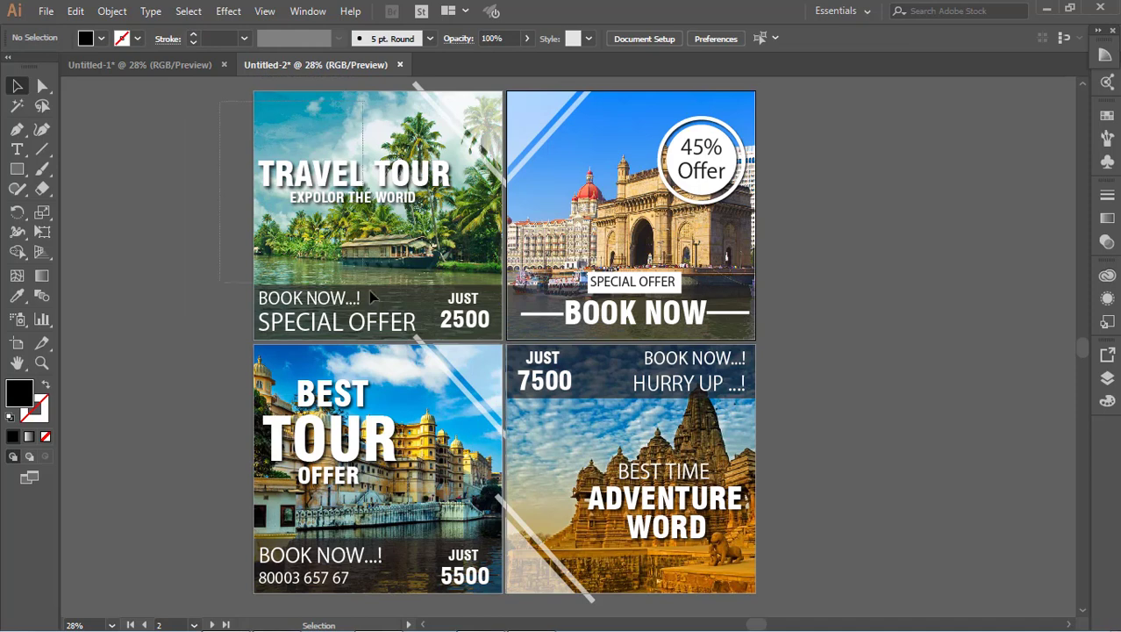
left_click_drag(370, 295, 480, 335)
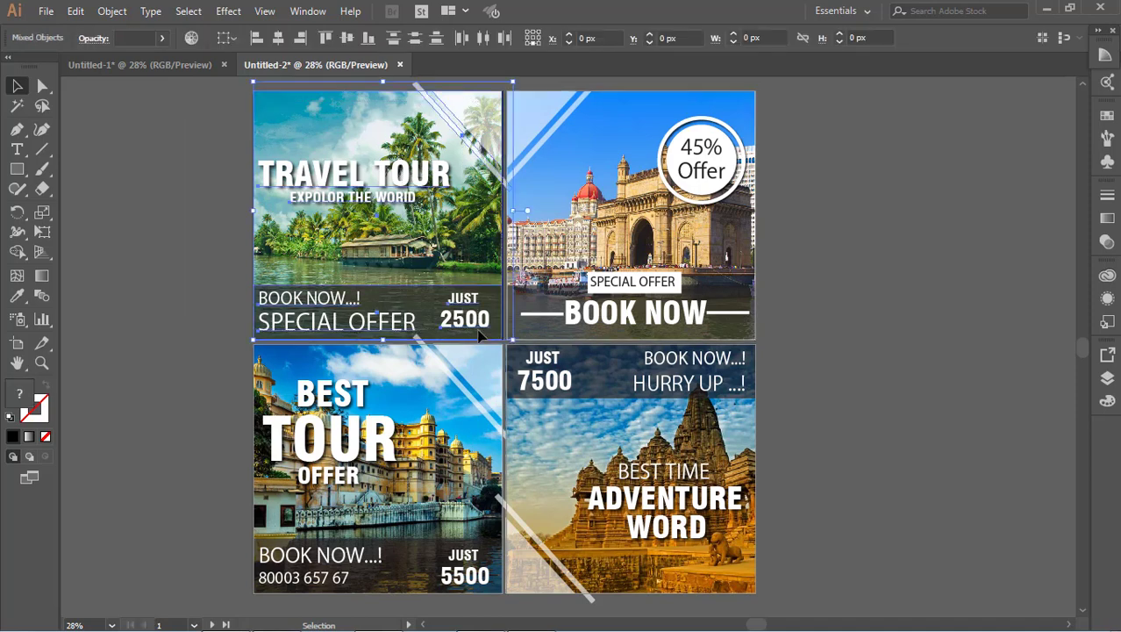
key("ctrl+g")
left_click(812, 299)
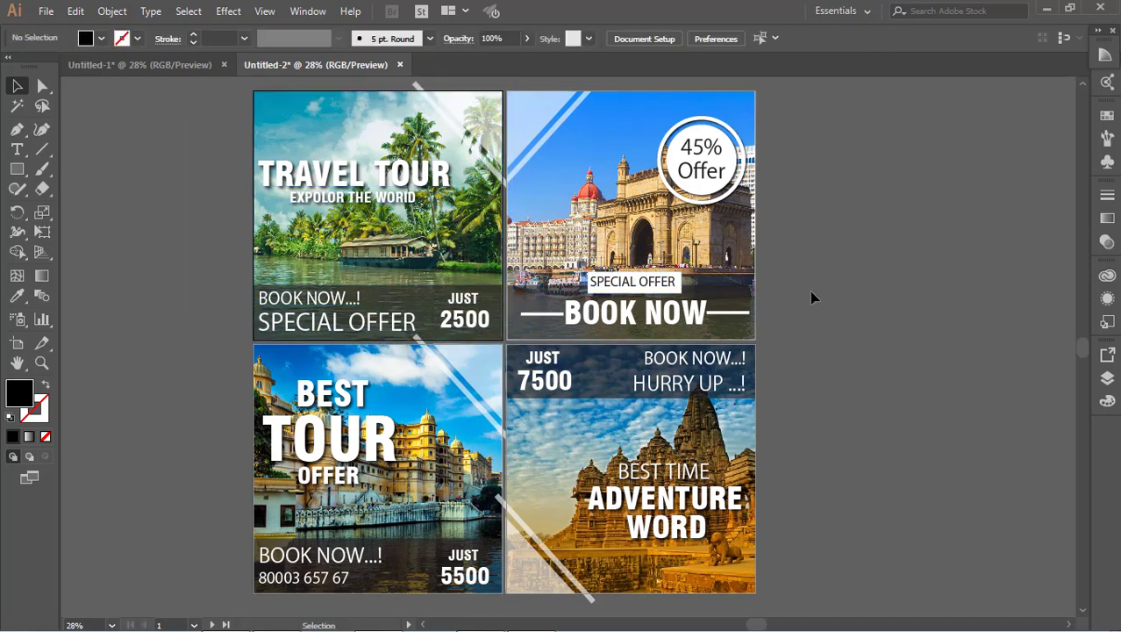
Step: Draw a black rectangle covering the whole square of the houseboat post
left_click(16, 169)
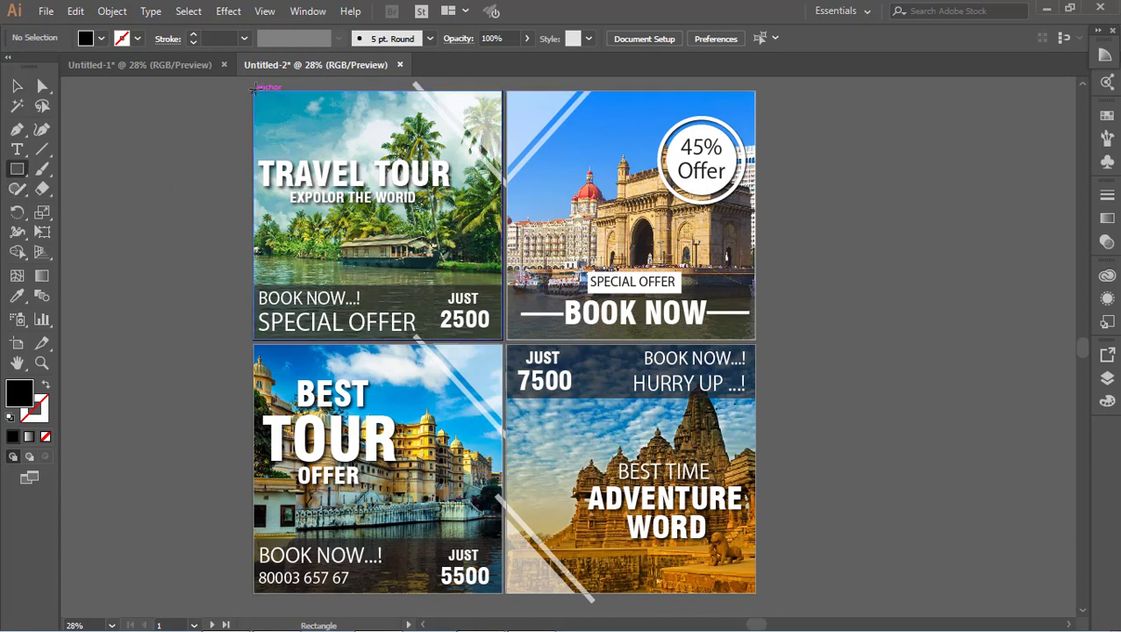
left_click_drag(254, 89, 502, 340)
key("v")
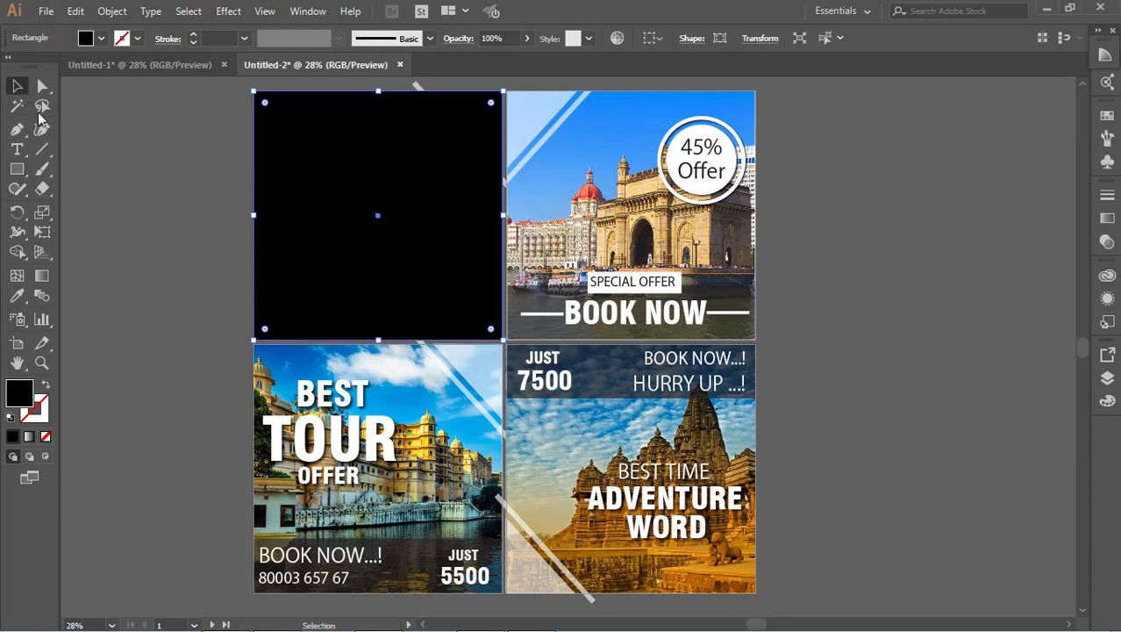
Step: Make a clipping mask from the black rectangle and the grouped houseboat post
scroll(190, 229, "up", 2)
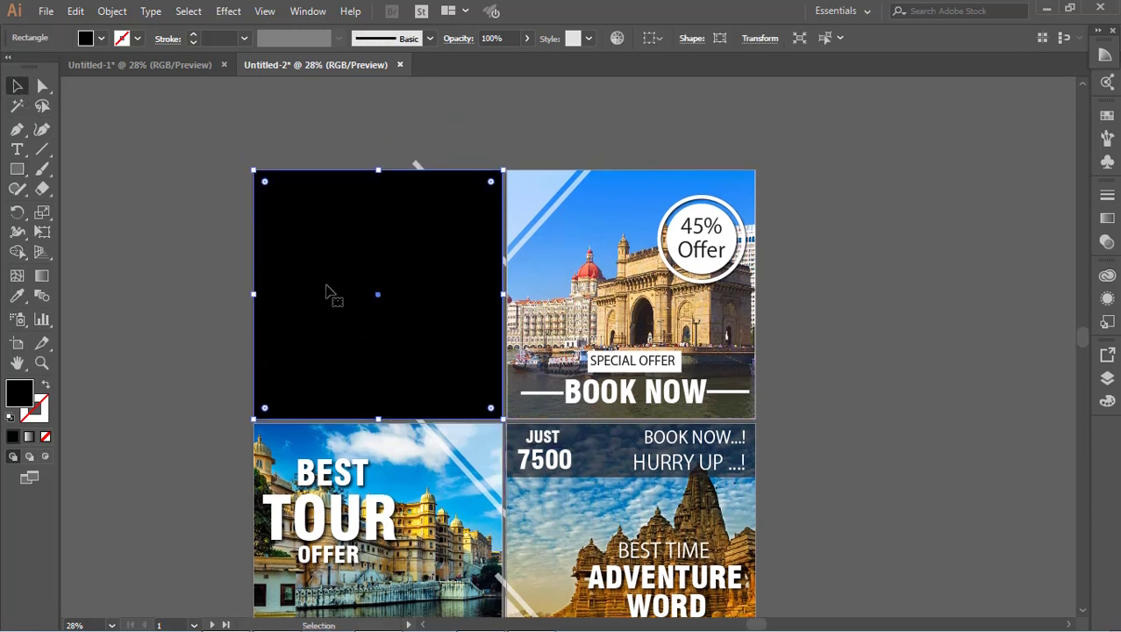
left_click(417, 167, "shift")
right_click(418, 168)
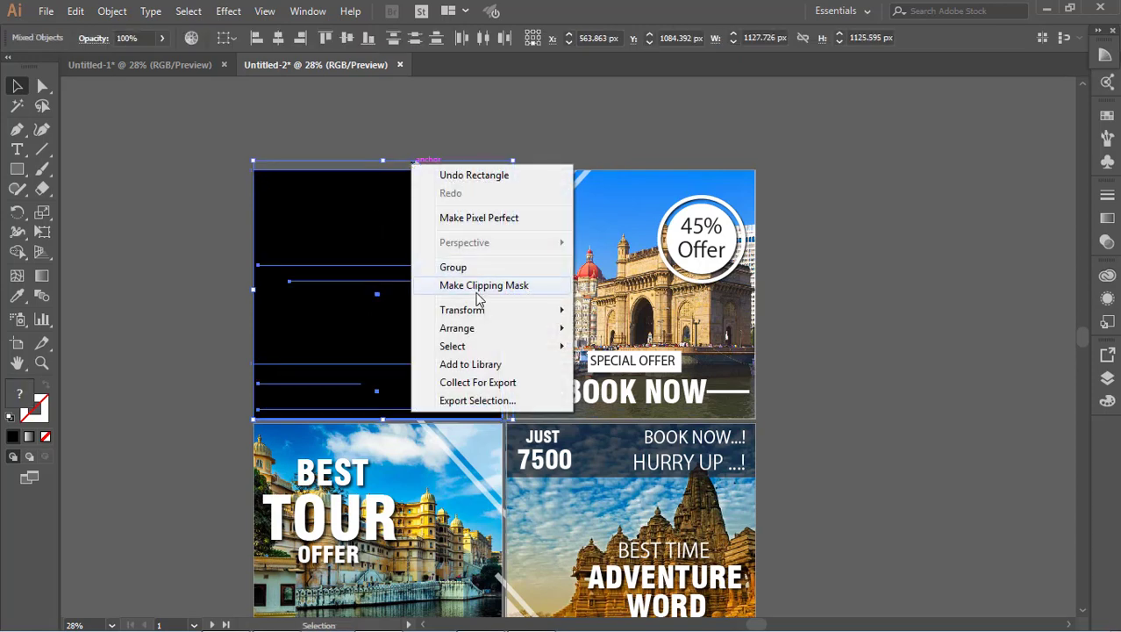
left_click(446, 284)
left_click(150, 218)
Step: Draw a black rectangle covering the whole square of the lakeside palace post
scroll(154, 218, "down", 5)
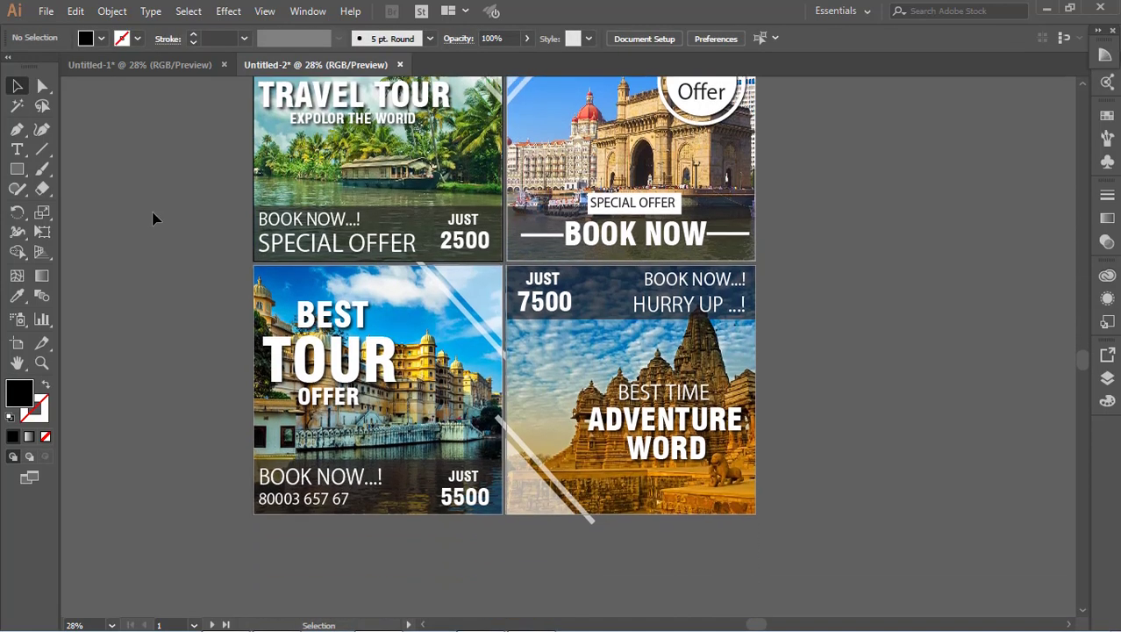
left_click(17, 168)
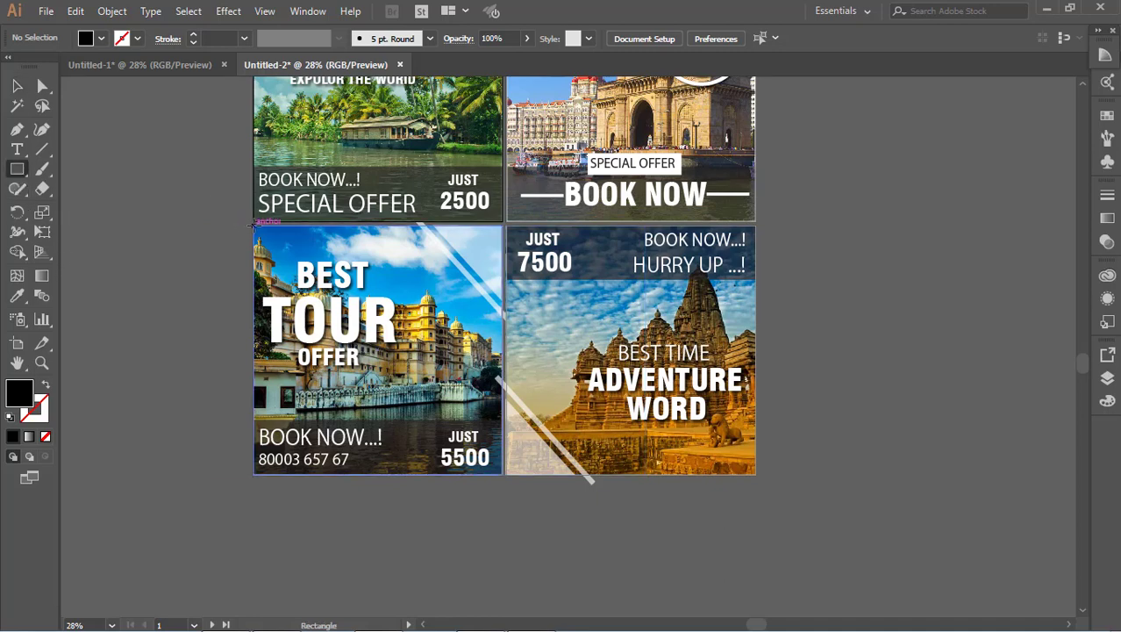
left_click_drag(253, 224, 505, 474)
key("v")
left_click(211, 239)
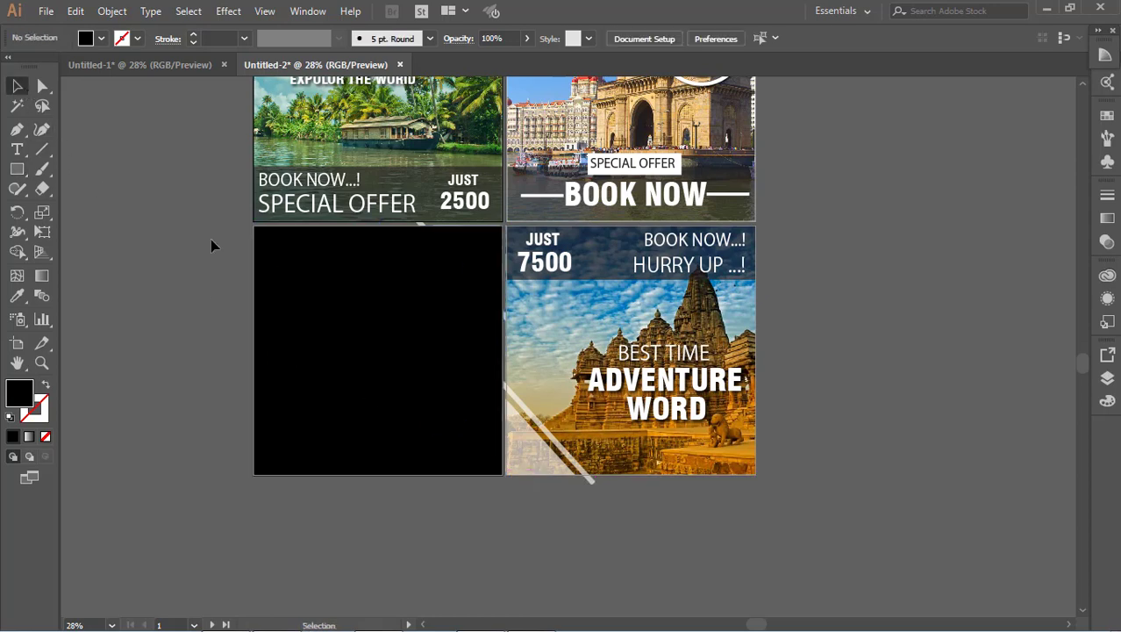
Step: Try to clip the palace post with its black rectangle while the houseboat post is also selected
left_click(346, 311)
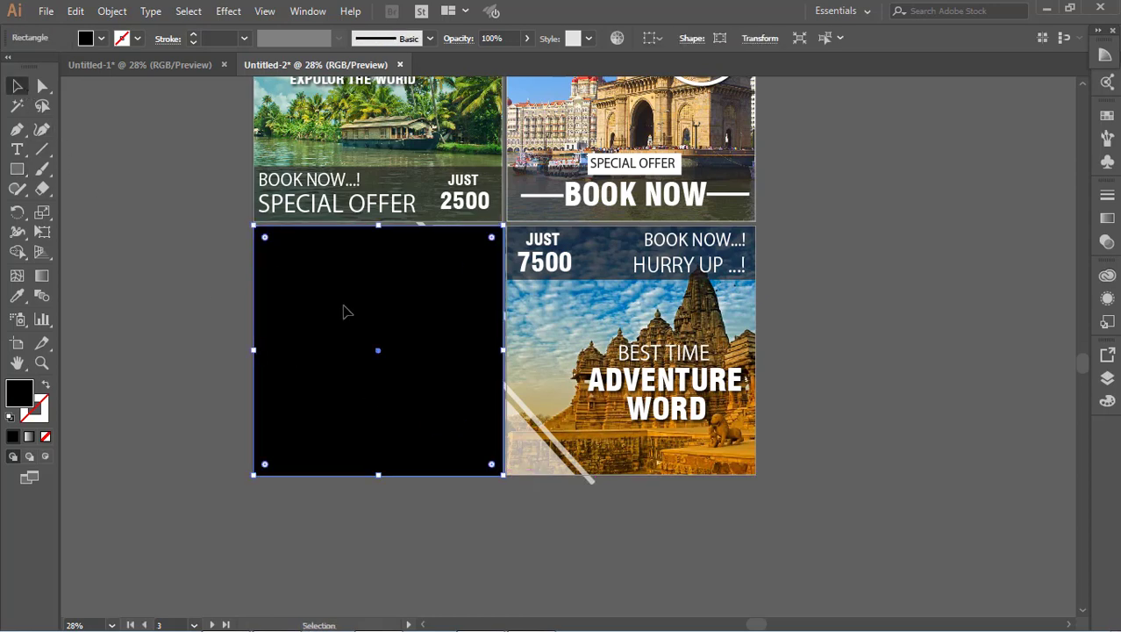
left_click(422, 224, "shift")
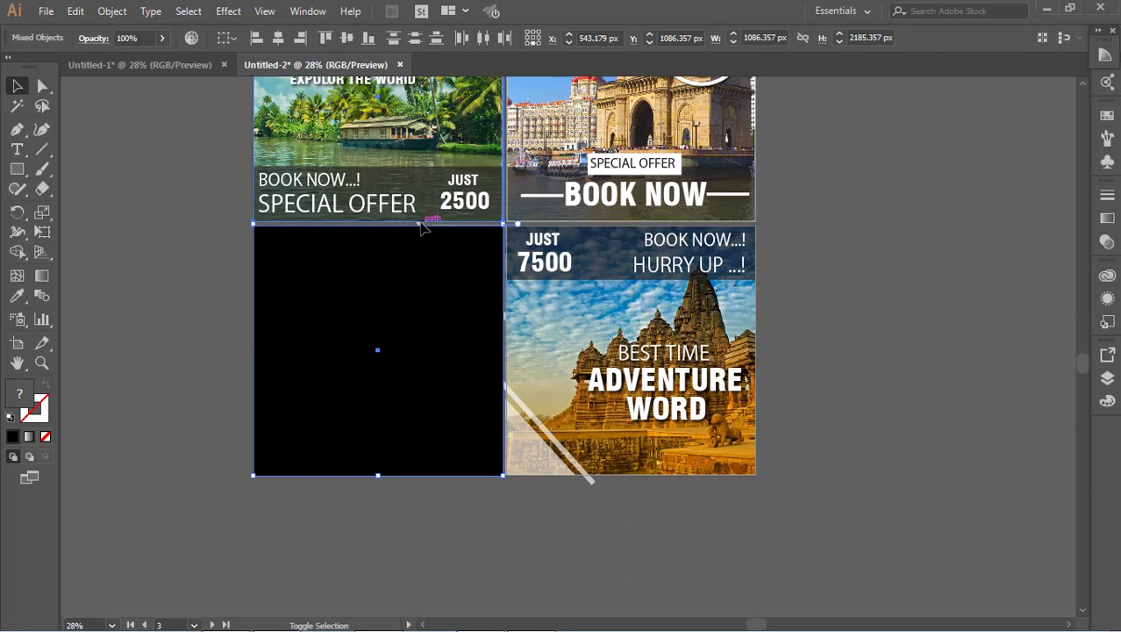
left_click(426, 233, "shift")
right_click(406, 285)
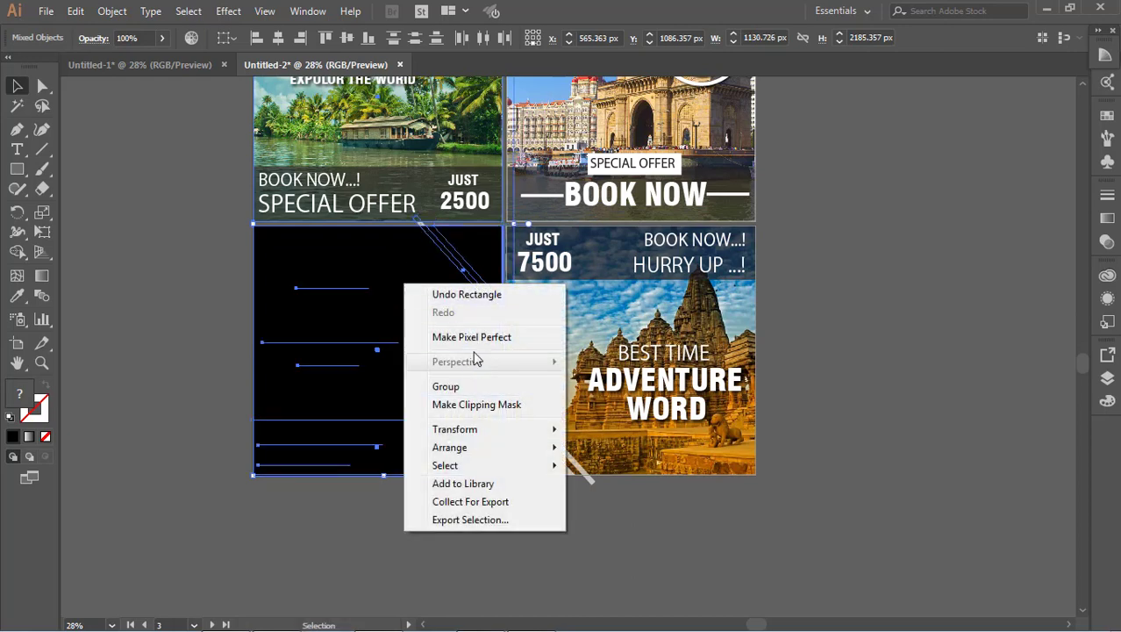
left_click(478, 404)
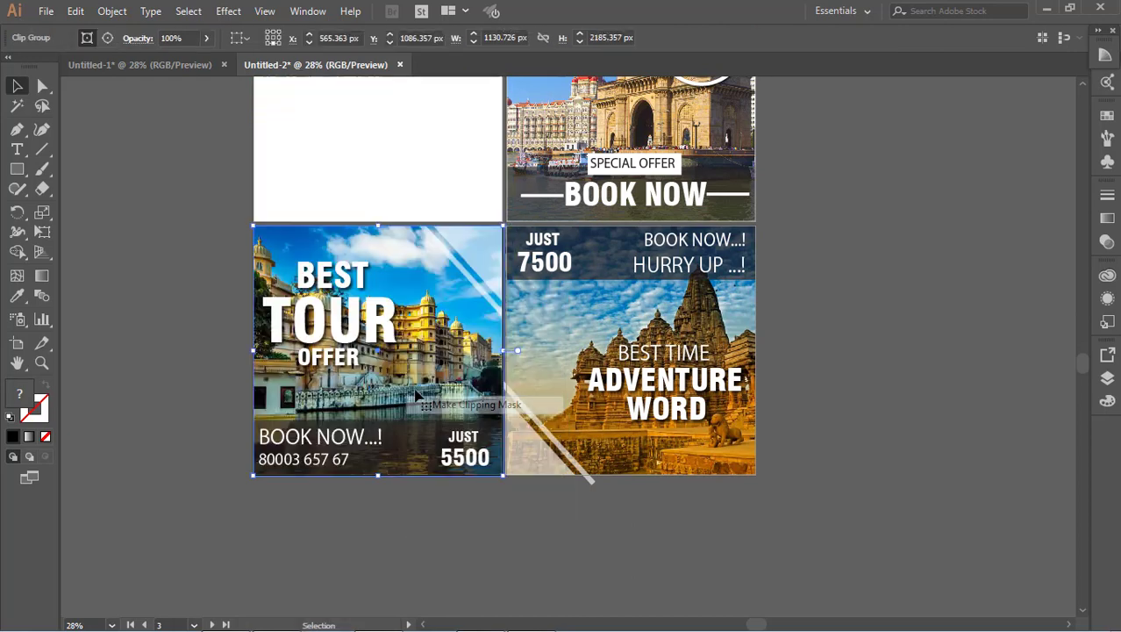
key("ctrl+z")
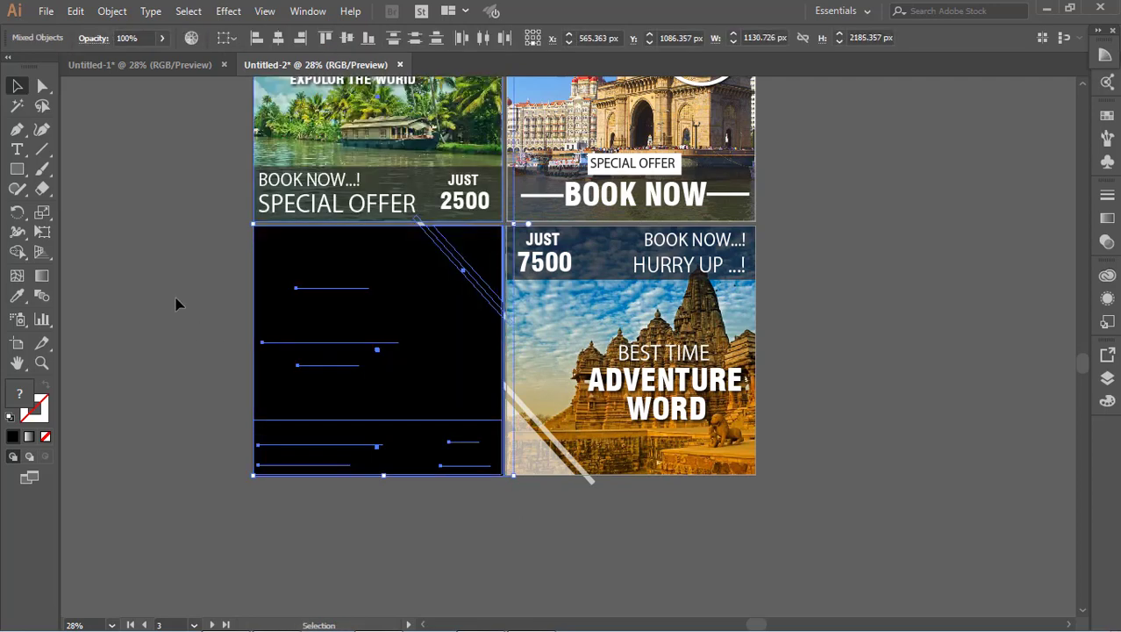
left_click(184, 303)
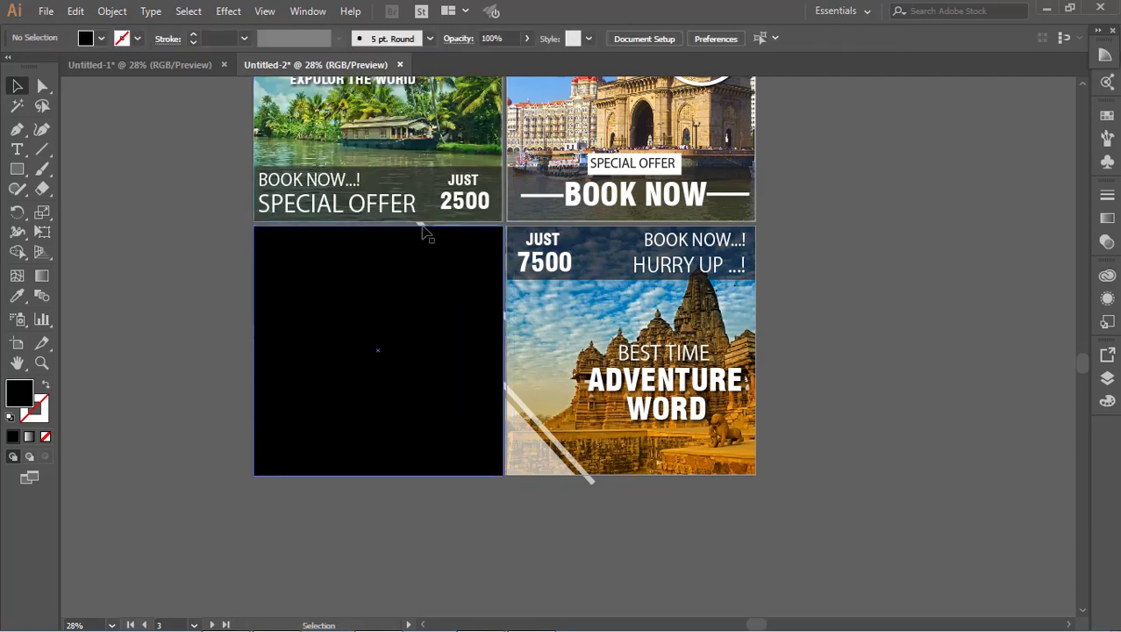
left_click_drag(430, 262, 434, 279)
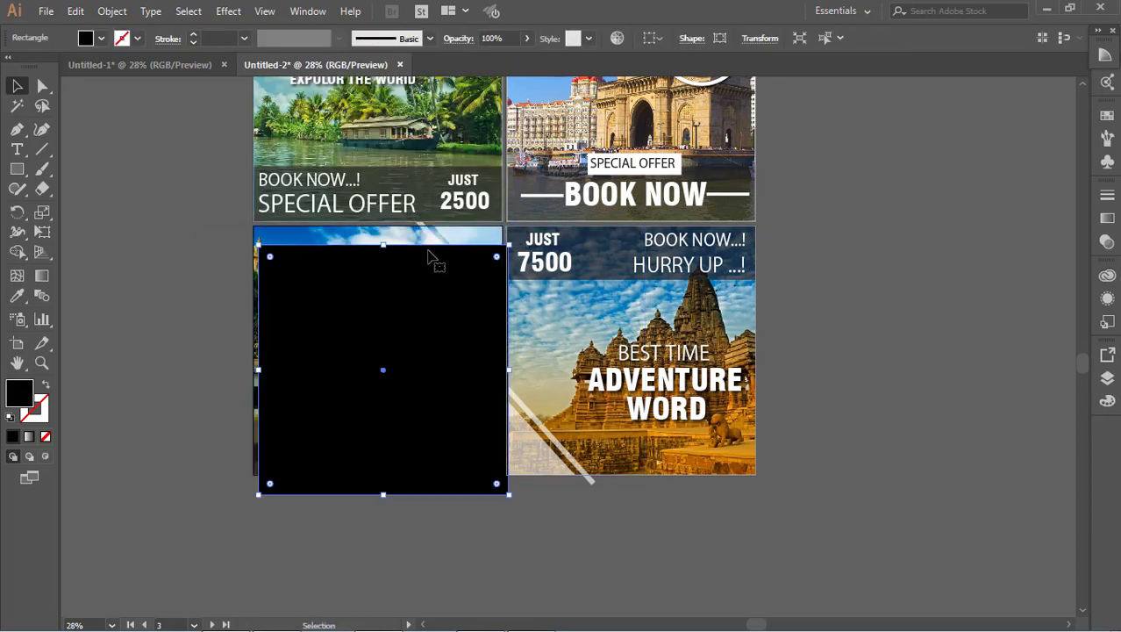
key("ctrl+z")
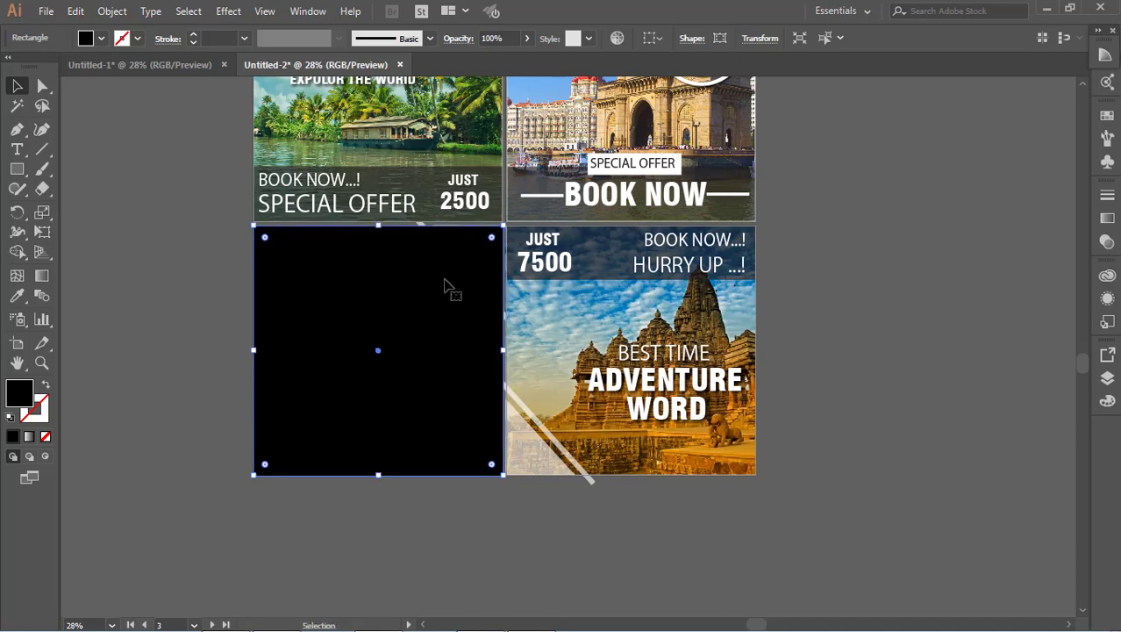
Step: Clip only the grouped palace post to its square using the black rectangle as a clipping mask
key("ctrl")
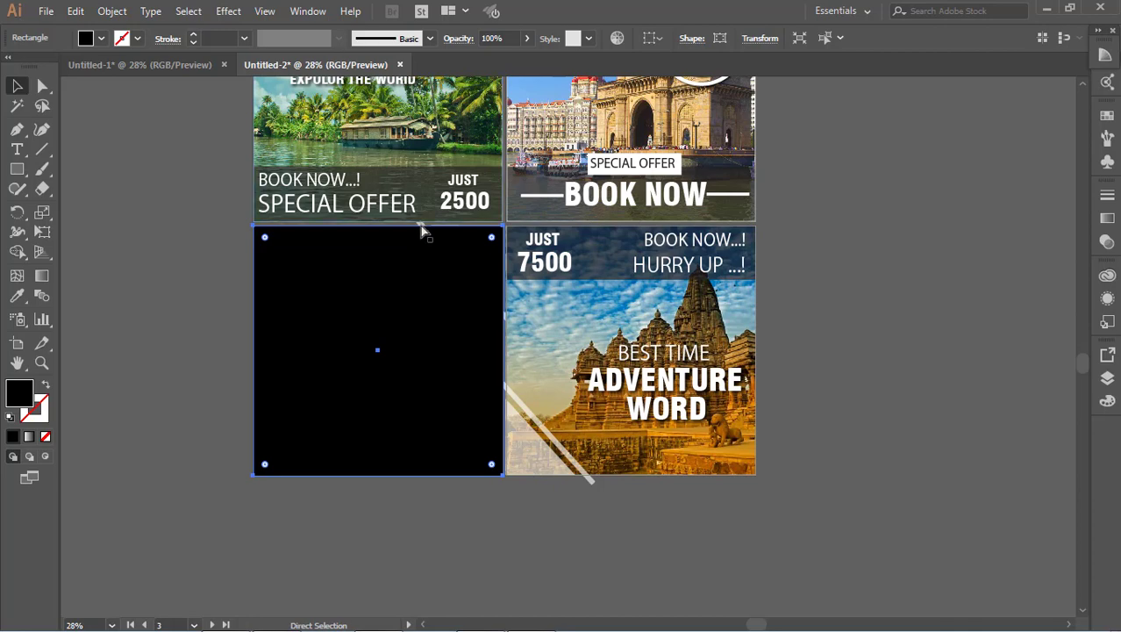
key("ctrl+plus")
key("ctrl+plus")
key("ctrl+plus")
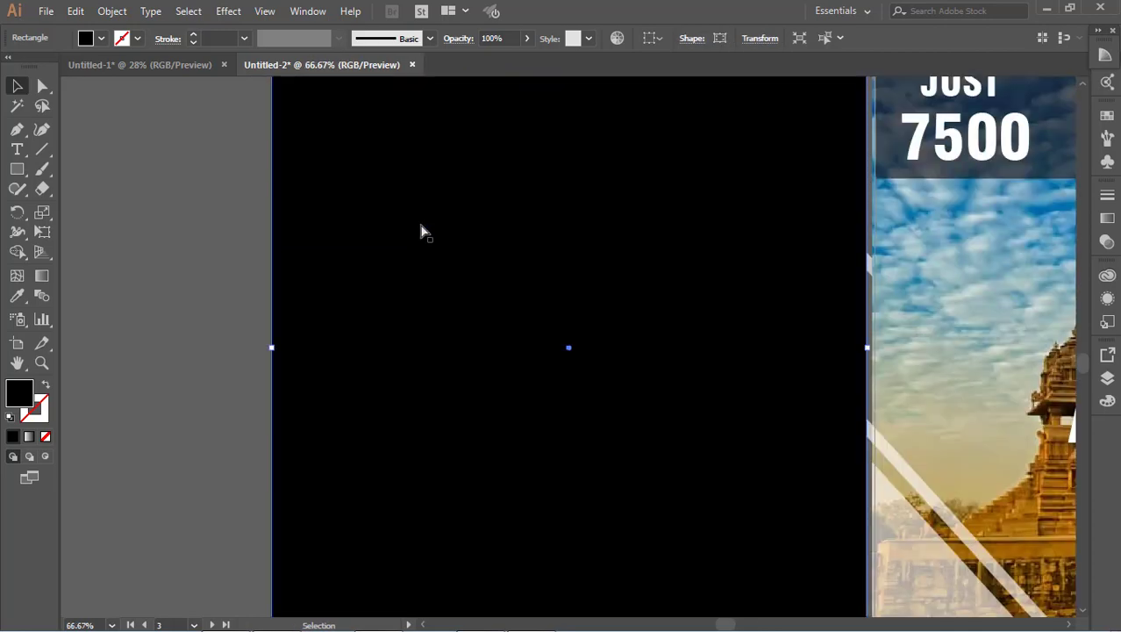
scroll(540, 448, "up", 3)
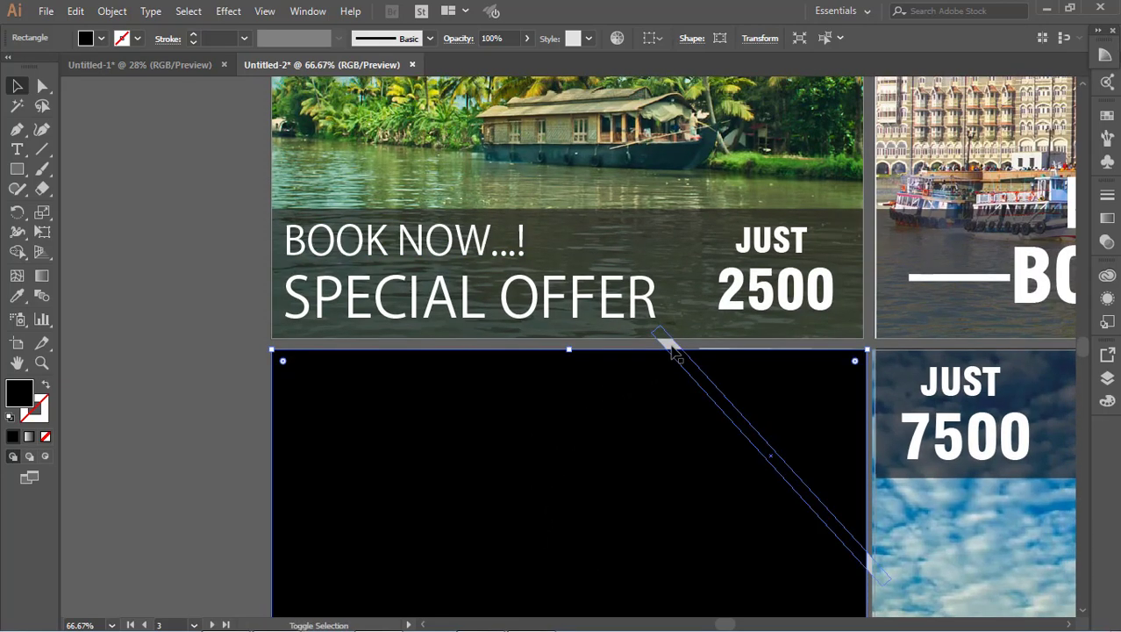
left_click(681, 360, "shift")
right_click(681, 360)
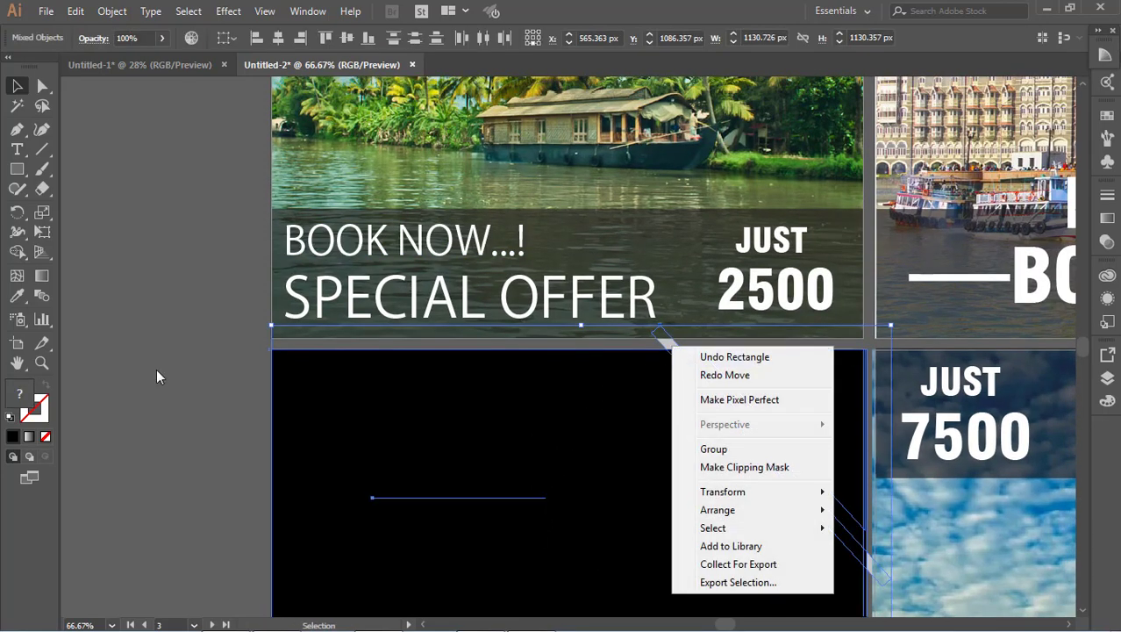
left_click(766, 467)
scroll(746, 443, "down", 5)
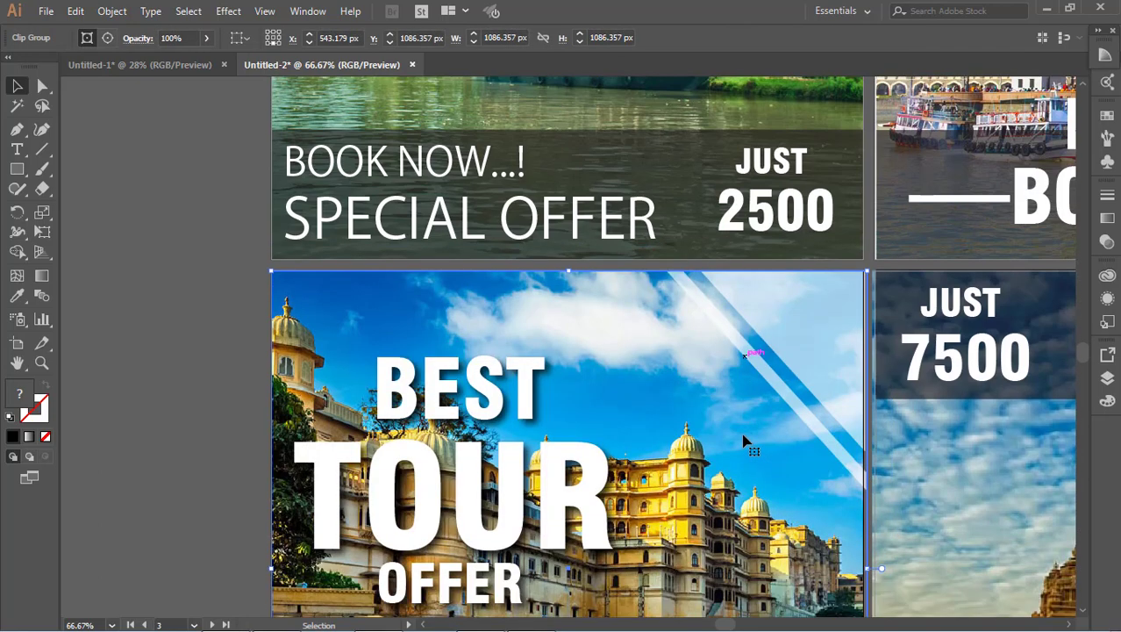
Step: Try shifting the grouped temple post slightly off its square and undo the move
key("ctrl+minus")
key("ctrl+minus")
key("ctrl+minus")
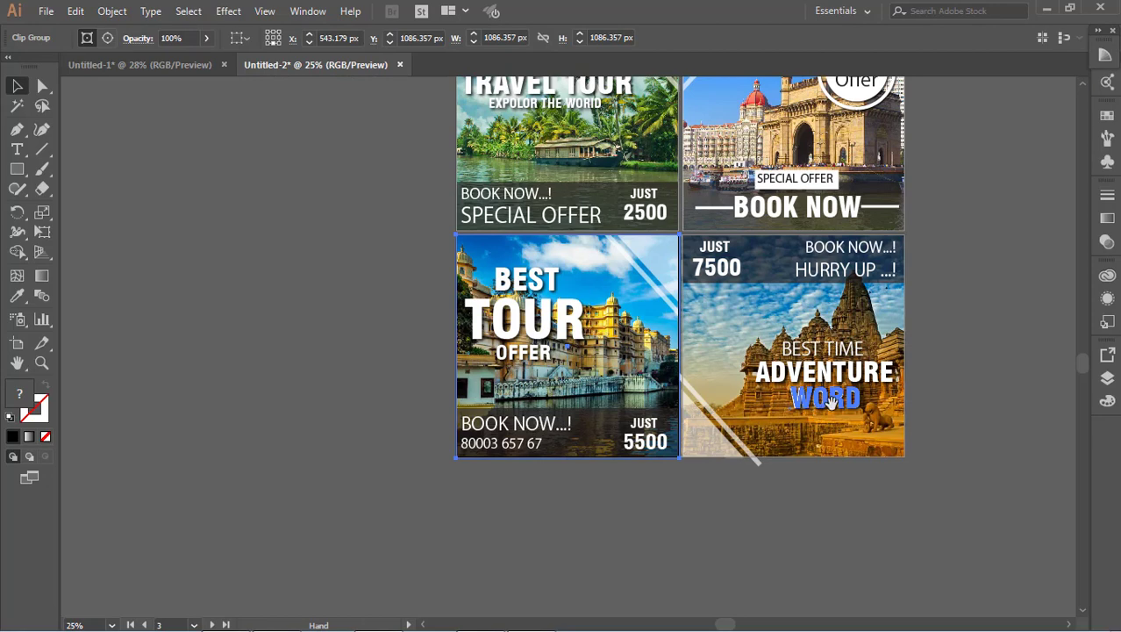
left_click_drag(832, 401, 559, 482)
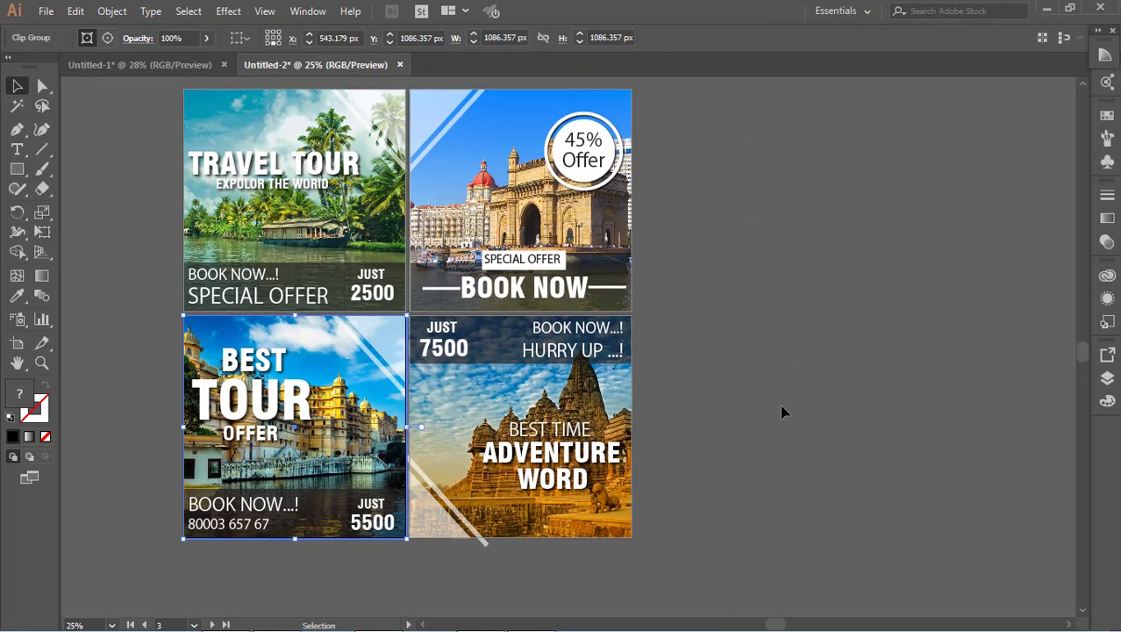
left_click(784, 412)
left_click(632, 458)
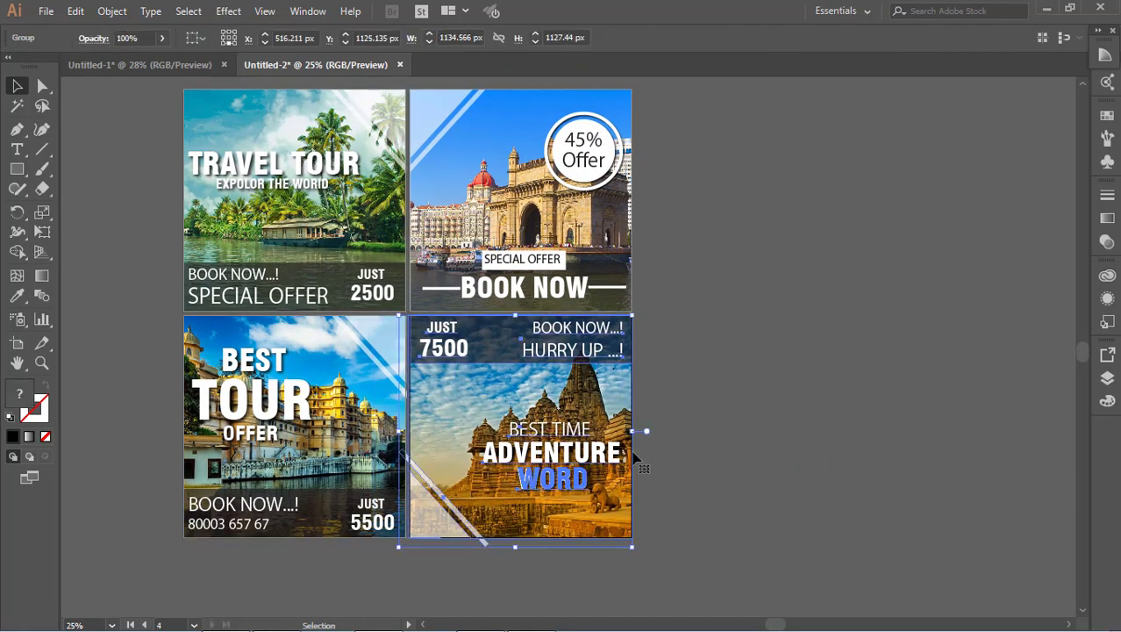
left_click(674, 447)
left_click_drag(551, 425, 568, 430)
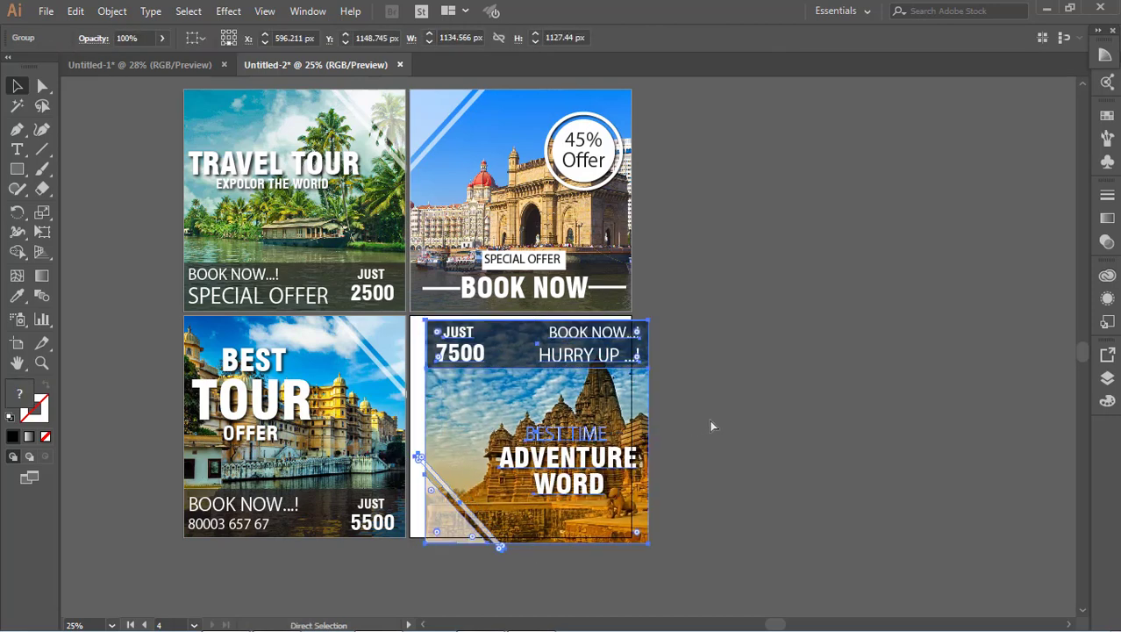
key("ctrl+z")
left_click(666, 416)
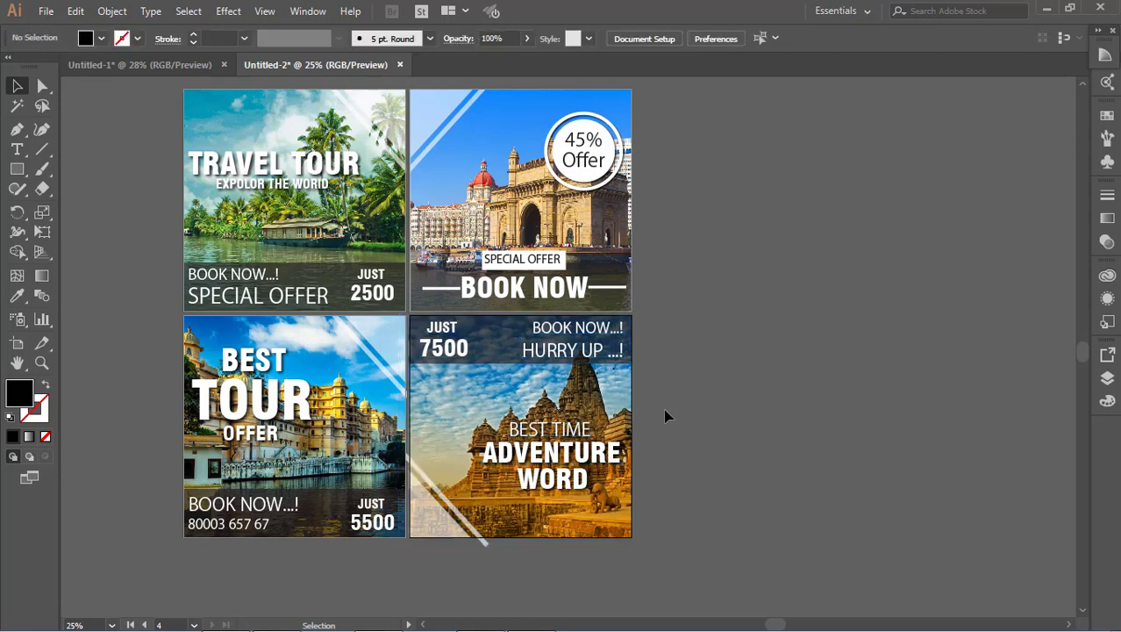
left_click(497, 397)
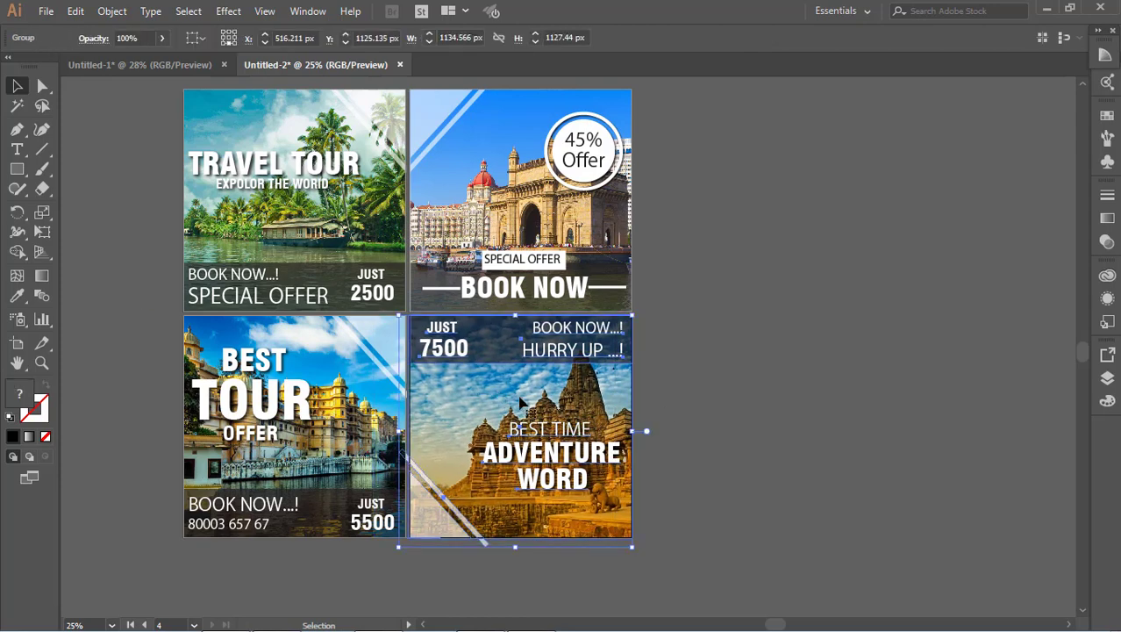
Step: Draw a black rectangle covering the whole square of the temple post
left_click(701, 389)
left_click(18, 170)
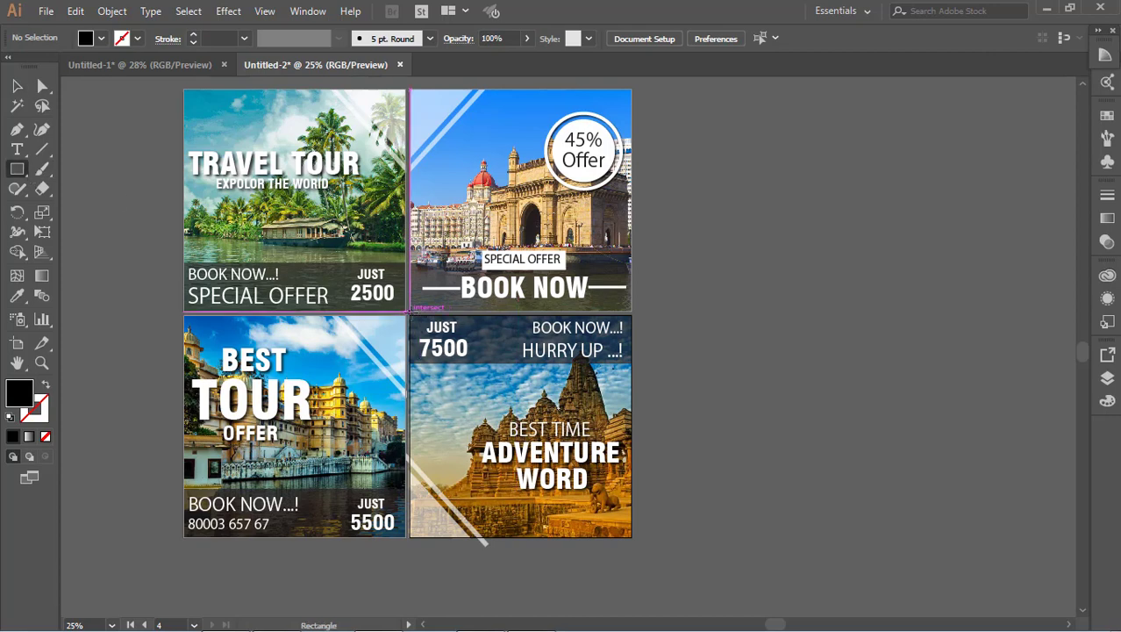
left_click_drag(408, 311, 631, 536)
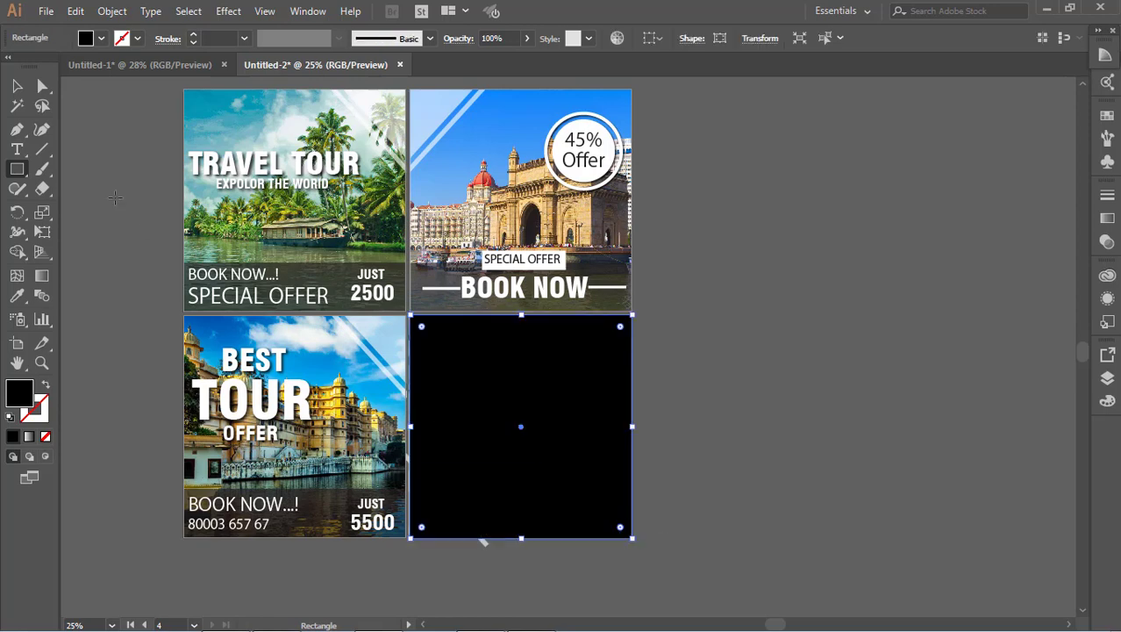
Step: Clip the grouped temple post to its square, using the black rectangle as a clipping mask
left_click(16, 86)
left_click(150, 203)
left_click(608, 431)
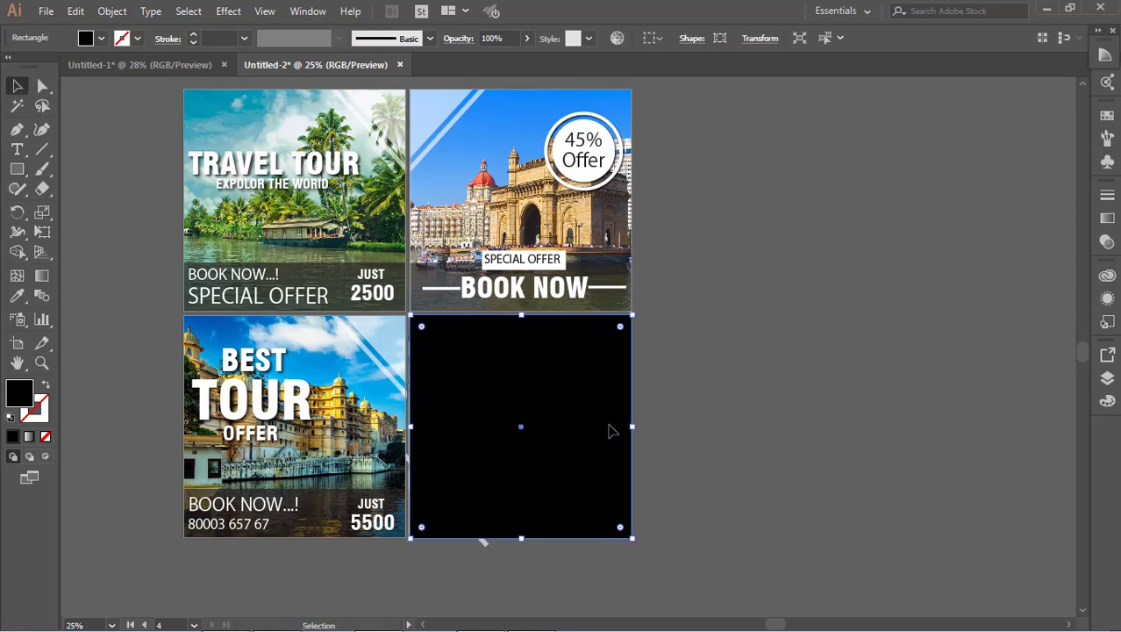
left_click(485, 544, "shift")
right_click(489, 545)
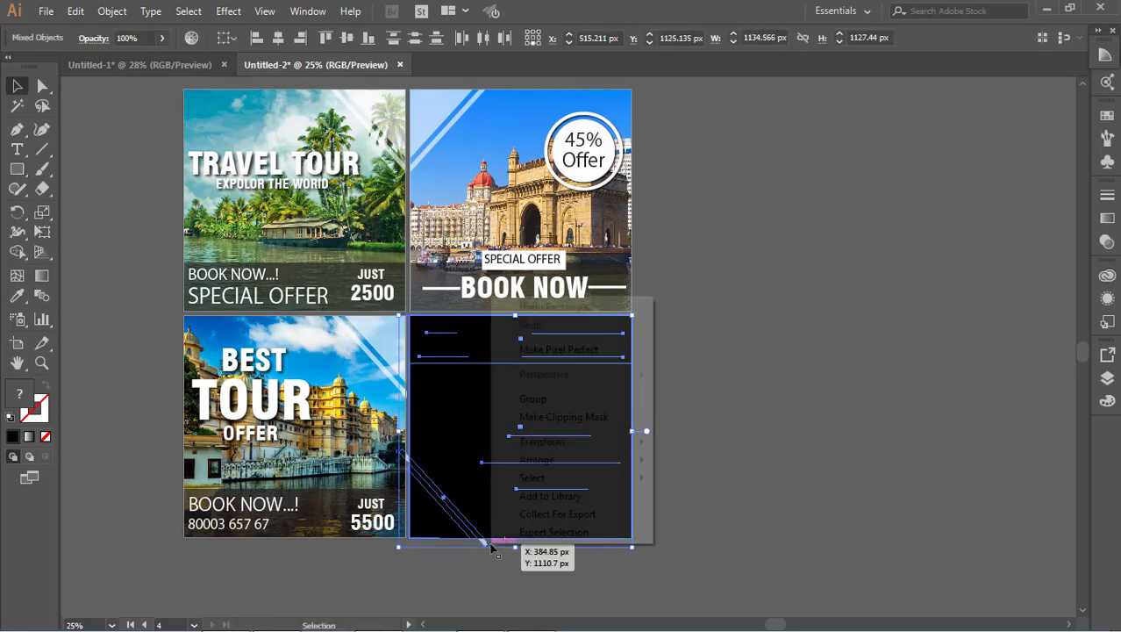
left_click(575, 419)
left_click(695, 382)
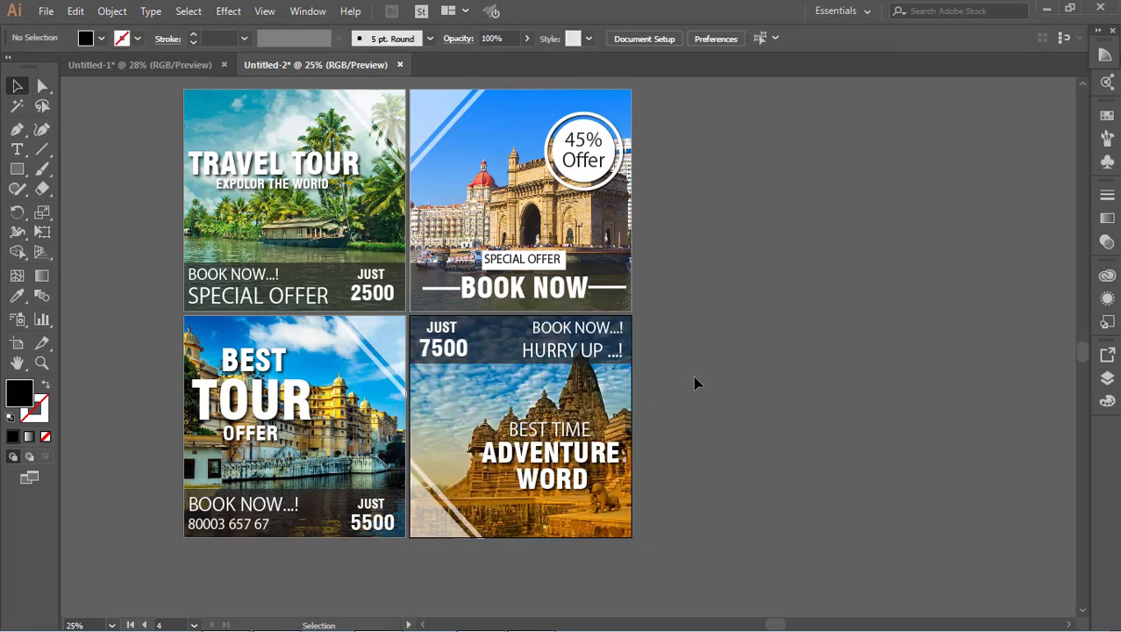
Step: Examine the four finished travel posts in full-screen mode, both up close and together
key("f")
key("f")
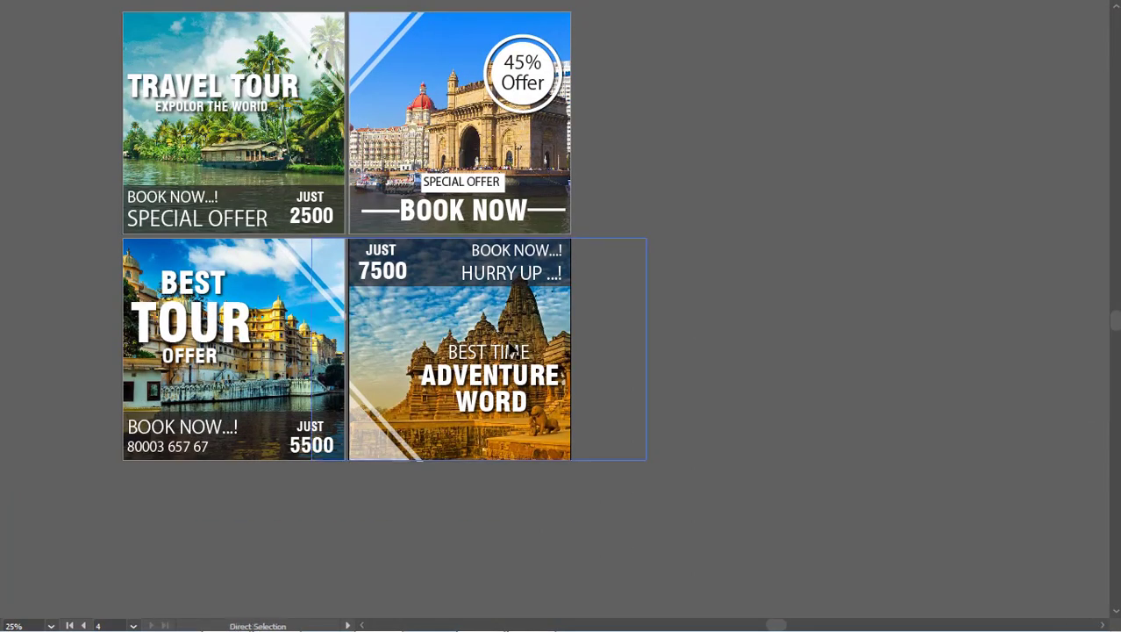
key("ctrl+0")
key("space")
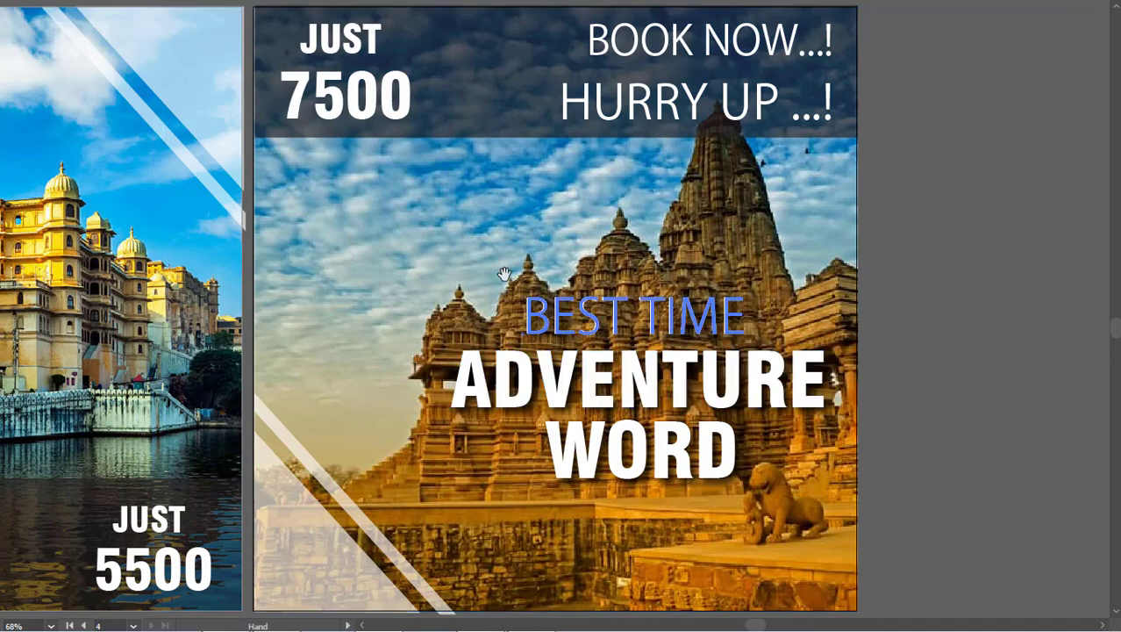
left_click_drag(504, 275, 898, 279)
left_click_drag(305, 277, 360, 404)
left_click_drag(441, 209, 371, 472)
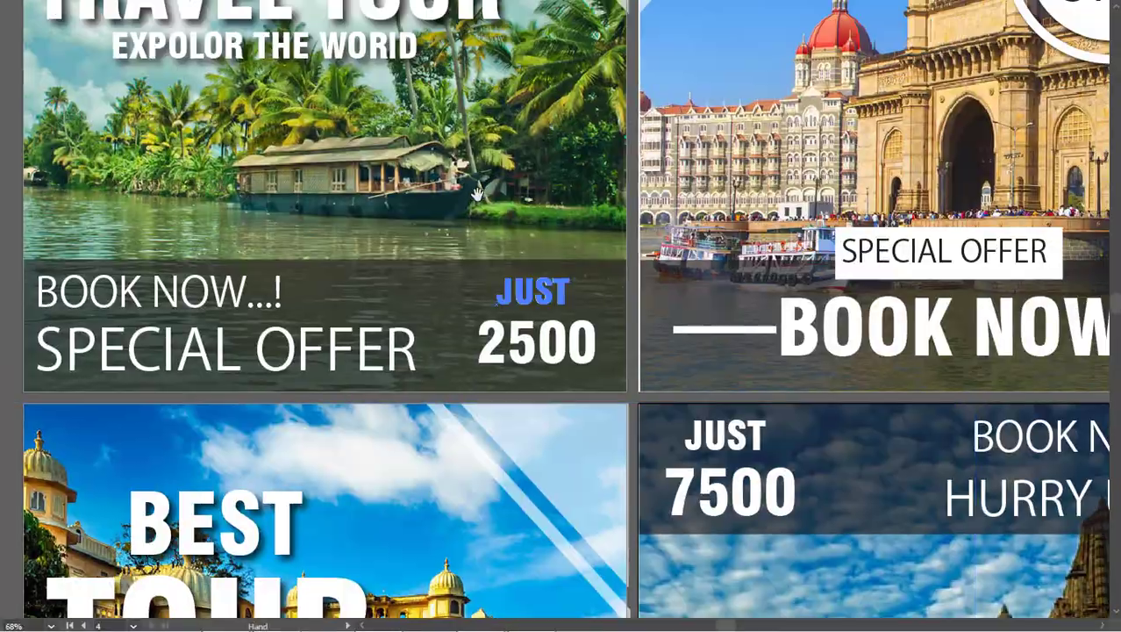
left_click_drag(480, 179, 457, 465)
key("ctrl+minus")
key("ctrl+minus")
key("ctrl+minus")
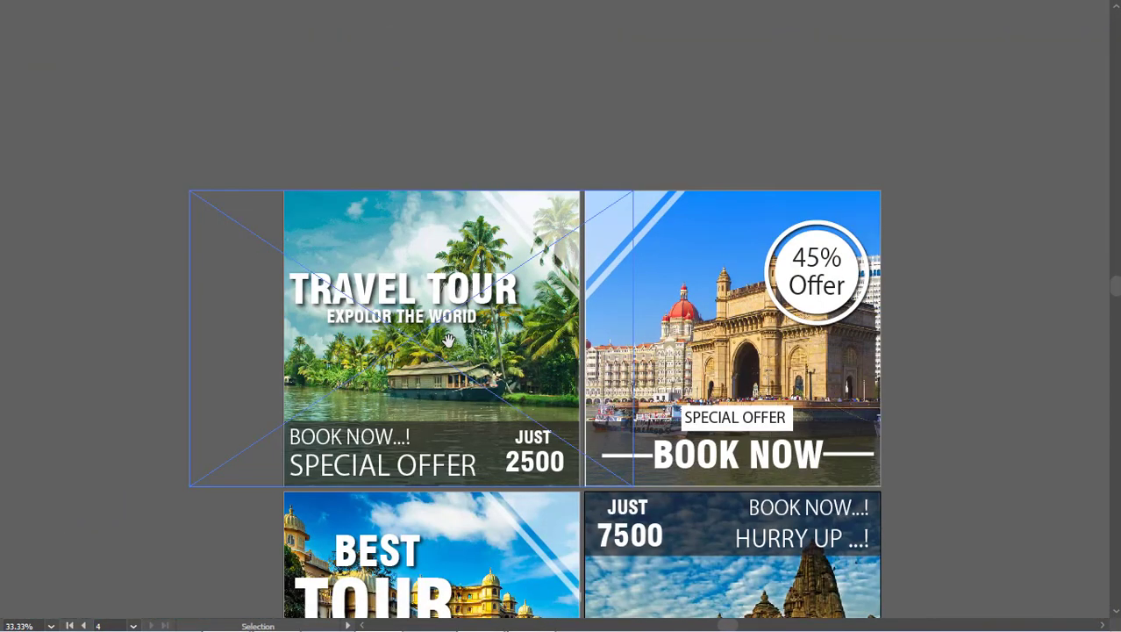
left_click_drag(244, 315, 551, 361)
left_click_drag(534, 187, 551, 245)
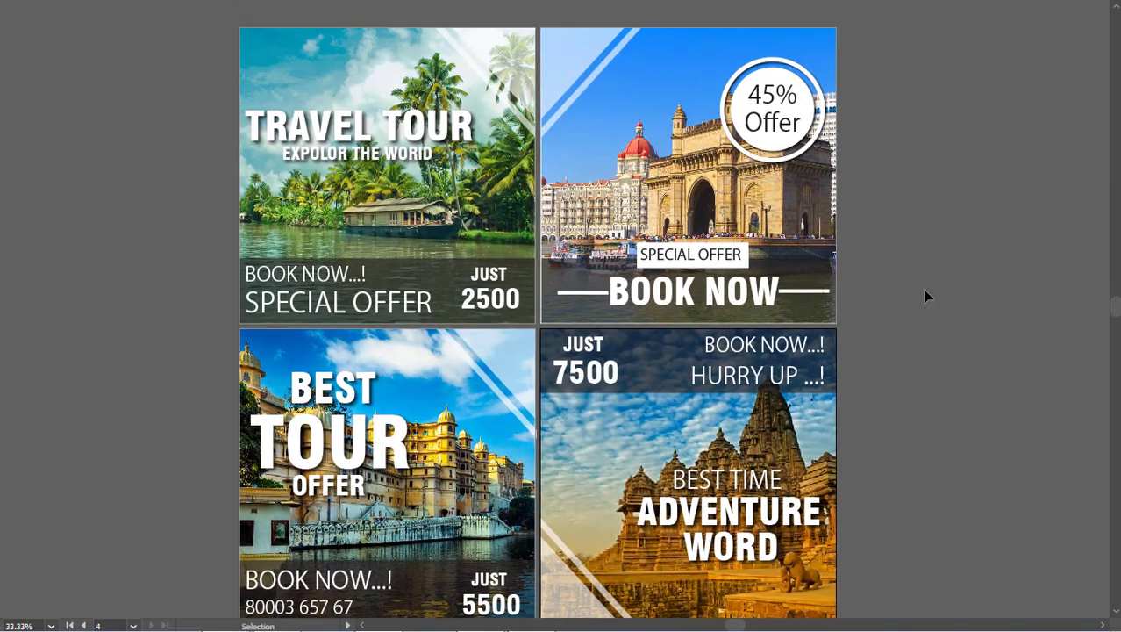